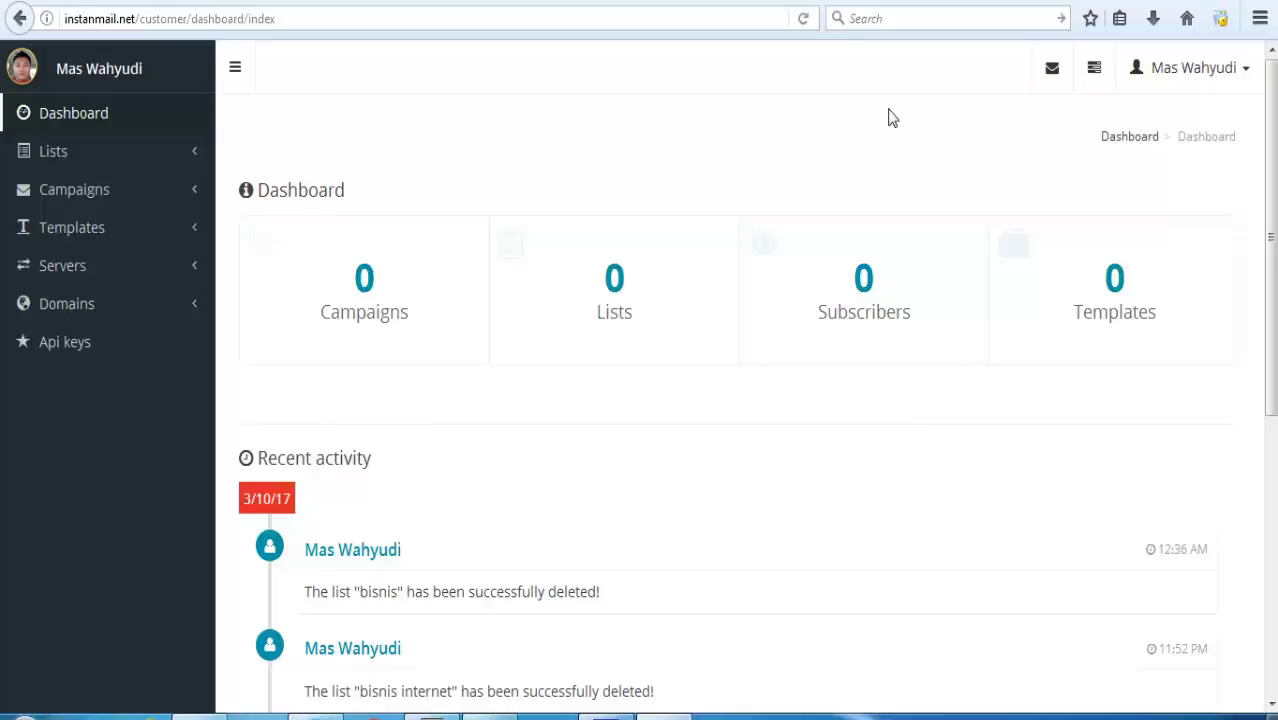
Expand the Lists section in the sidebar and go to the lists overview.
left_click(80, 151)
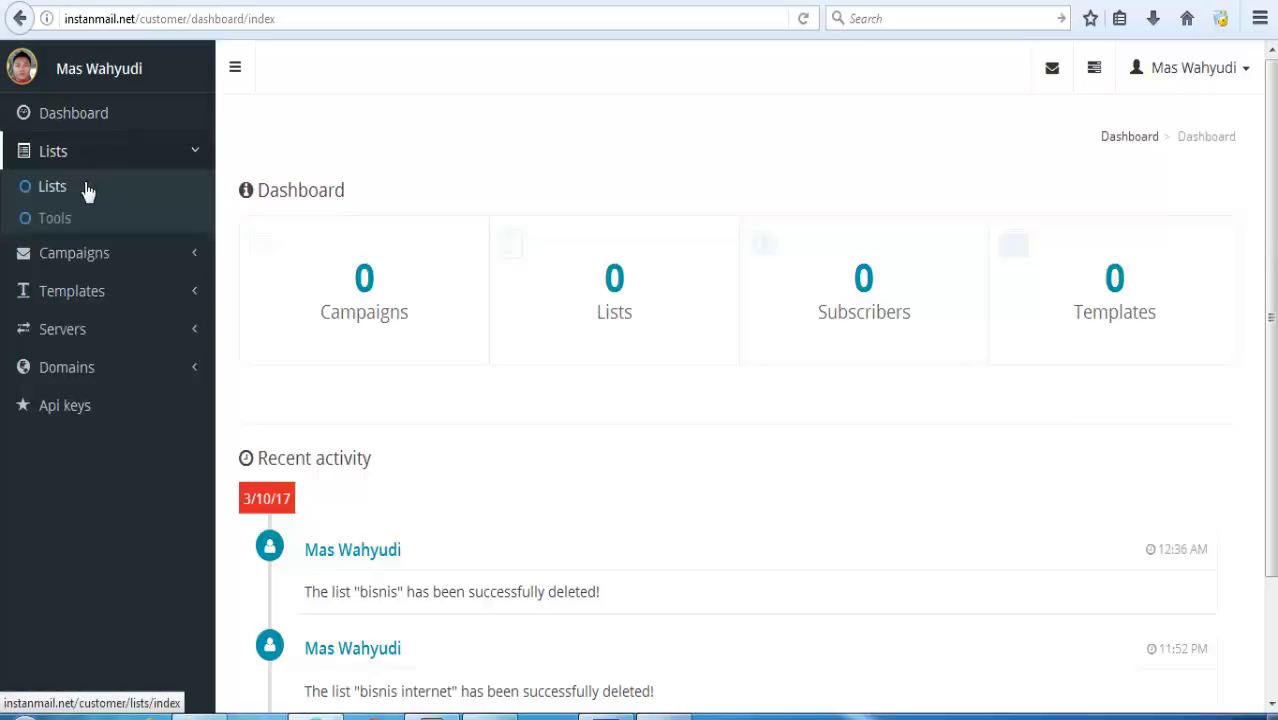
left_click(88, 192)
Start a new list named 'bisnis internet', display name 'Belajar bisnis internet', description 'cara mudah belajar bisnis internet'.
left_click(1112, 210)
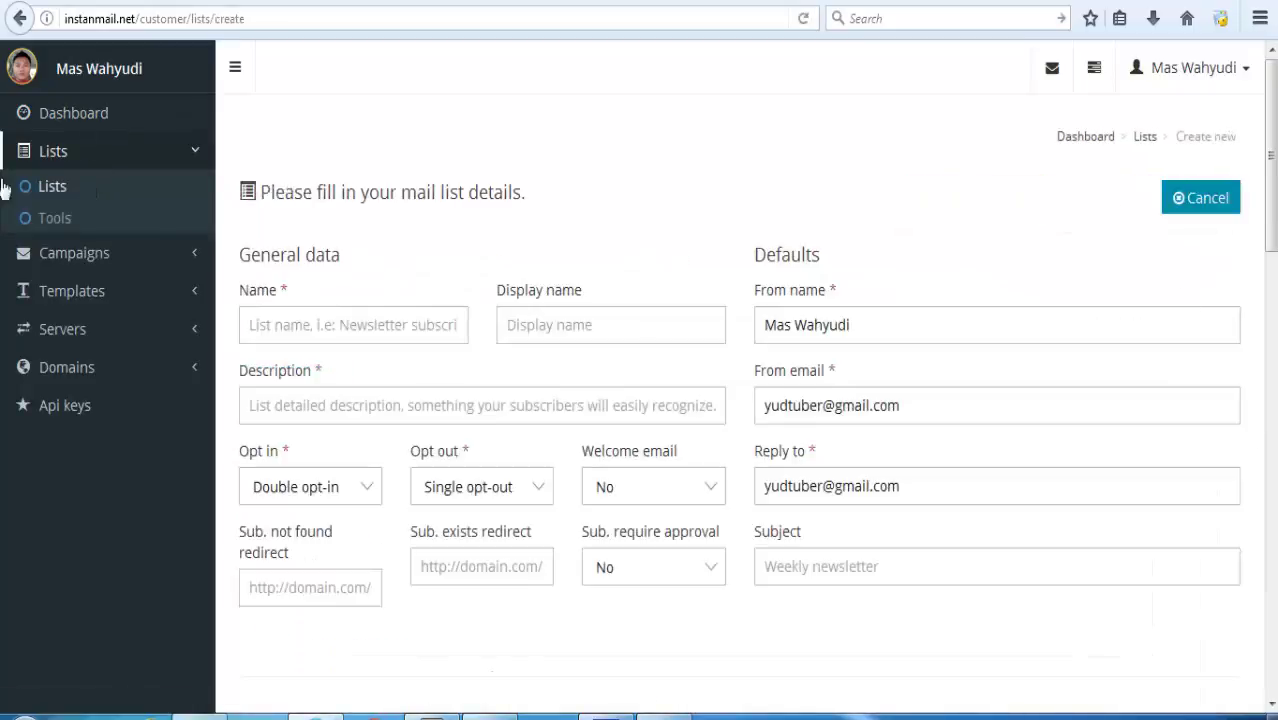
left_click(416, 326)
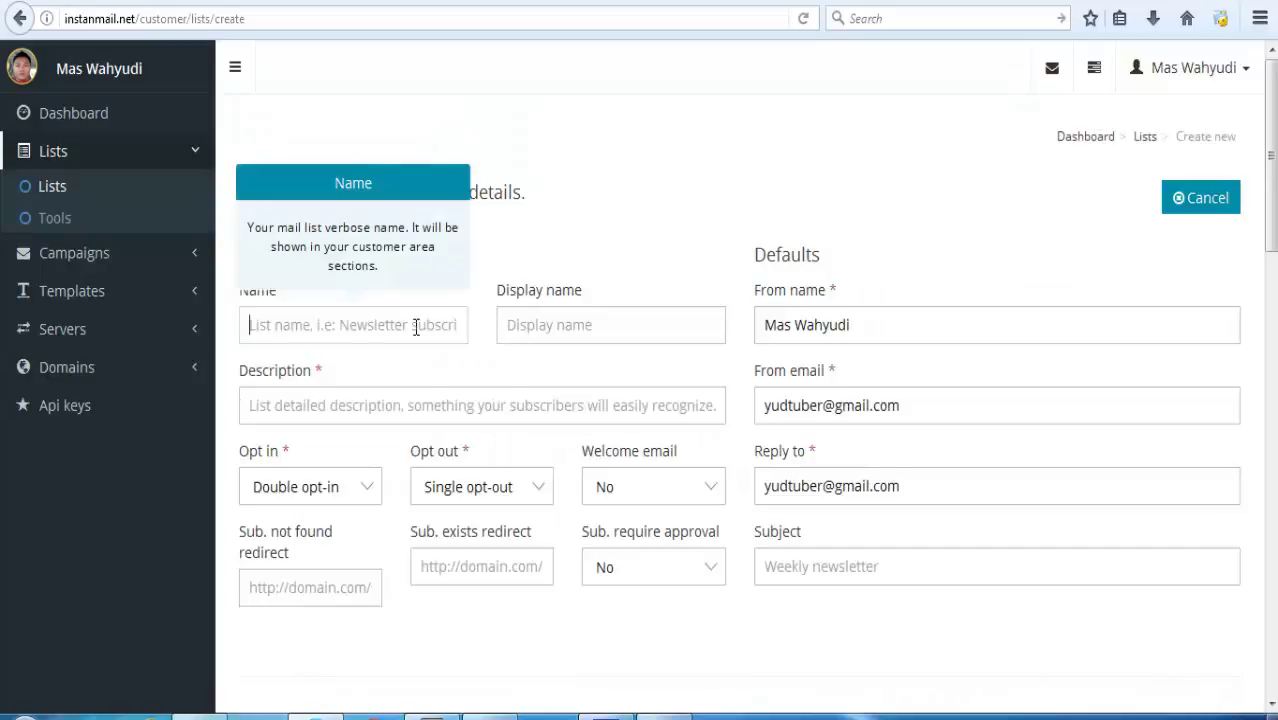
type("bisn")
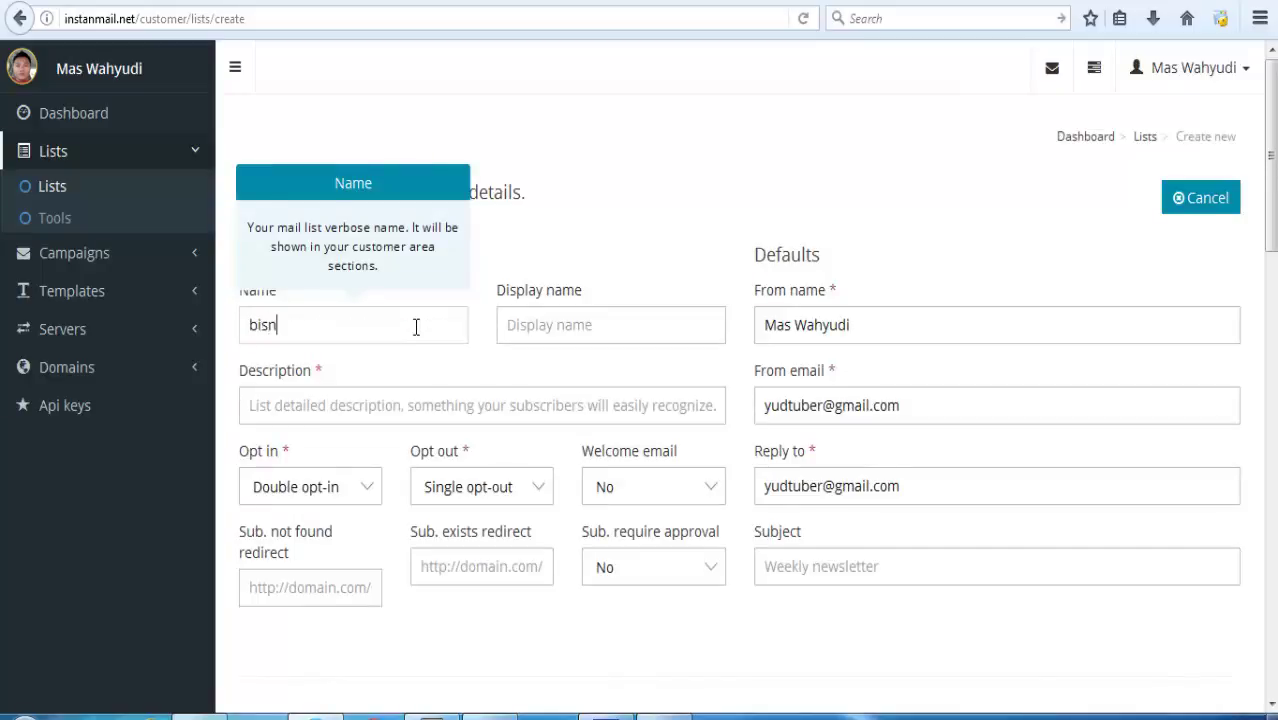
type("is internet")
left_click(534, 322)
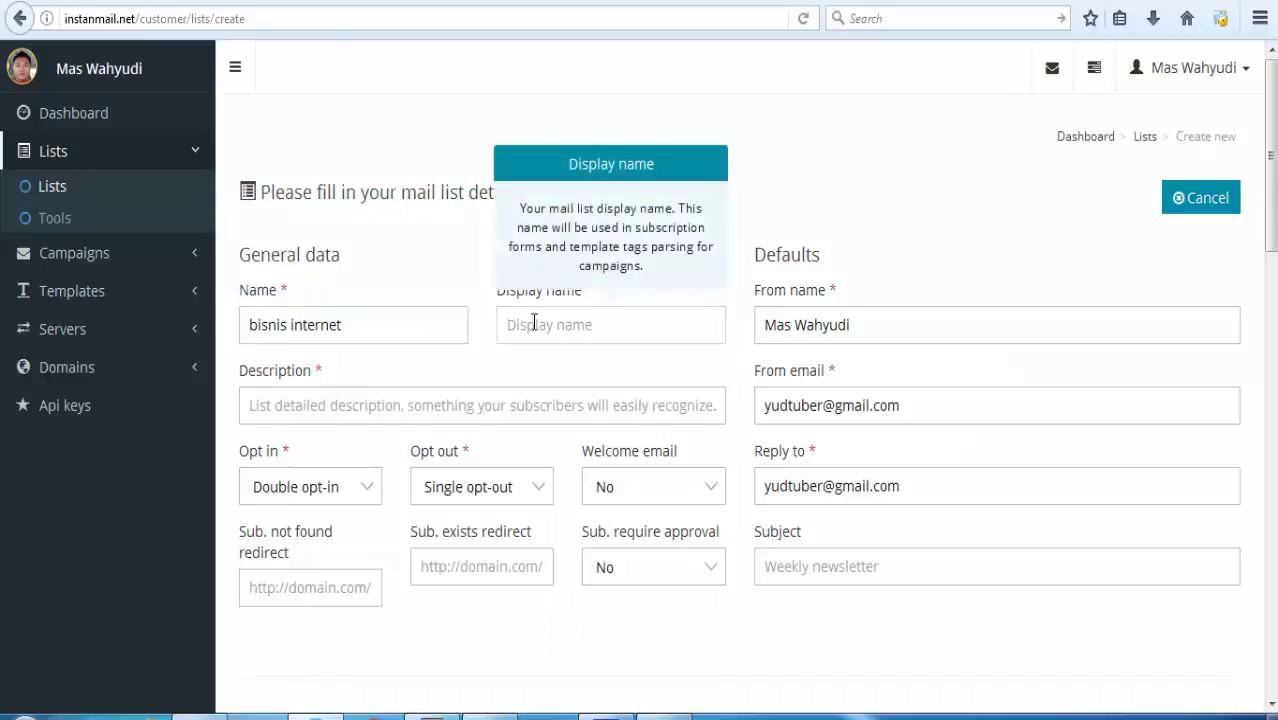
type("Belajar bisnis i")
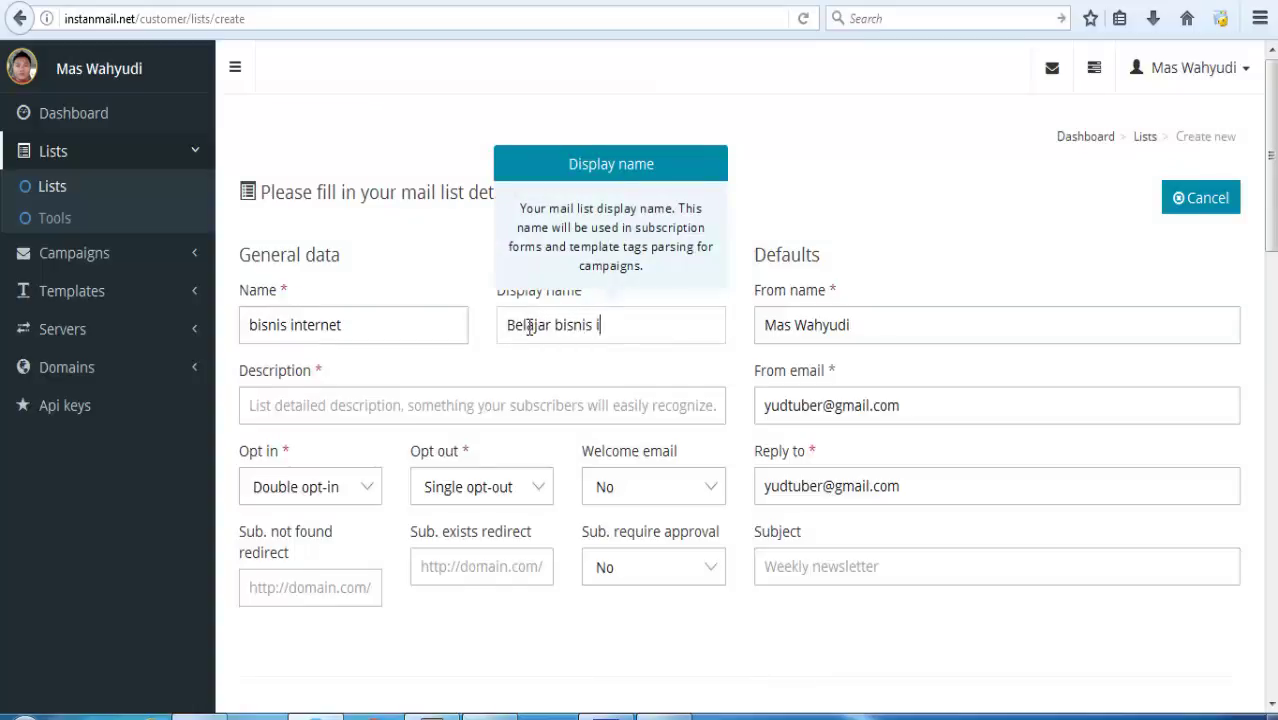
type("nternet")
left_click(911, 214)
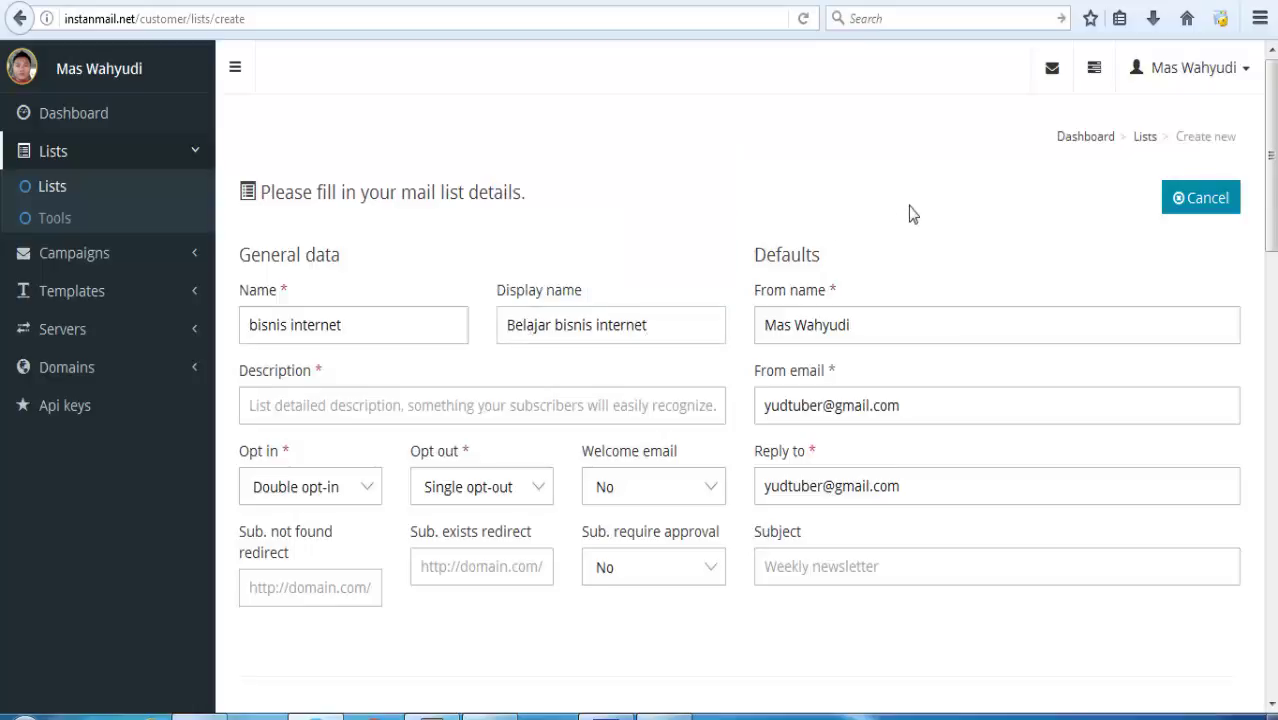
left_click(454, 402)
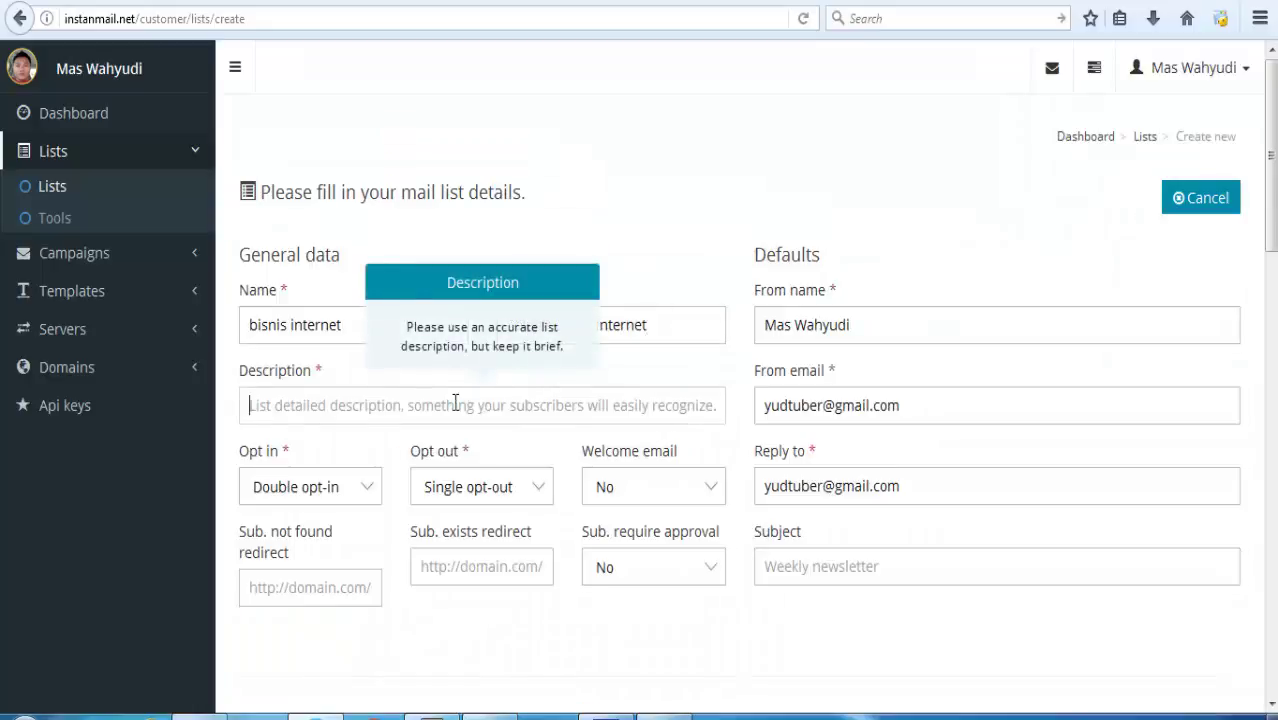
type("cara ")
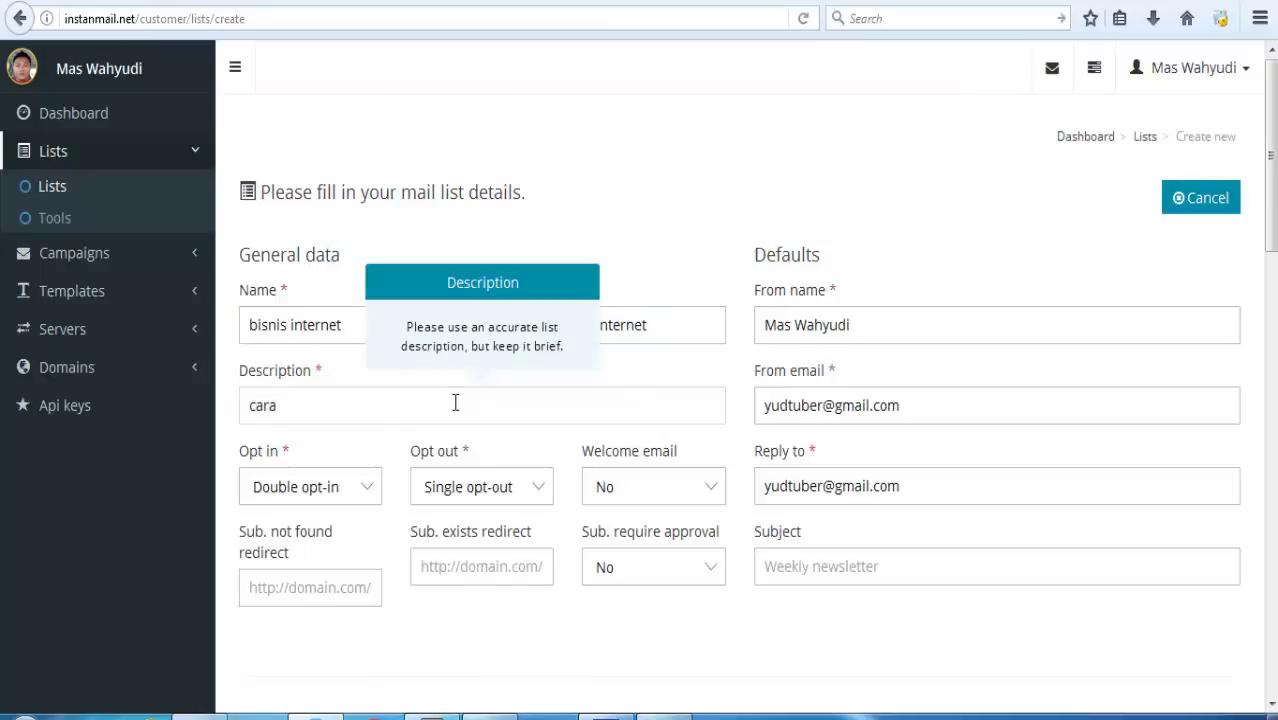
type("mudah belajar bi")
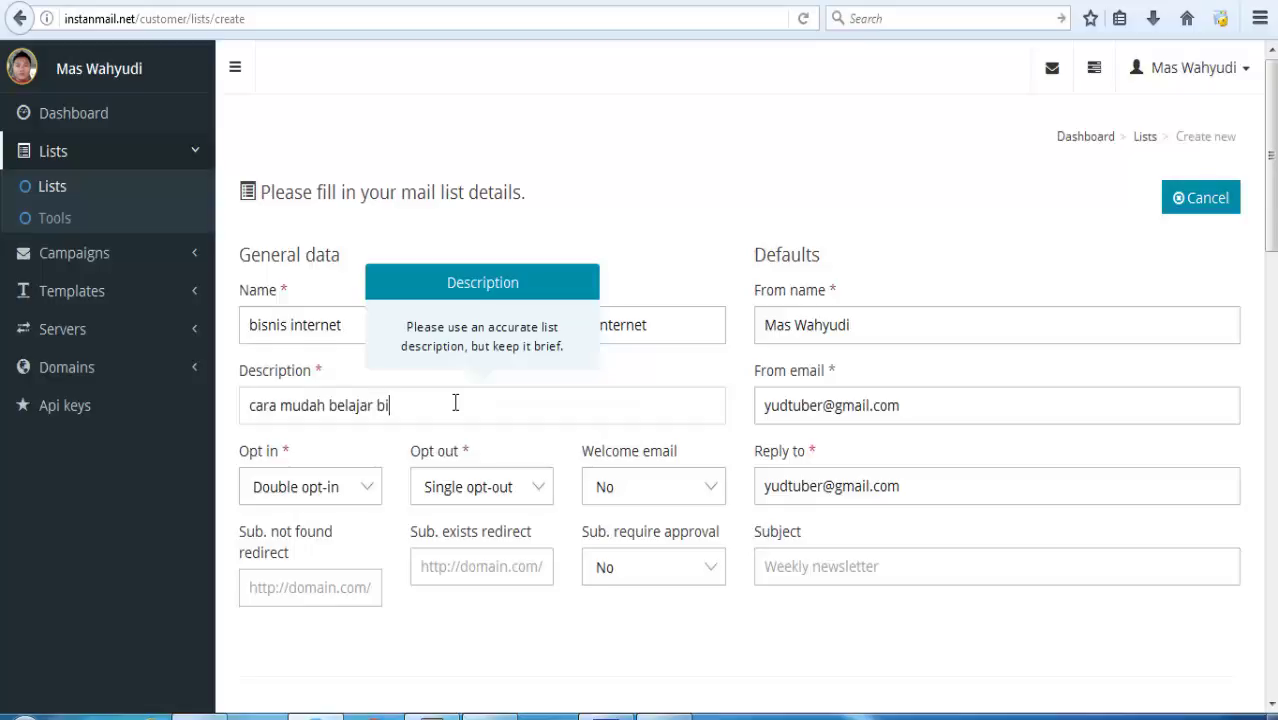
type("snis internet")
left_click(667, 213)
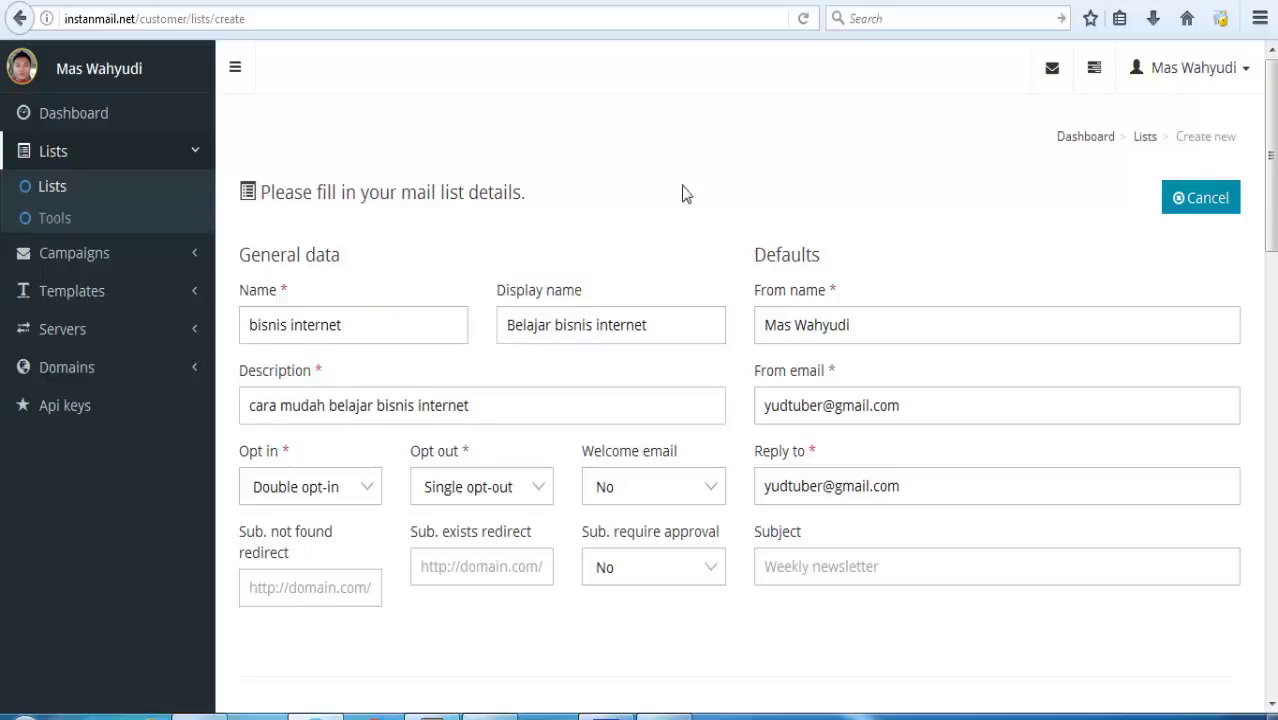
Set the new list's opt-in to Single opt-in.
scroll(685, 194, "down", 1)
scroll(746, 378, "down", 3)
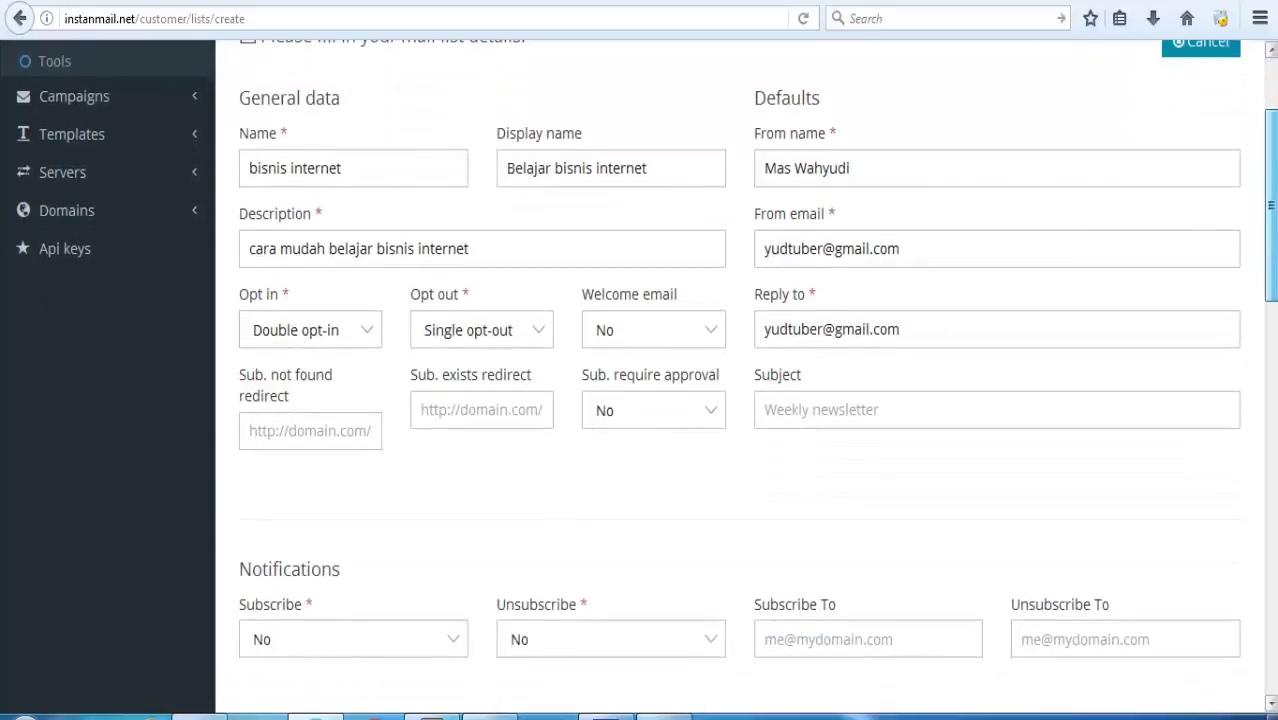
left_click(357, 338)
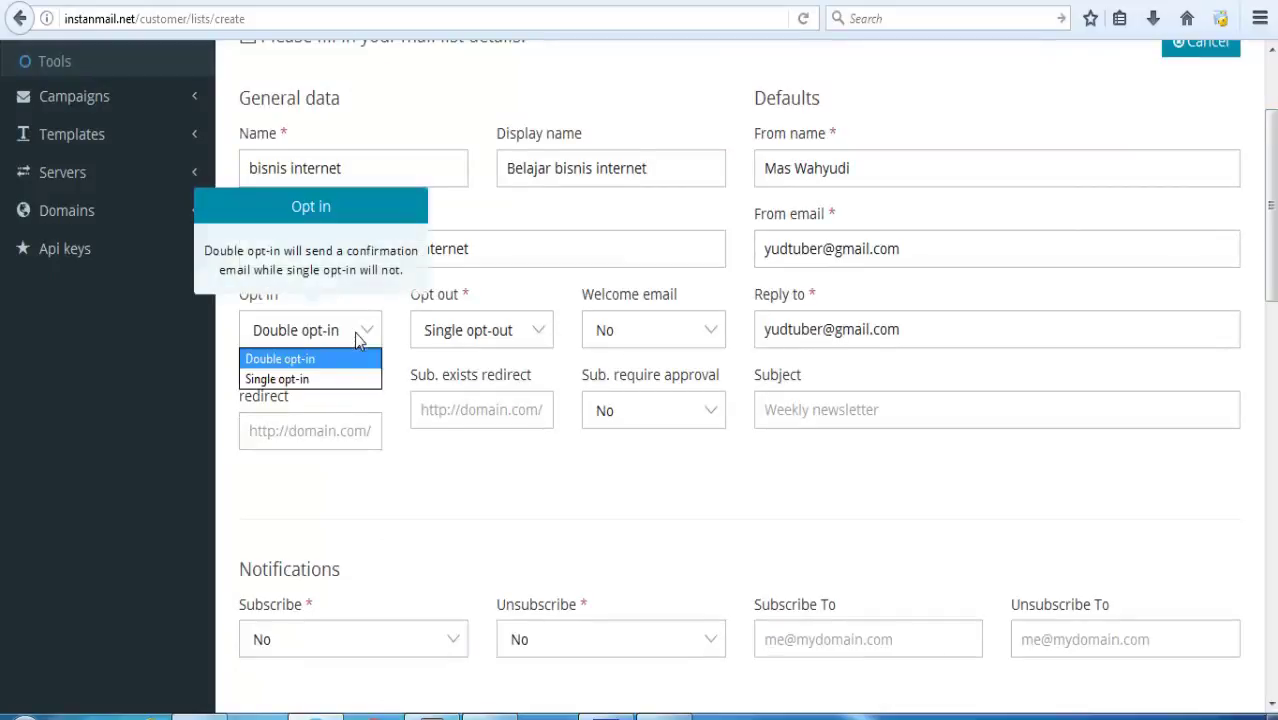
left_click(359, 385)
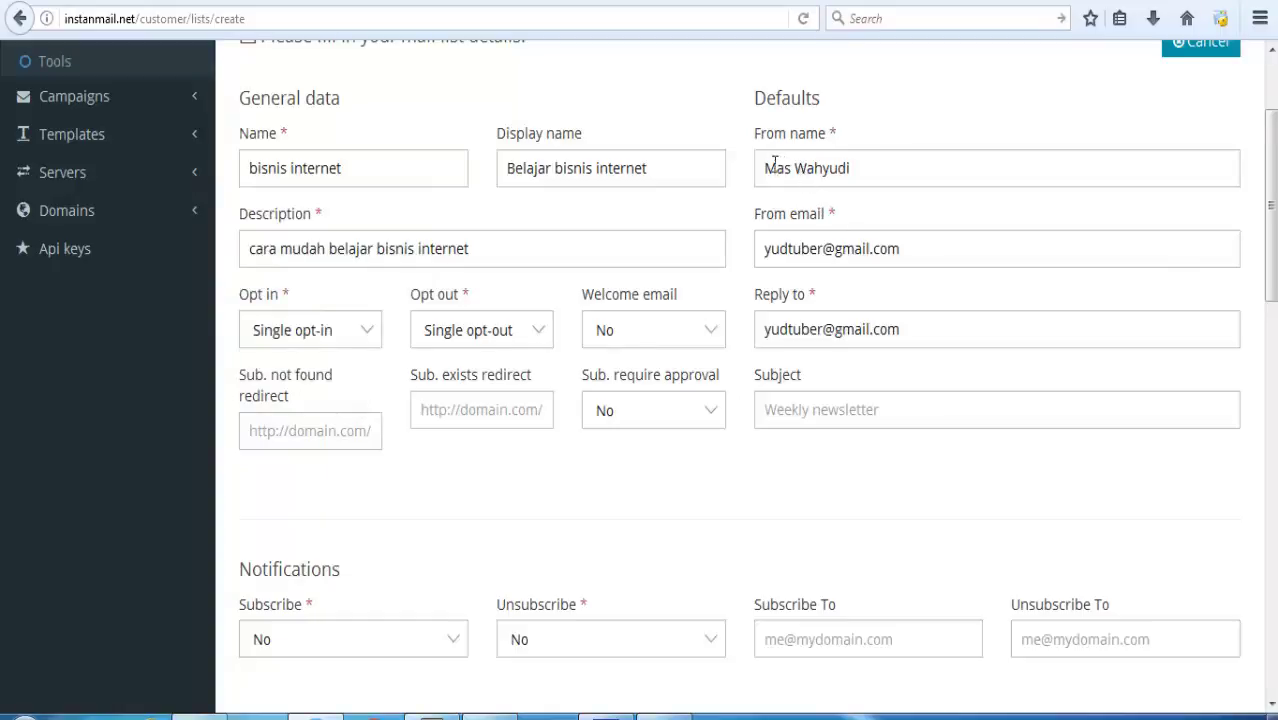
left_click_drag(766, 163, 906, 185)
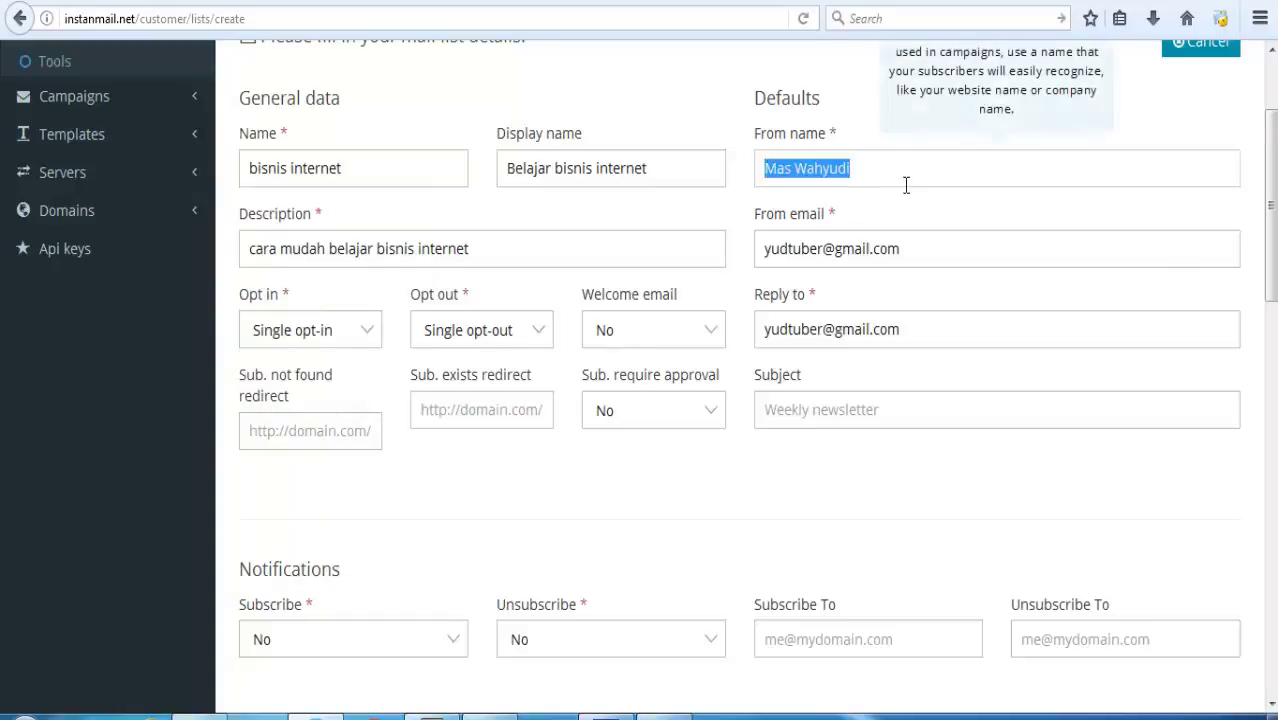
left_click(798, 170)
left_click_drag(798, 170, 659, 171)
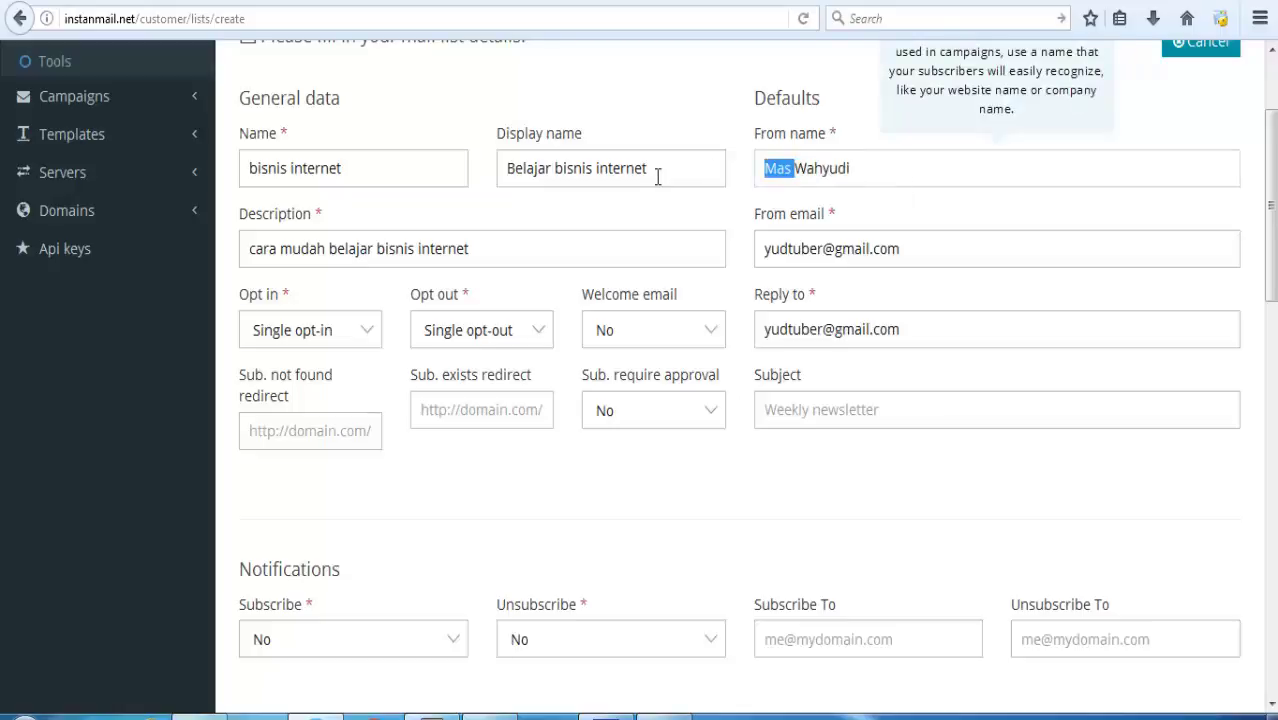
key("BackSpace")
left_click(764, 249)
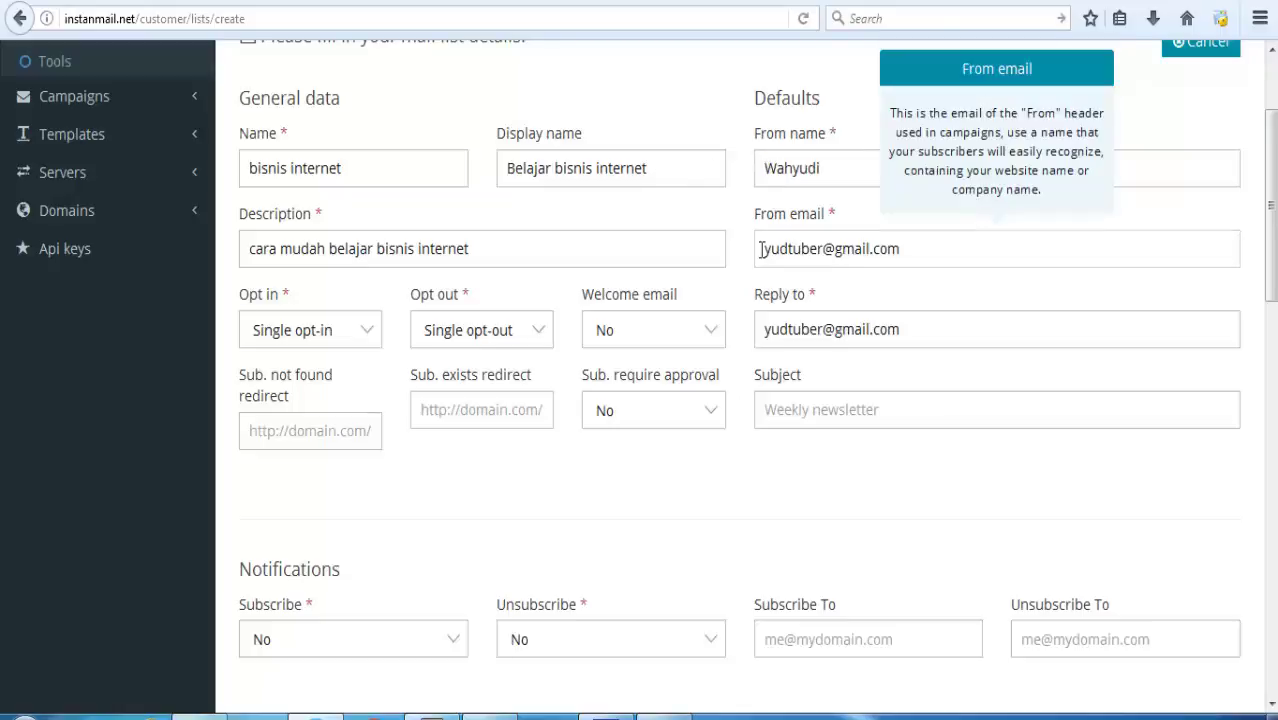
left_click_drag(764, 249, 908, 249)
key("BackSpace")
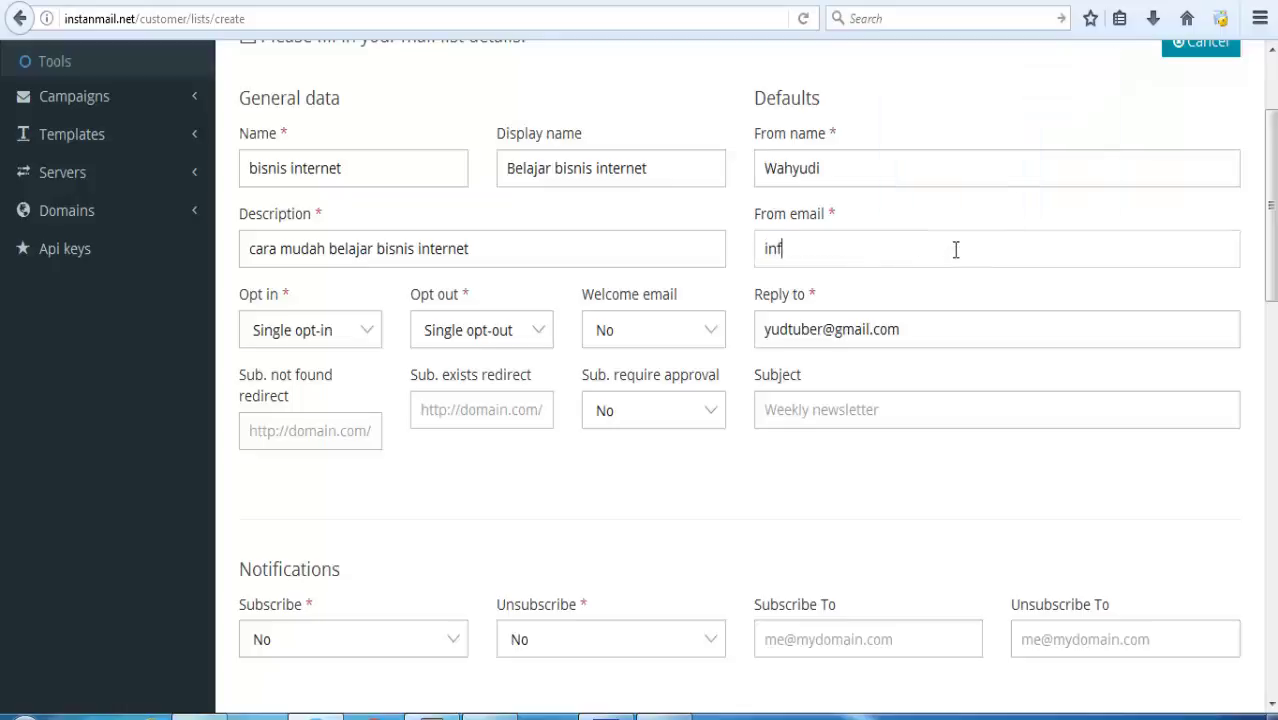
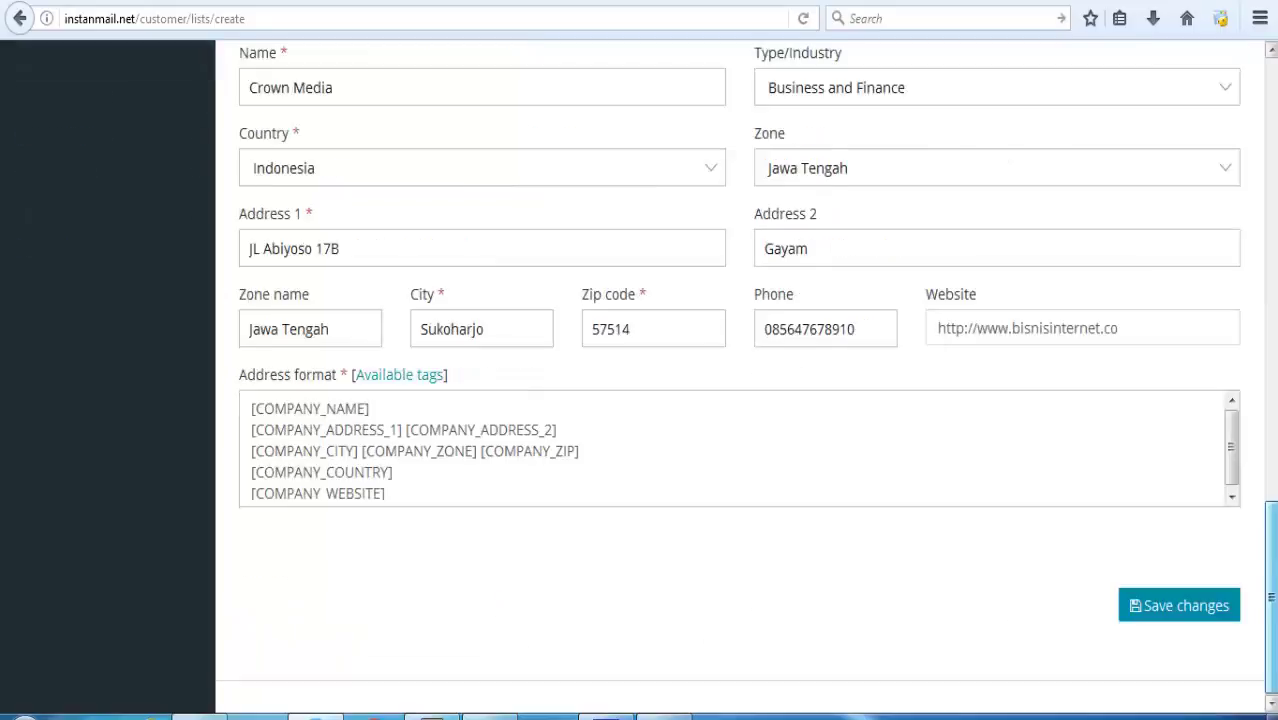
Save the bisnis internet list, create a campaign group named 'CS', and return to the lists overview.
left_click(1188, 622)
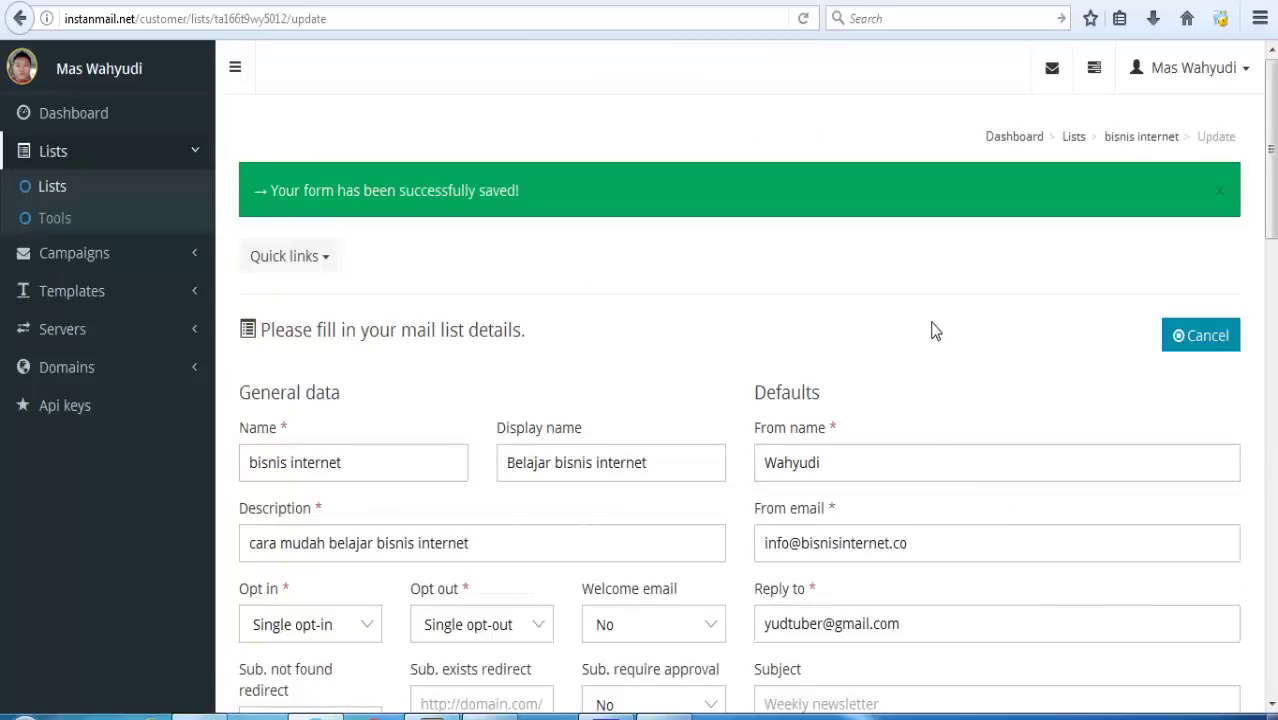
left_click(74, 253)
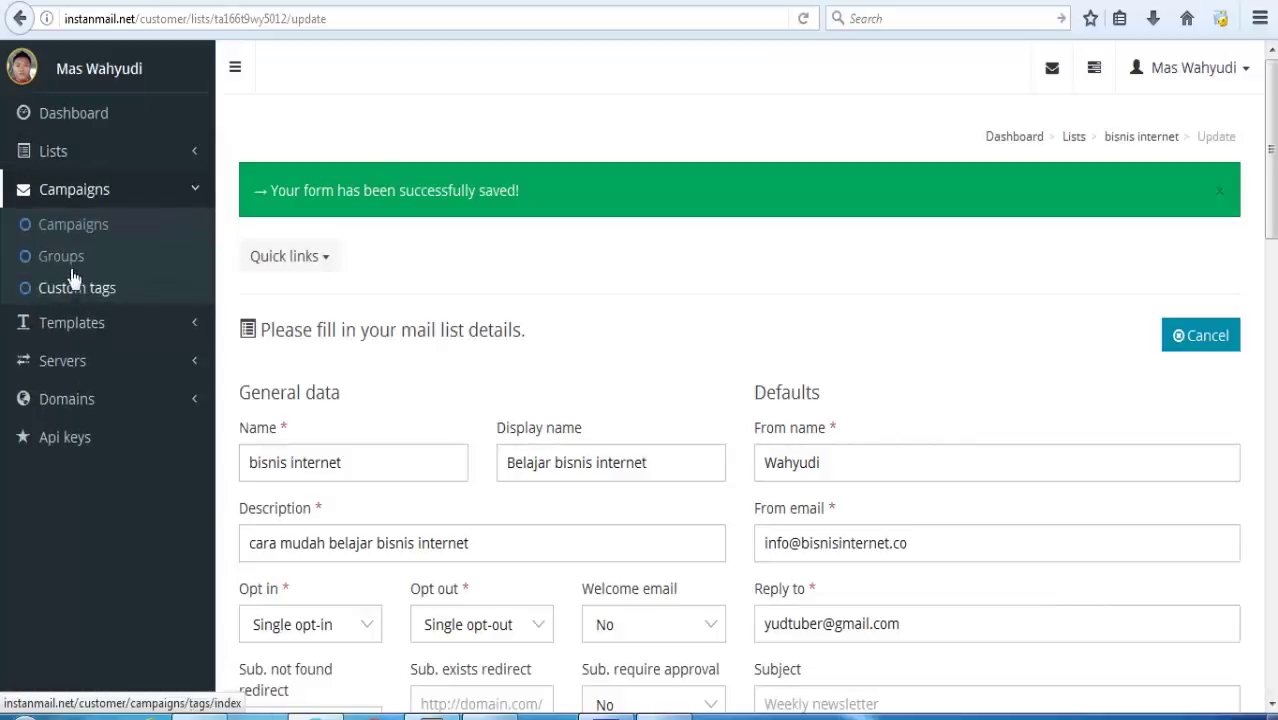
left_click(68, 265)
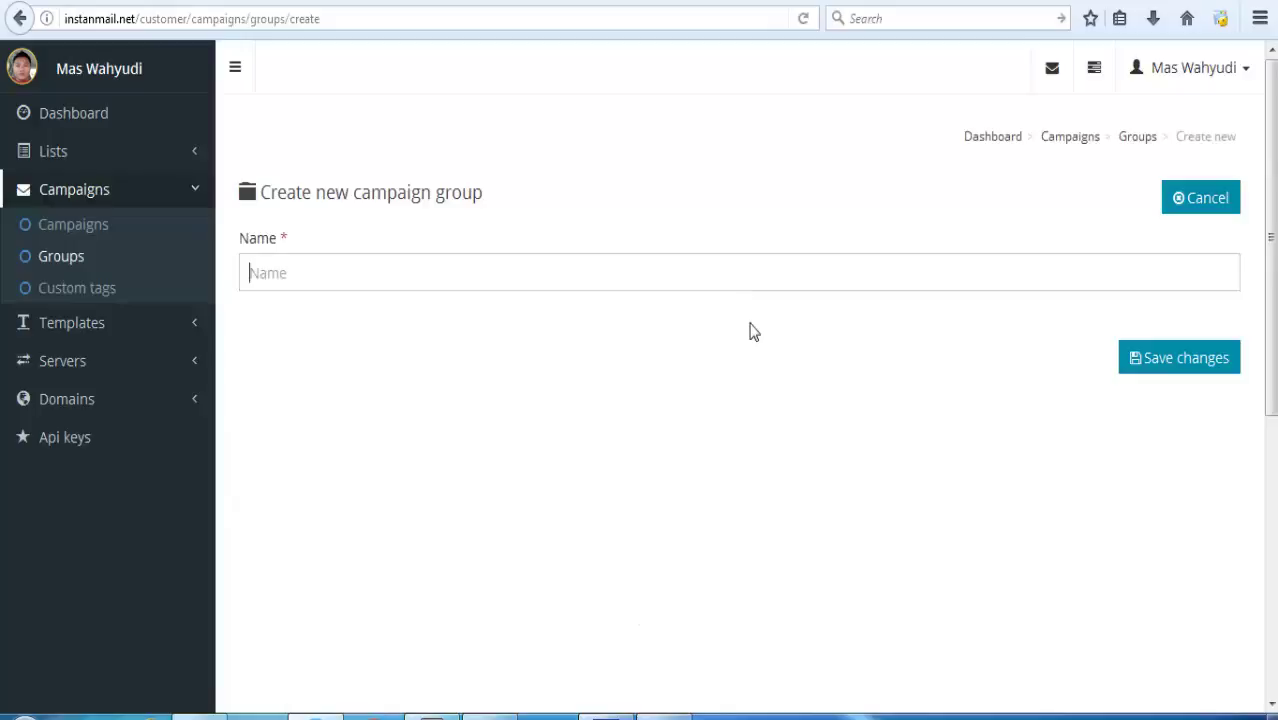
type("cs")
left_click(1138, 366)
left_click(53, 151)
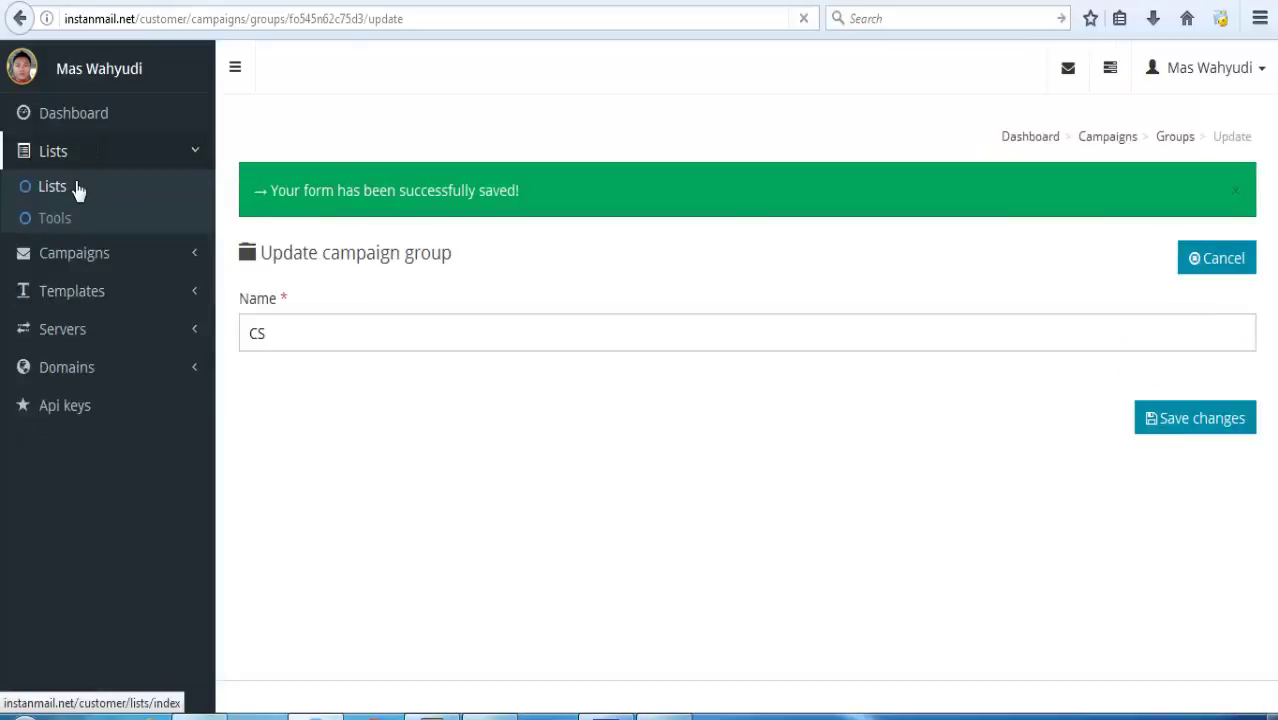
left_click(76, 189)
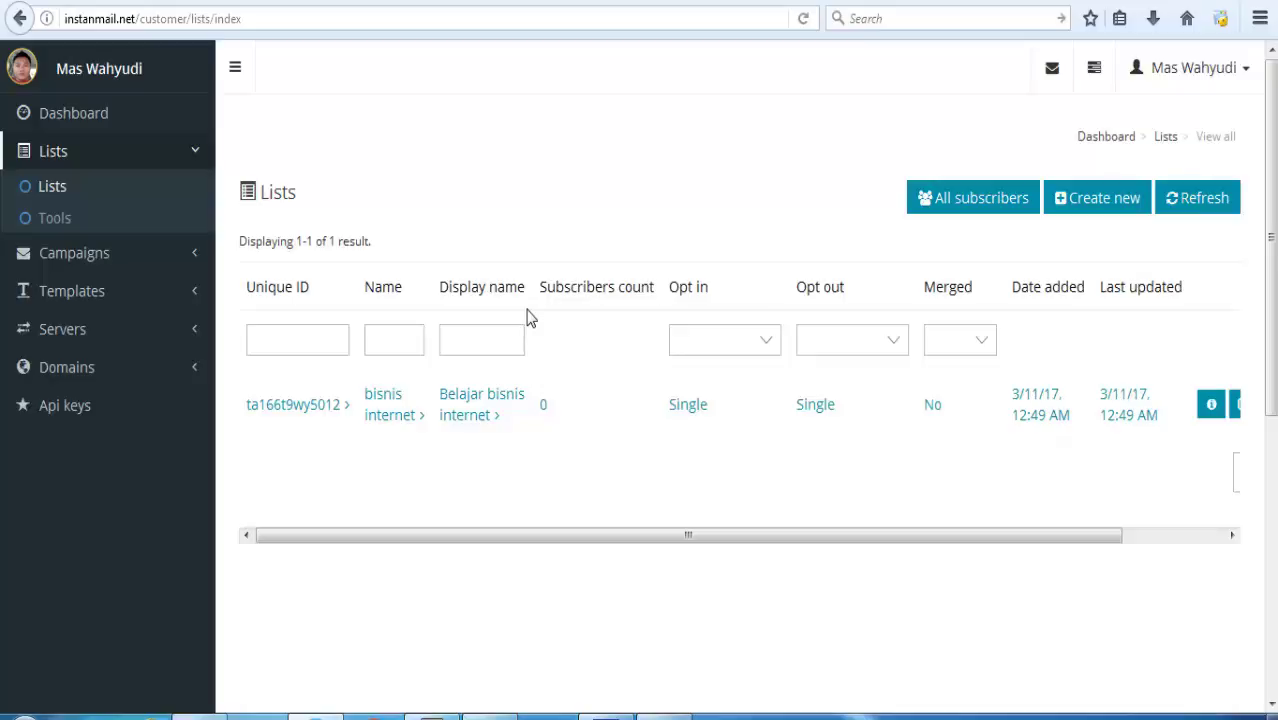
Open the bisnis internet list's overview and view its custom fields.
left_click(408, 414)
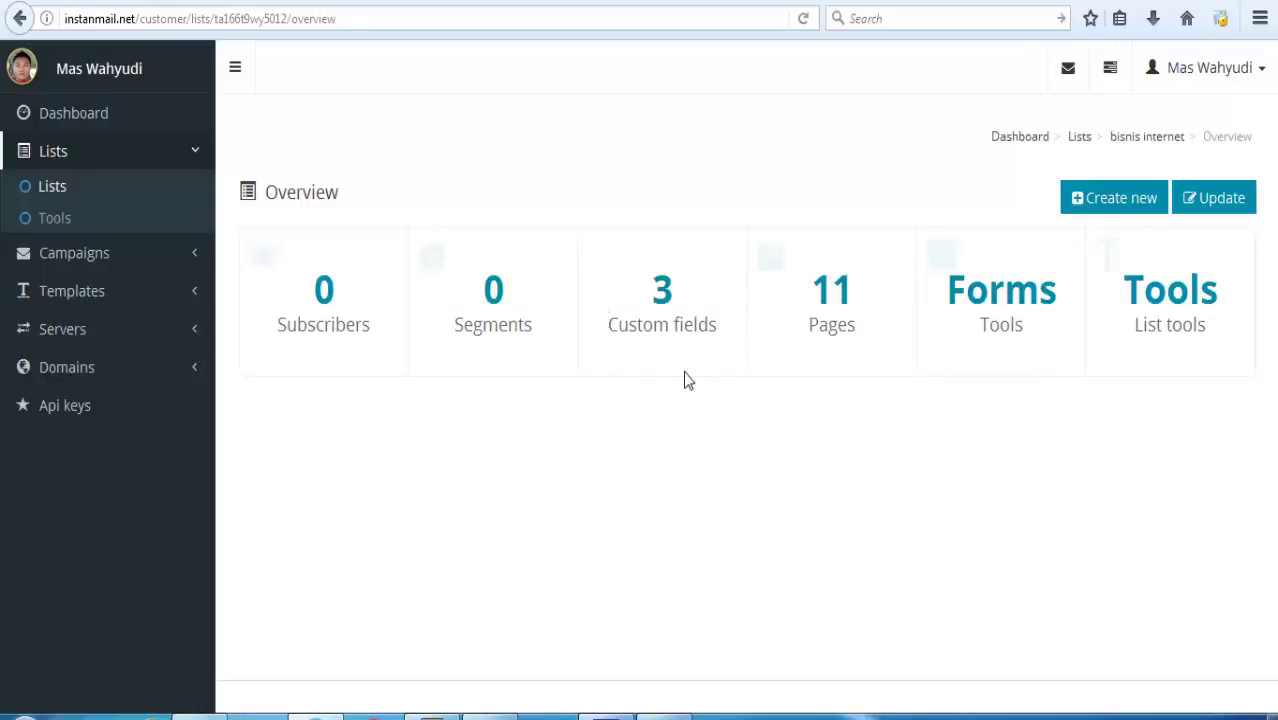
left_click(666, 306)
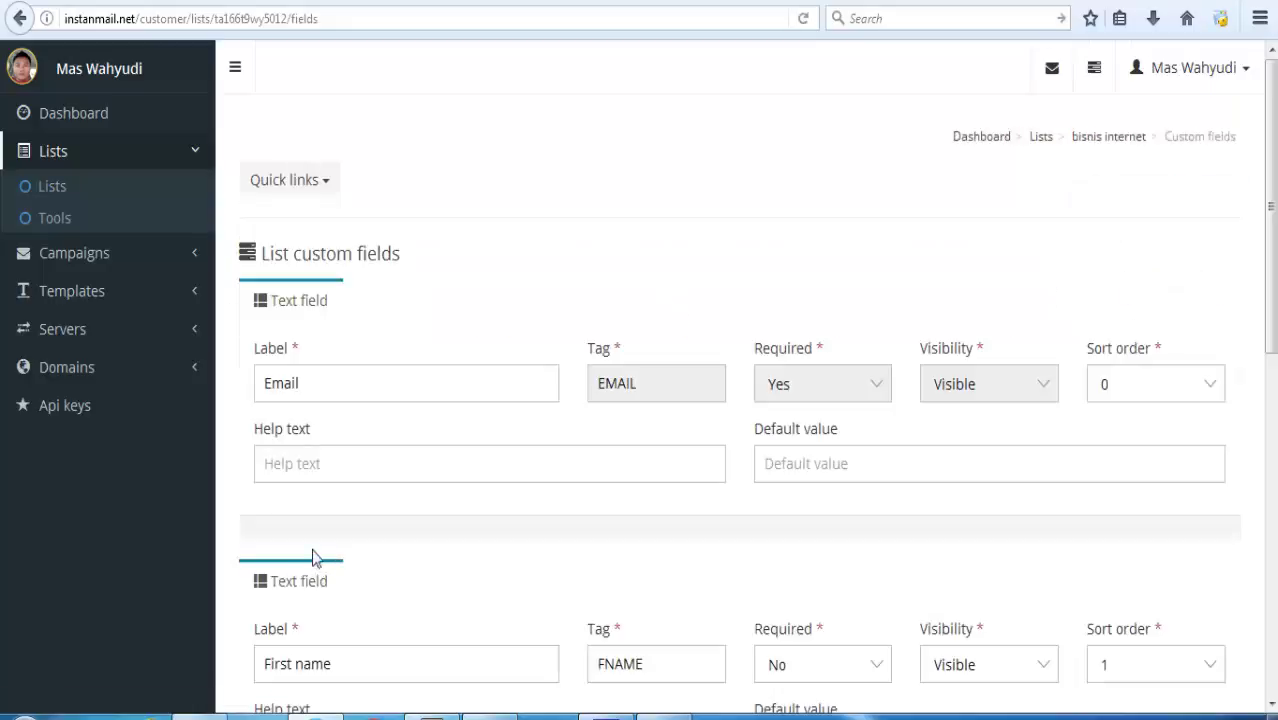
left_click_drag(1272, 319, 1274, 420)
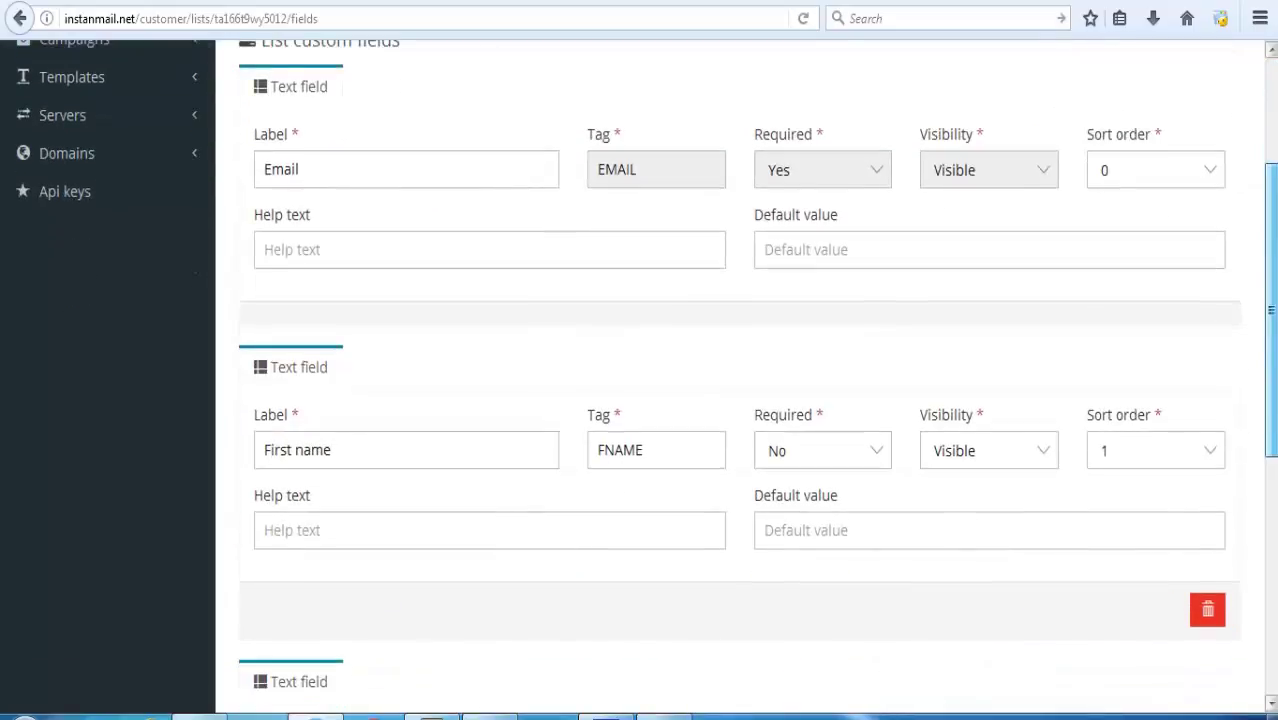
Relabel the First name custom field as 'Name'.
left_click_drag(368, 446, 188, 446)
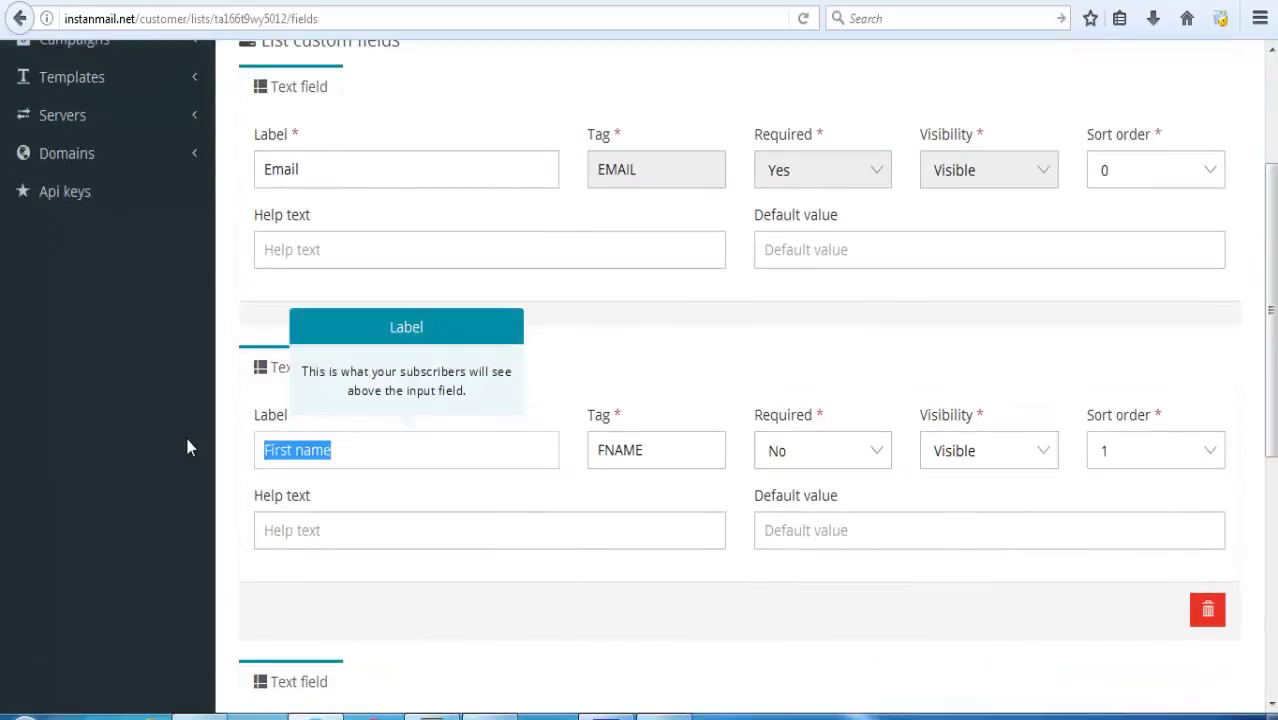
key("BackSpace")
type("Nam")
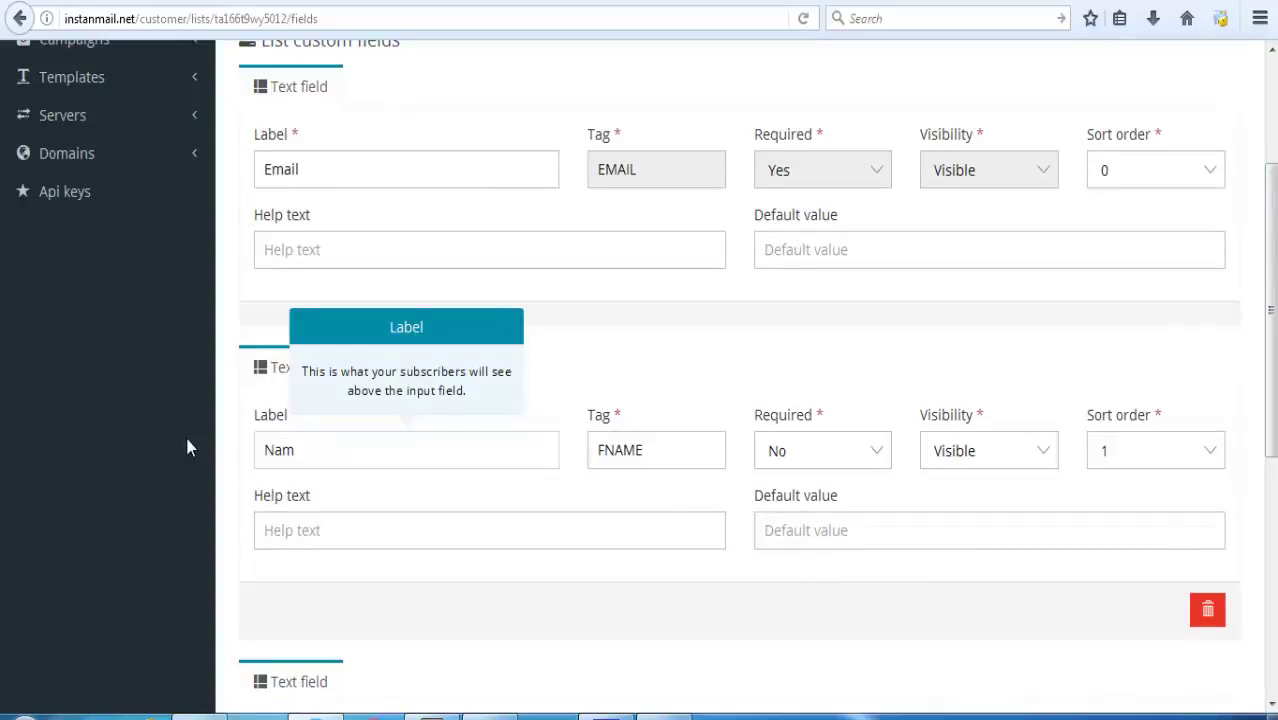
type("e")
left_click(639, 308)
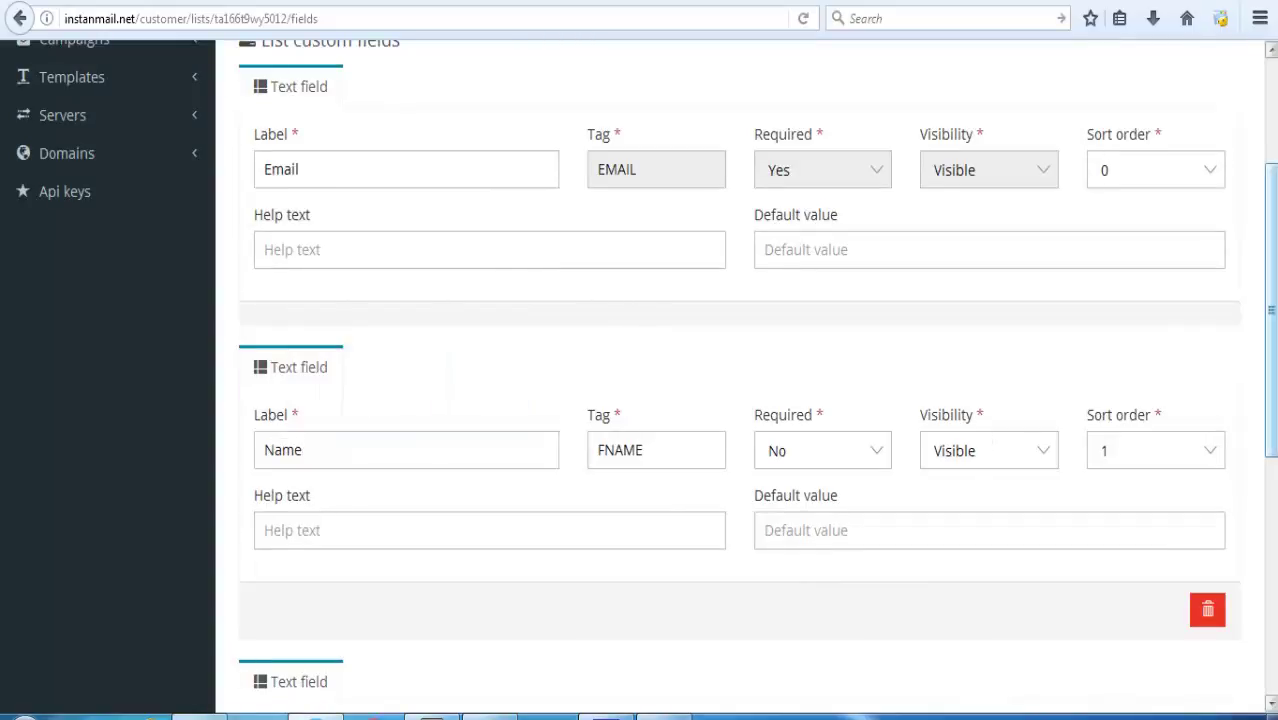
Relabel the Last name field as 'No Handphone' with tag HP.
scroll(603, 620, "down", 5)
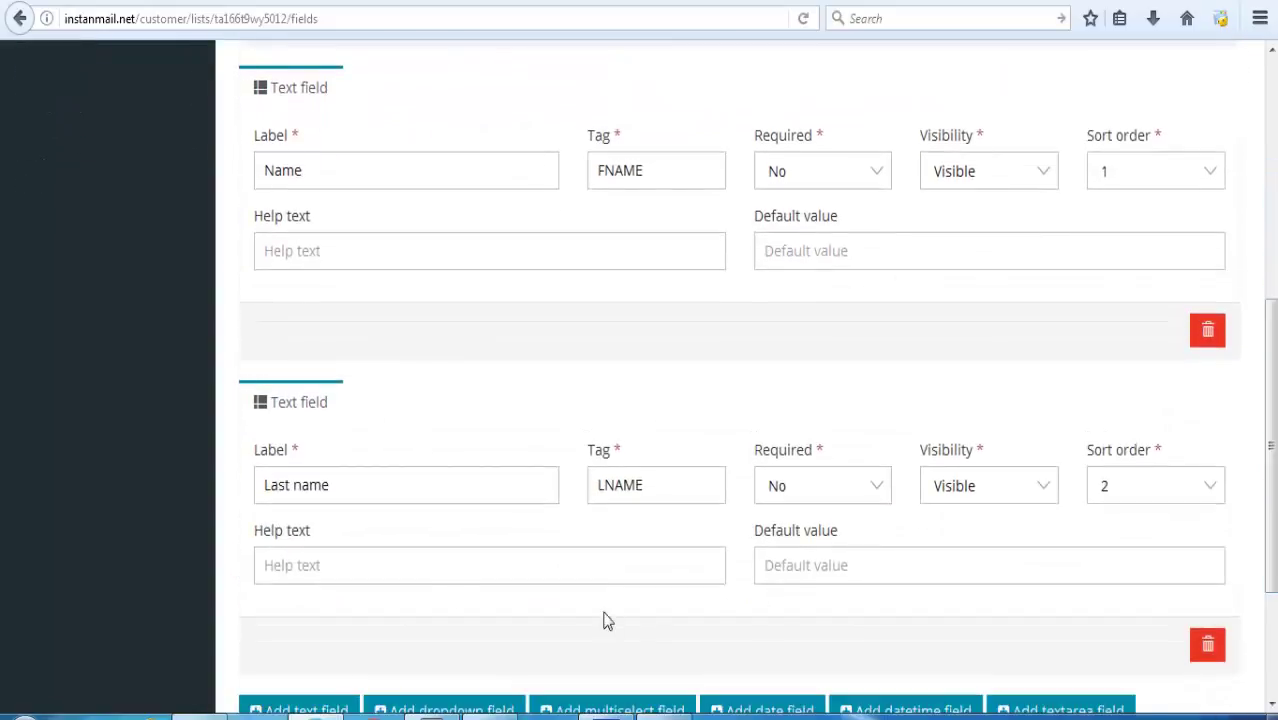
left_click_drag(362, 491, 86, 491)
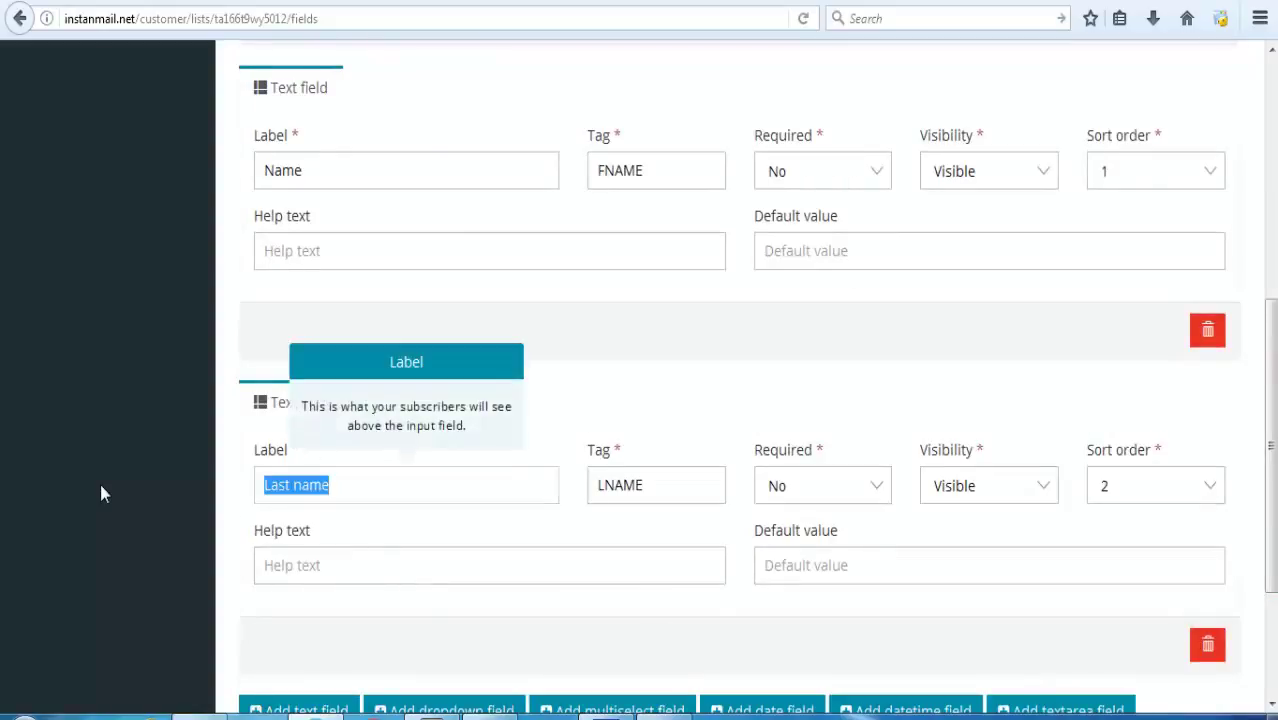
key("BackSpace")
type("N")
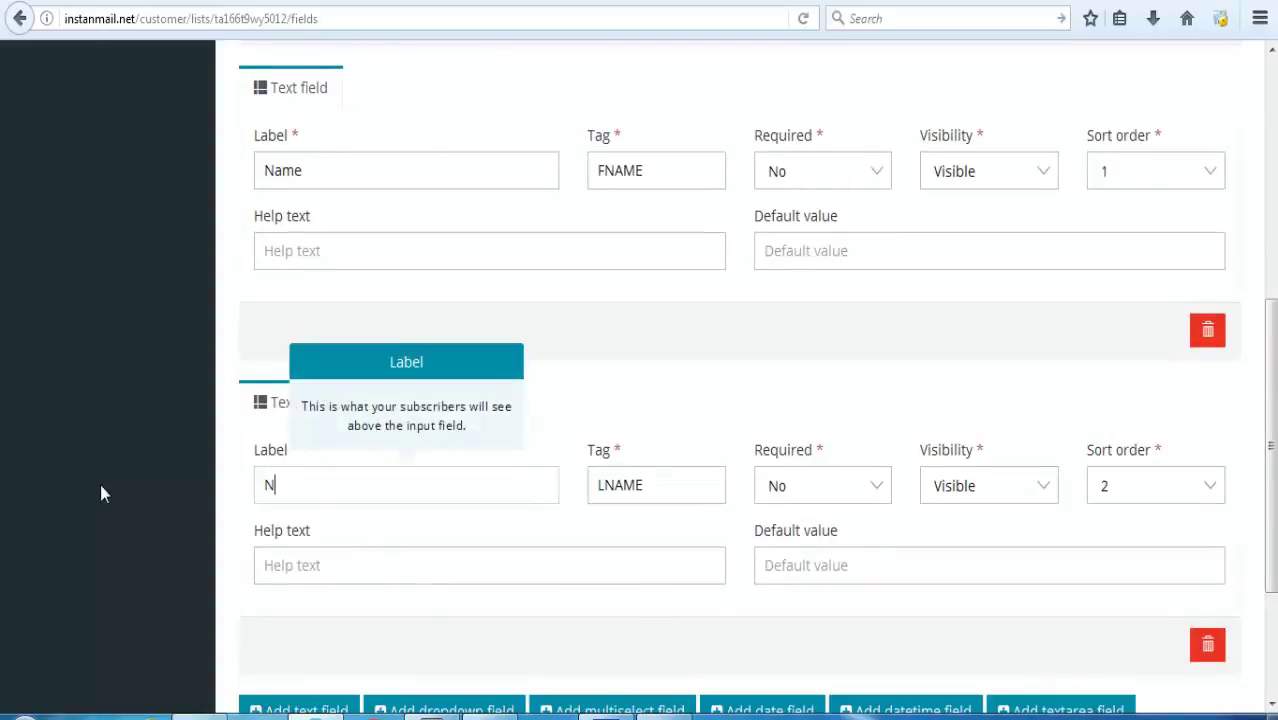
type("o handphone")
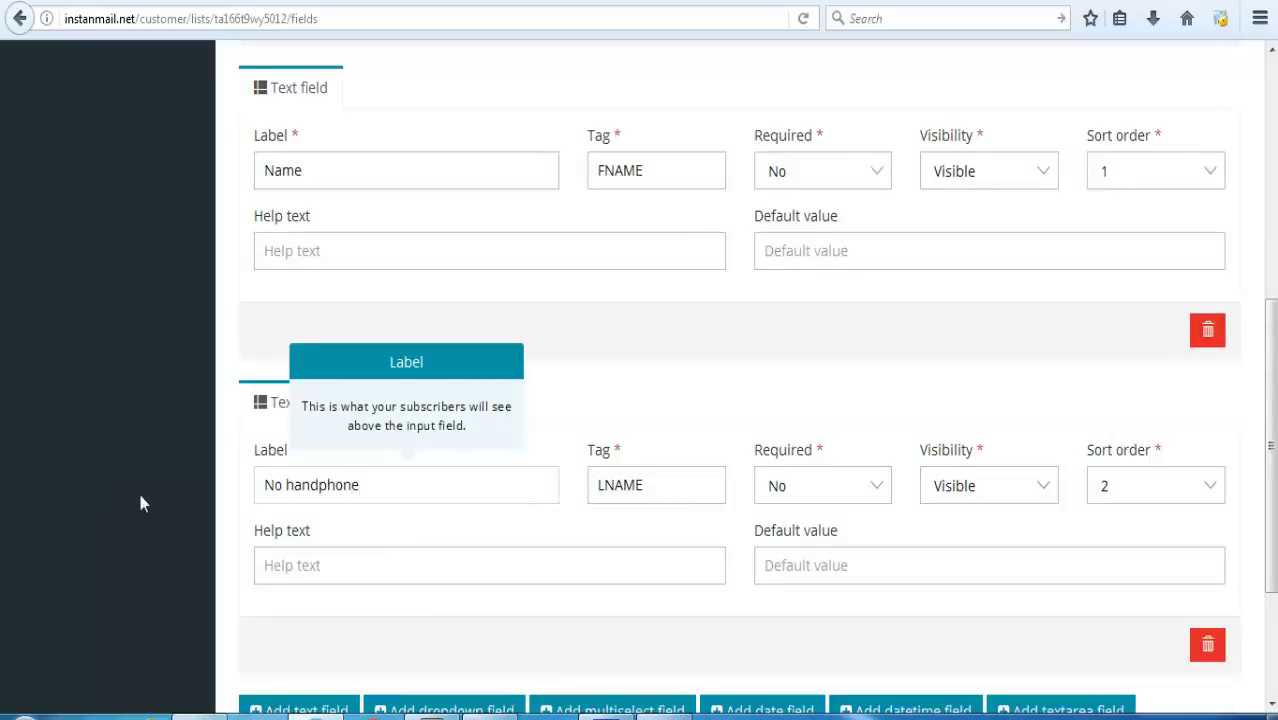
left_click(294, 484)
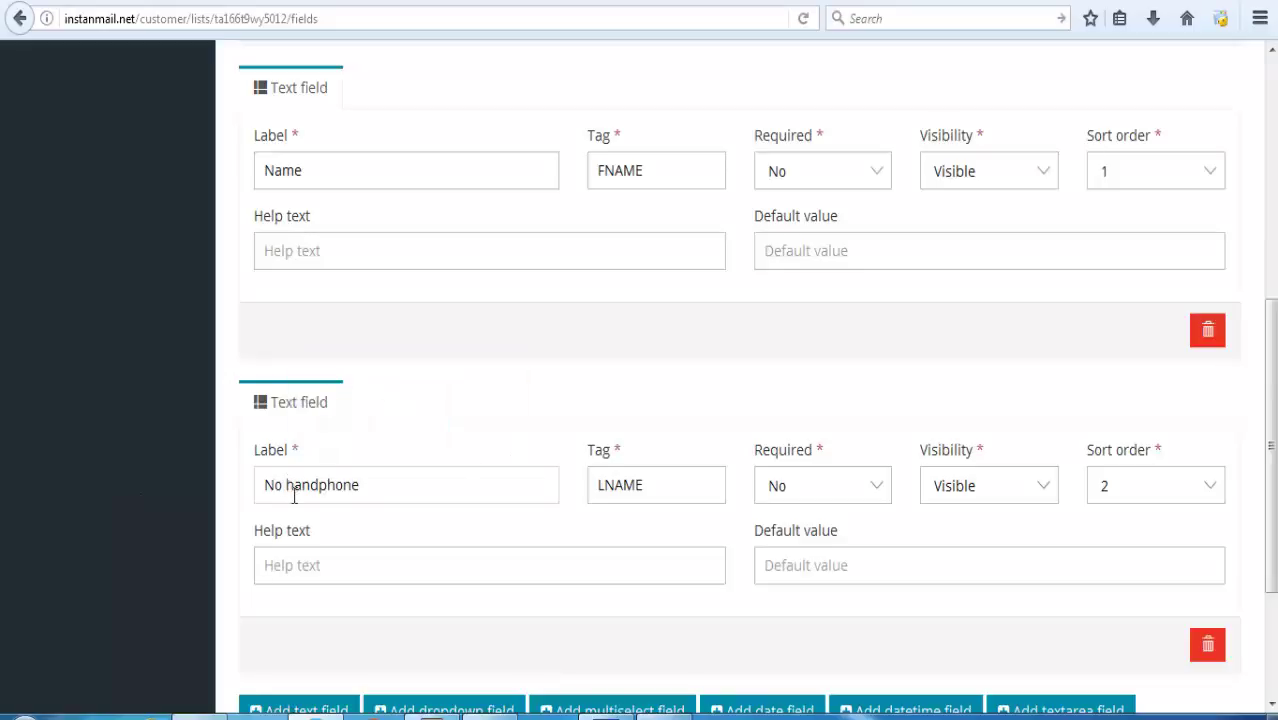
key("BackSpace")
type("H")
left_click(676, 482)
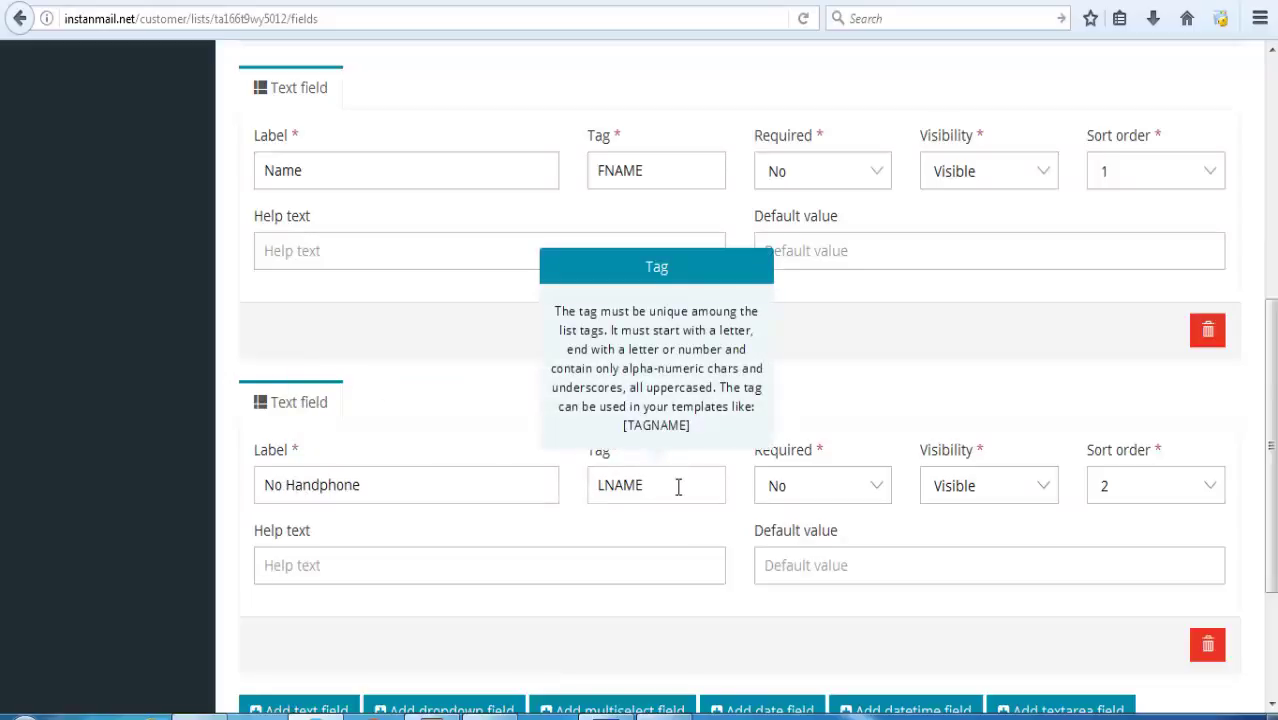
key("BackSpace")
key("BackSpace")
key("BackSpace")
key("BackSpace")
type("HP")
left_click(680, 555)
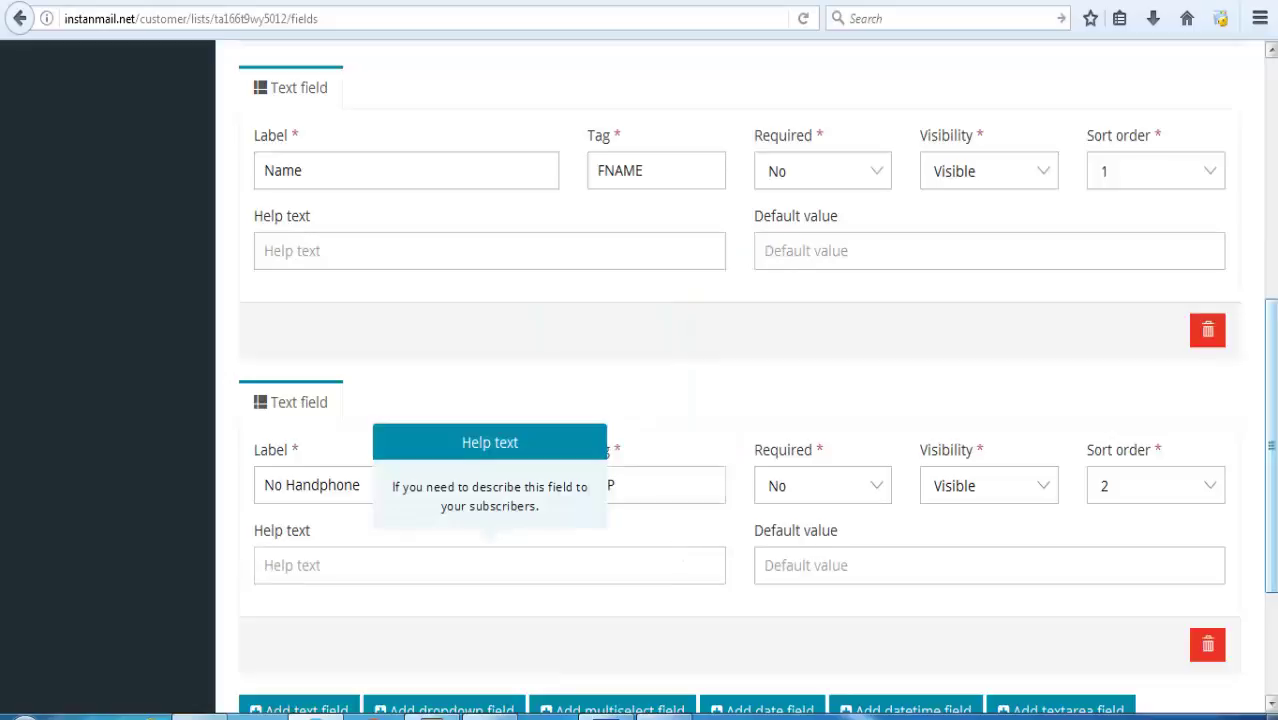
Add a textarea field and change No Handphone's tag from HP to Handphone.
scroll(680, 555, "down", 3)
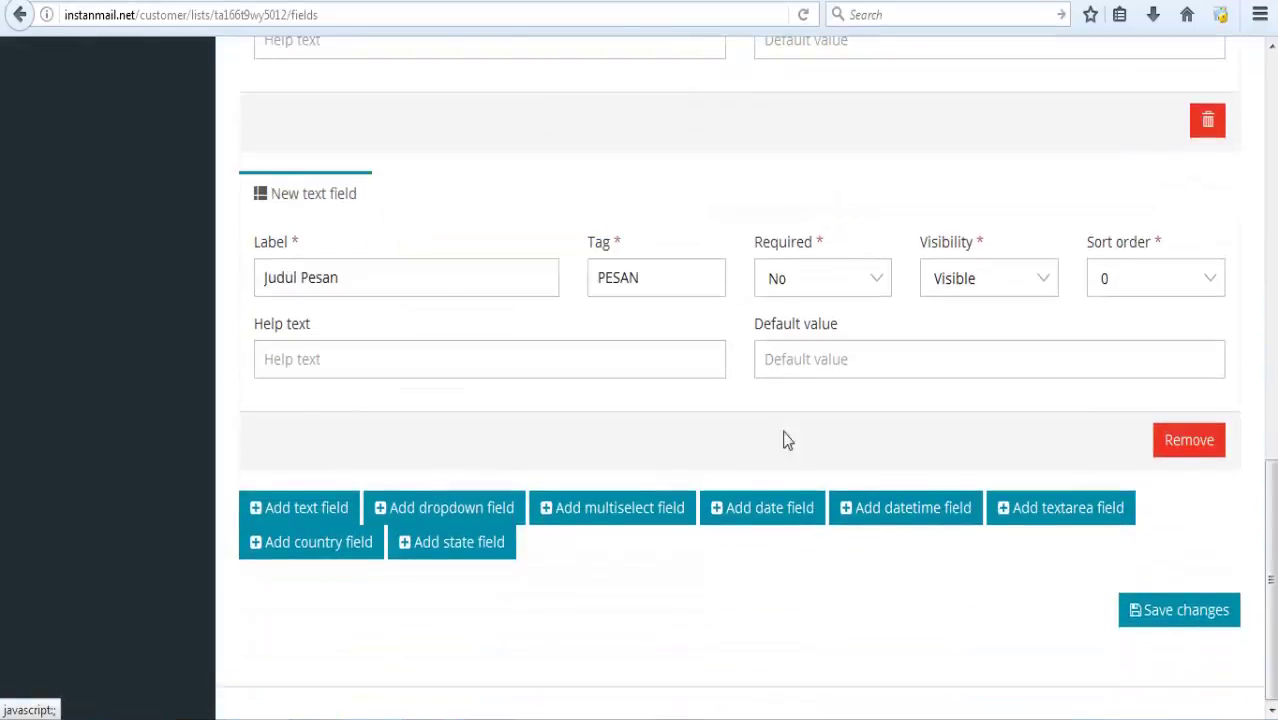
left_click(1058, 520)
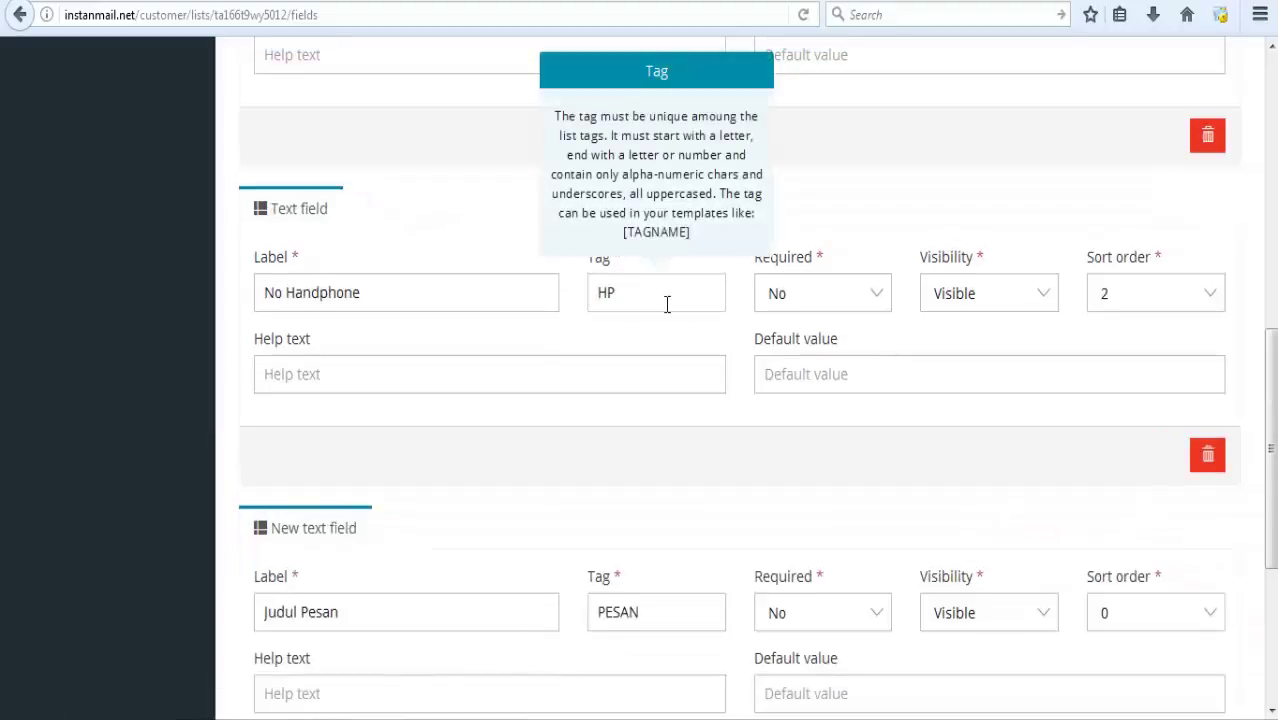
key("BackSpace")
type("andphone")
left_click(650, 452)
Make the Isi Pesan textarea field required.
scroll(883, 335, "down", 5)
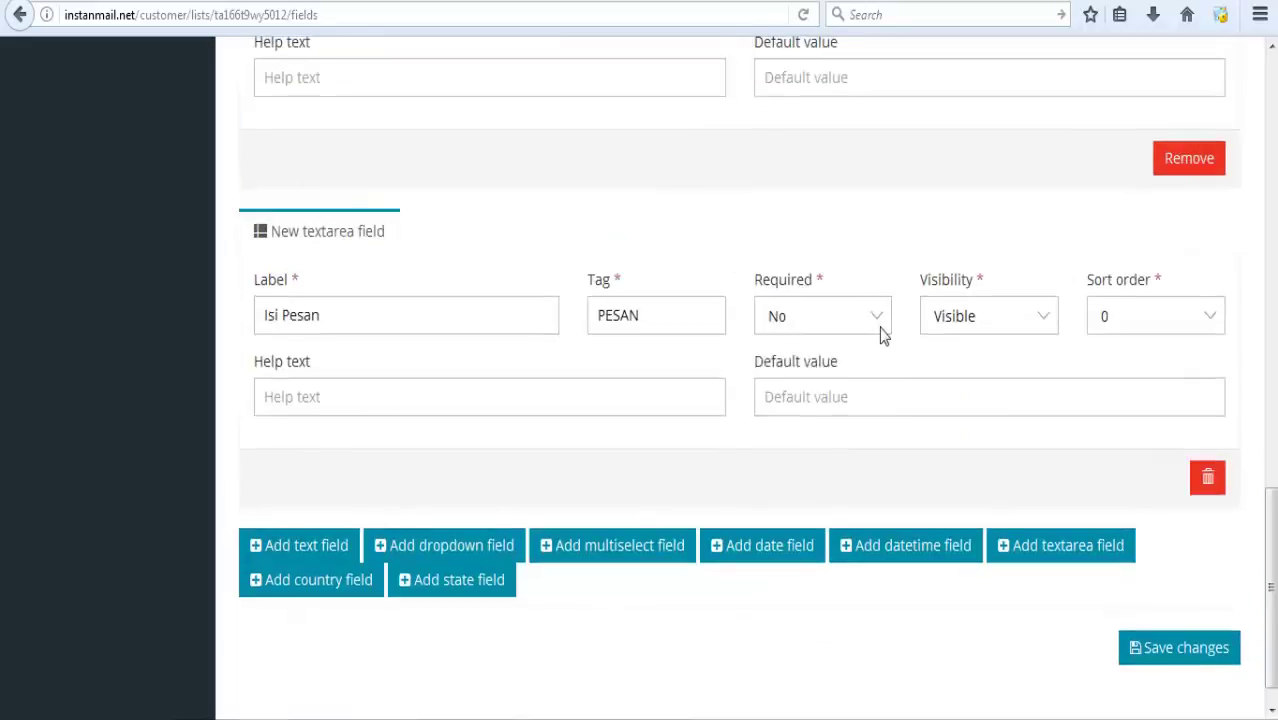
left_click(883, 335)
left_click(870, 345)
scroll(1274, 440, "up", 2)
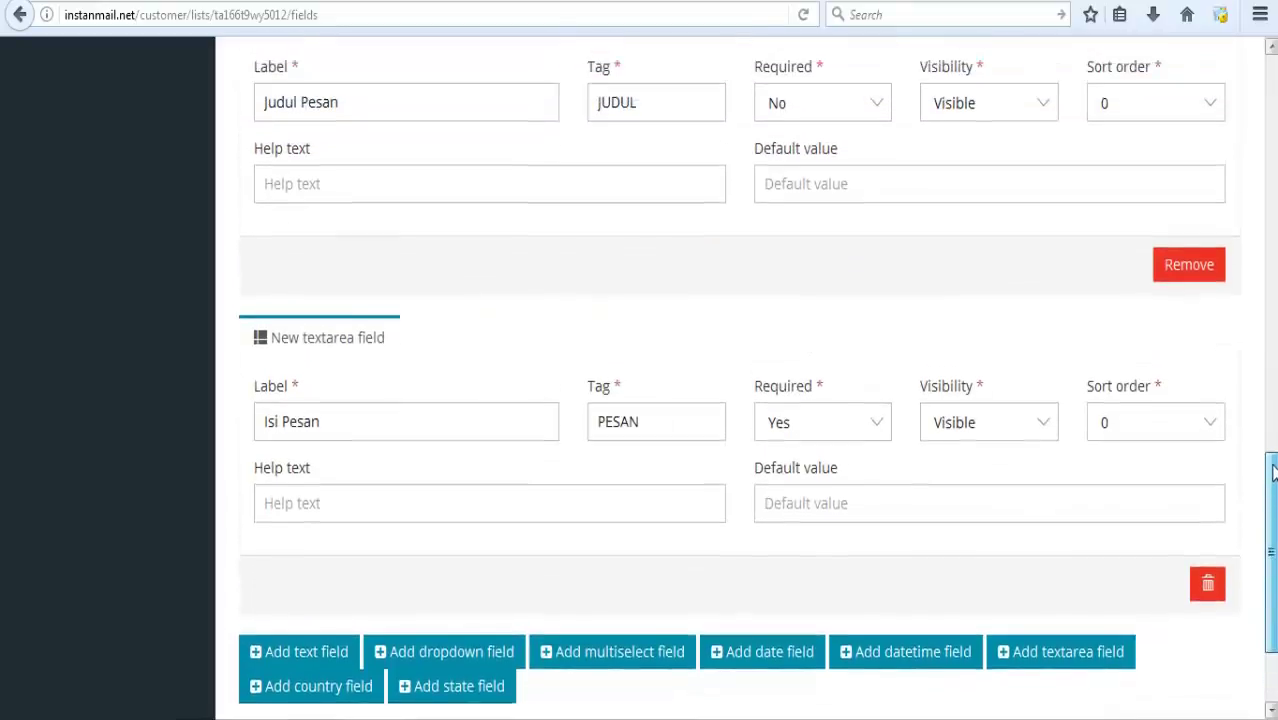
scroll(1274, 470, "up", 3)
Set Required to Yes for the Judul Pesan, No Handphone and Name fields.
left_click(864, 288)
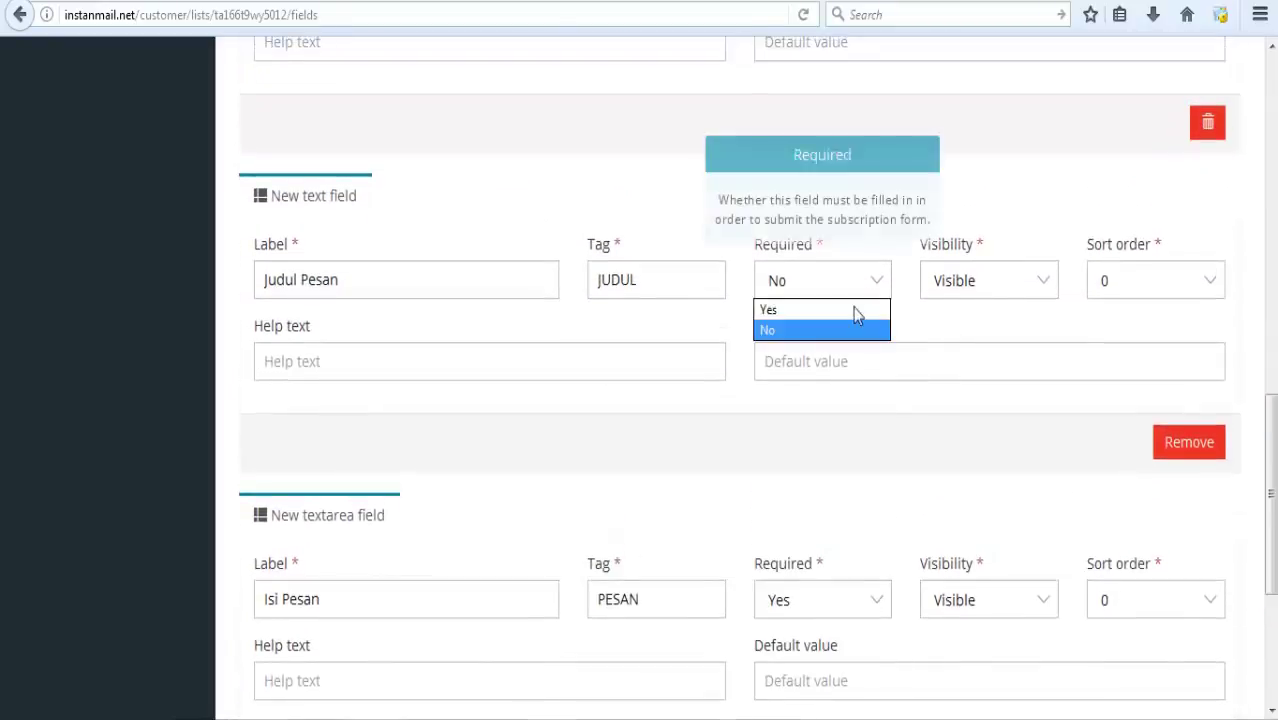
left_click(849, 311)
scroll(1268, 368, "up", 3)
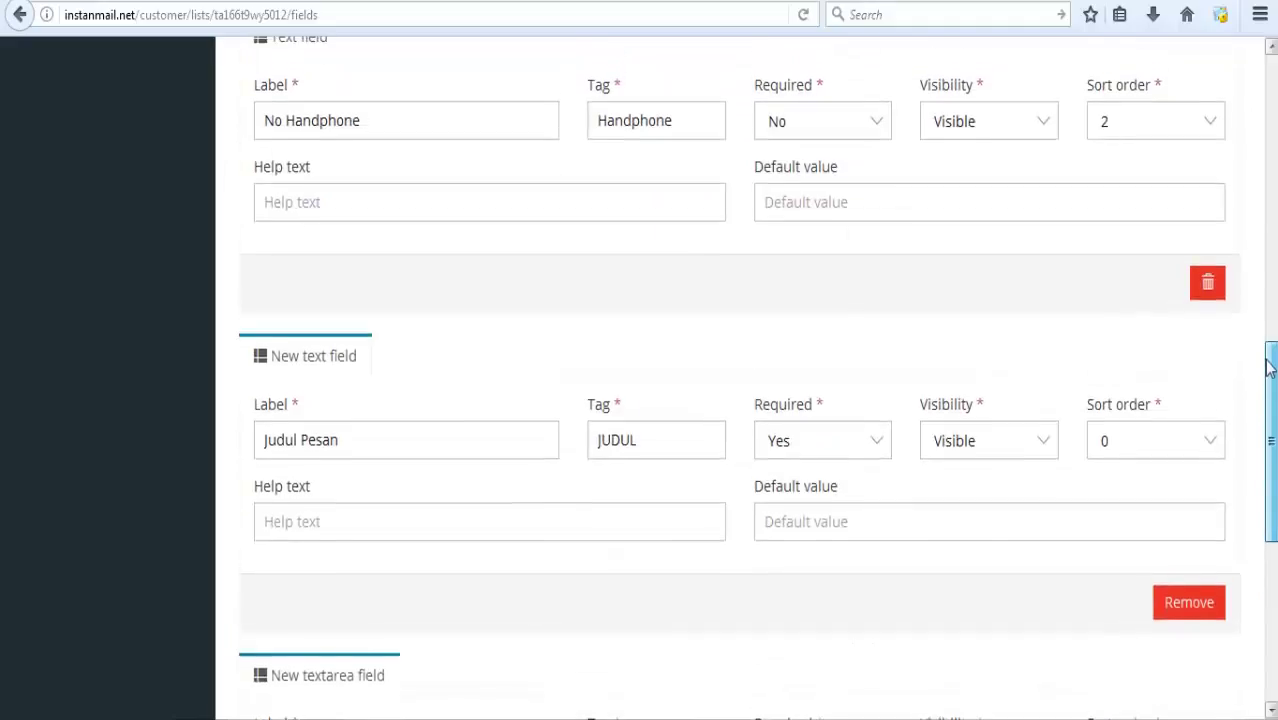
scroll(1268, 368, "up", 5)
left_click(886, 368)
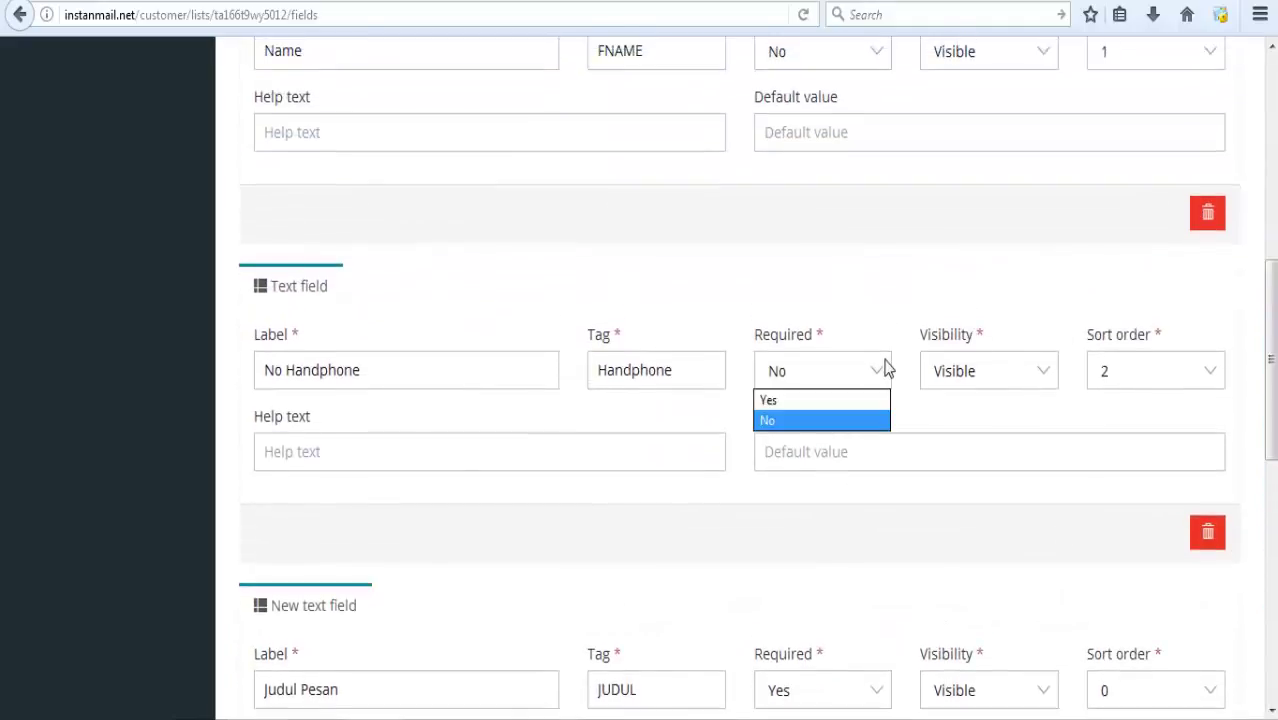
left_click(858, 403)
scroll(945, 273, "up", 4)
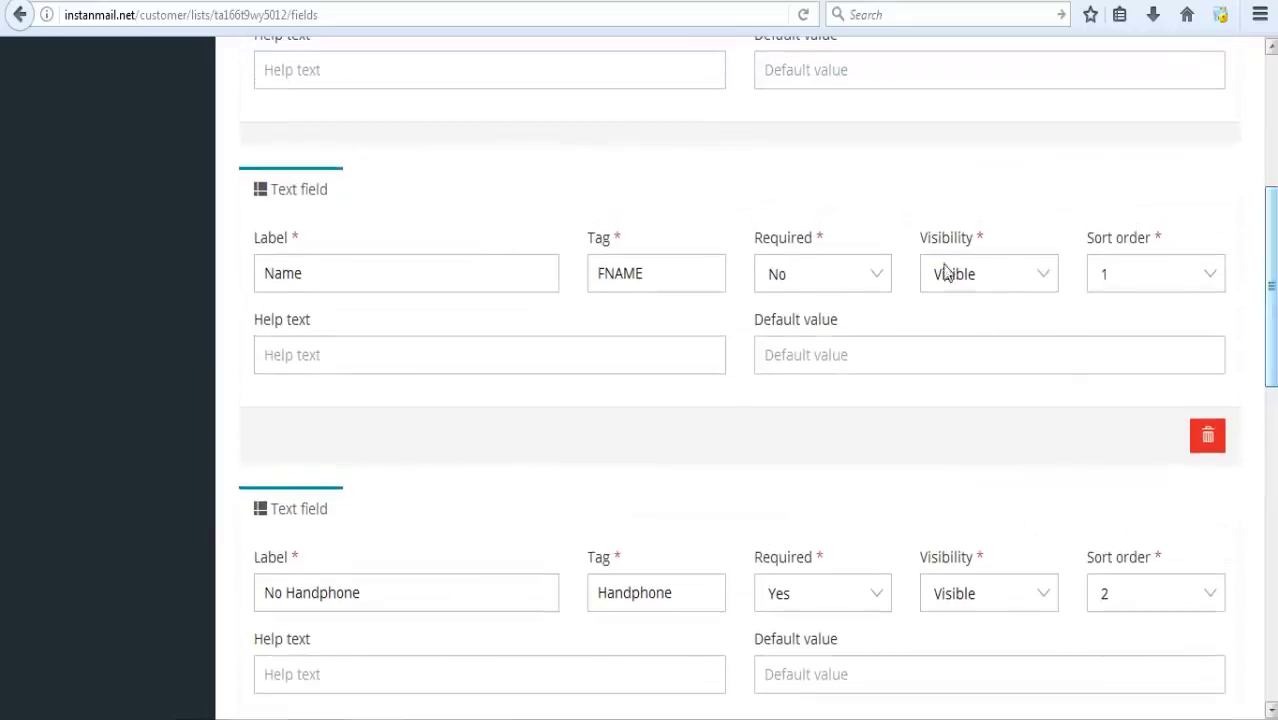
left_click(876, 273)
left_click(858, 303)
scroll(858, 303, "up", 3)
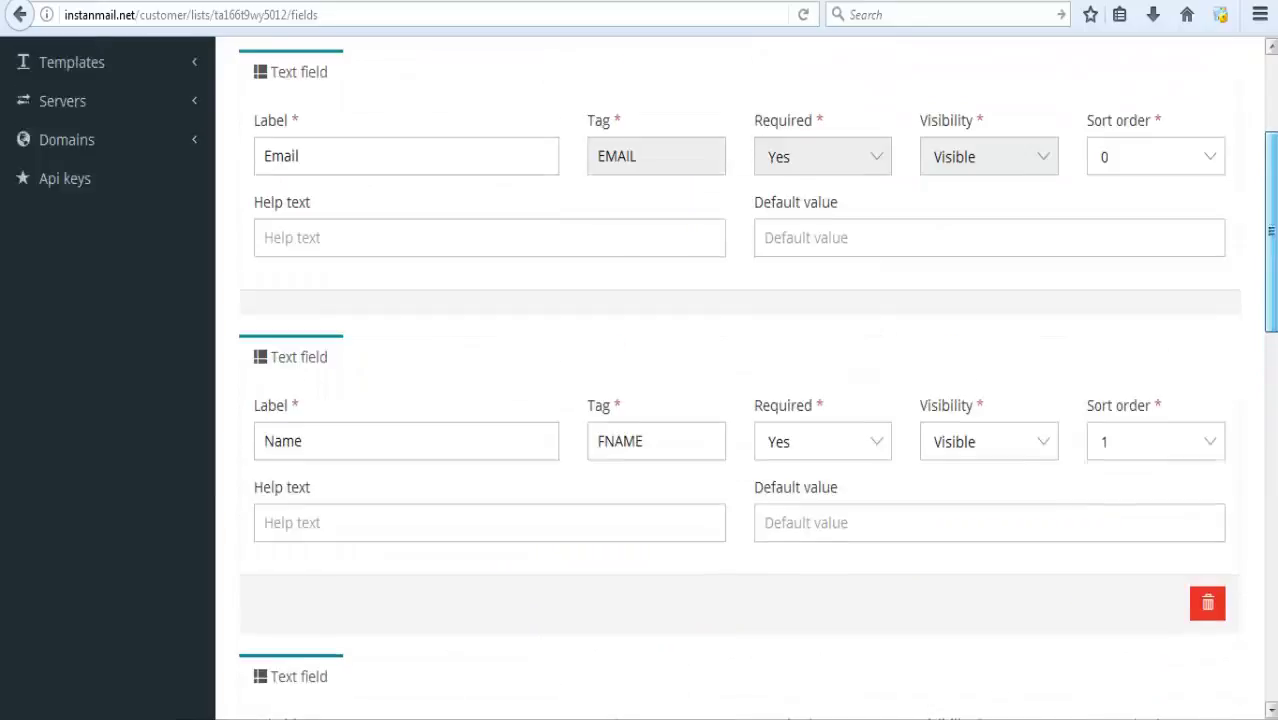
mouse_move(1273, 272)
left_mouse_down()
mouse_move(1273, 234)
mouse_move(1273, 328)
mouse_move(1273, 257)
left_mouse_up()
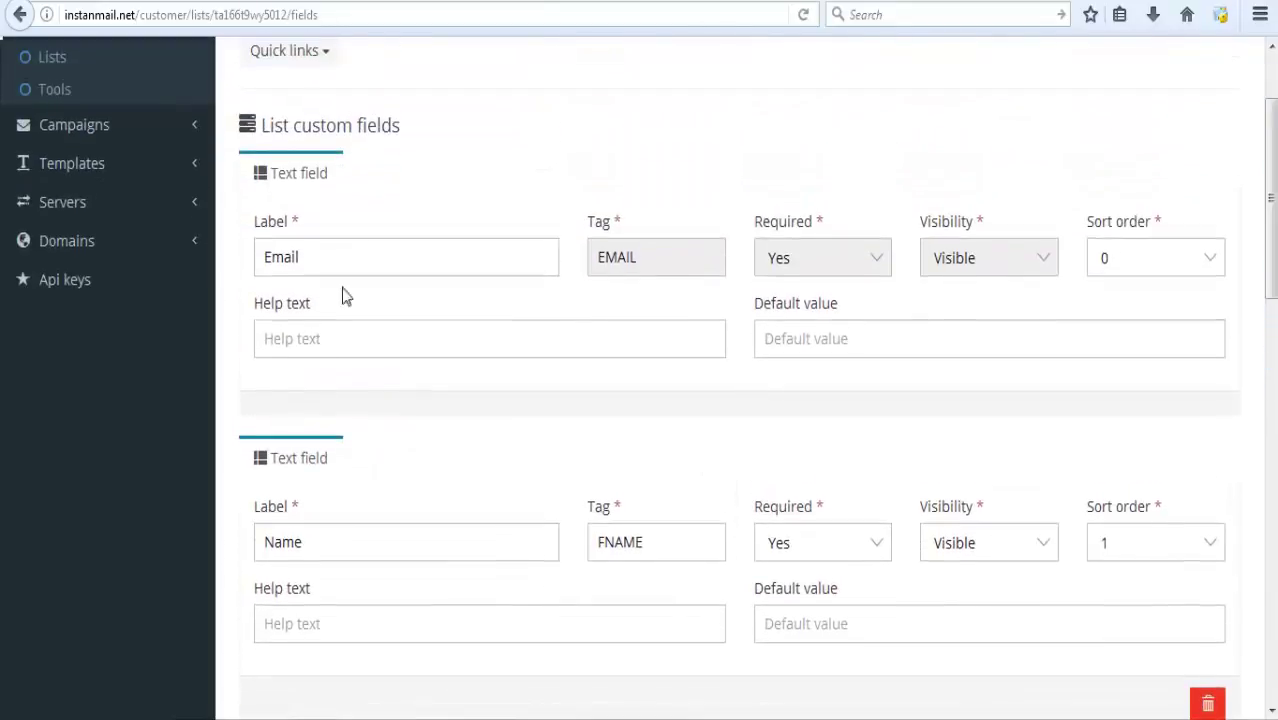
Set the sort order of Email to 1 and Name to 0.
left_click(1190, 268)
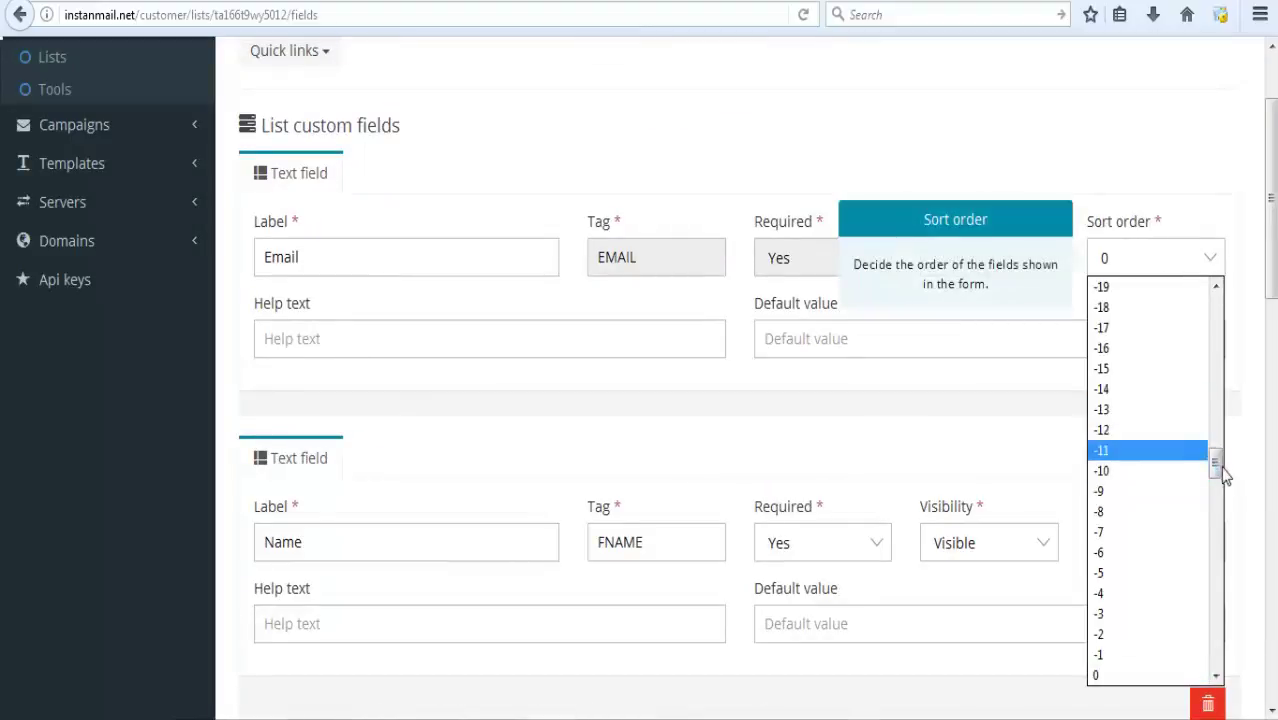
left_click_drag(1218, 471, 1218, 483)
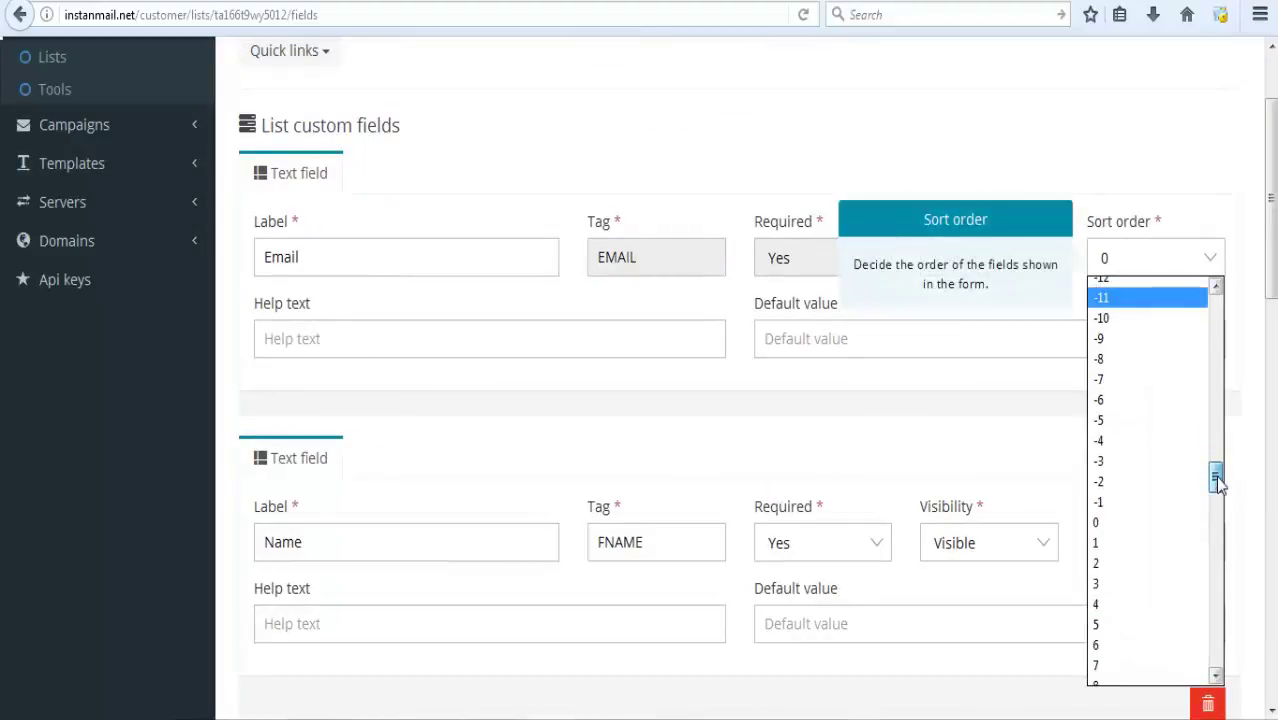
left_click(1157, 543)
left_click(1207, 544)
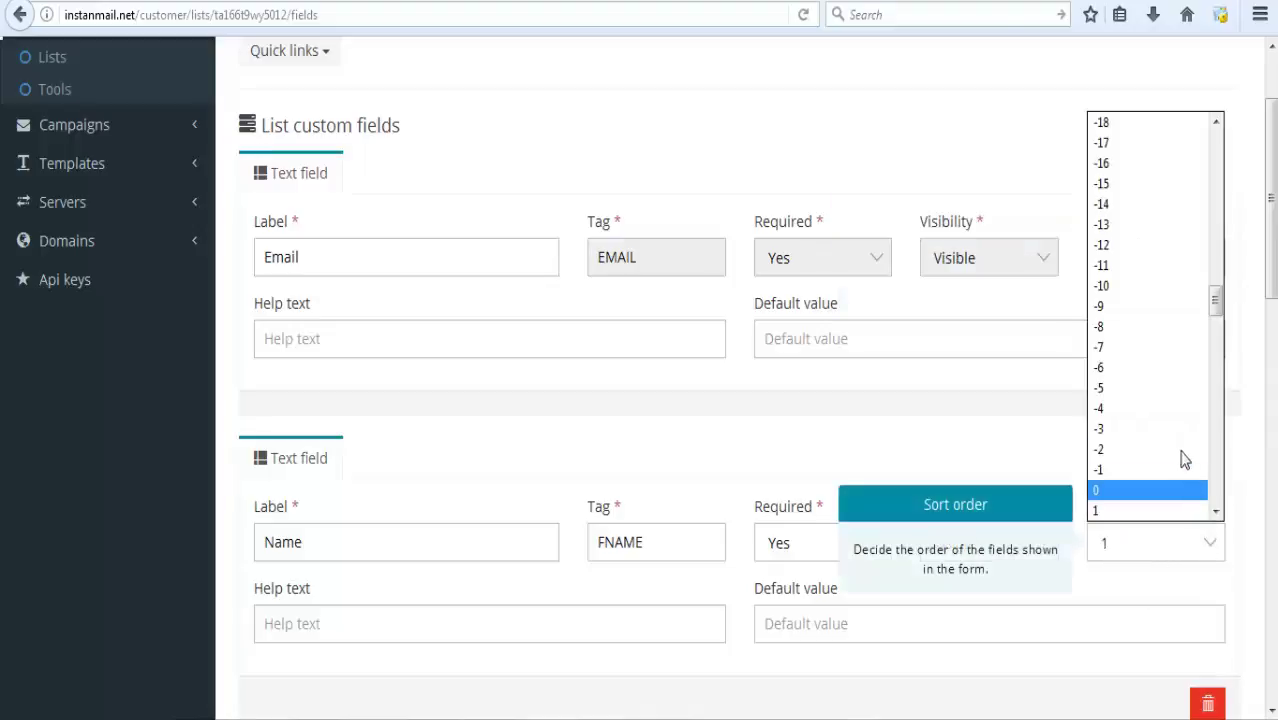
left_click(1162, 491)
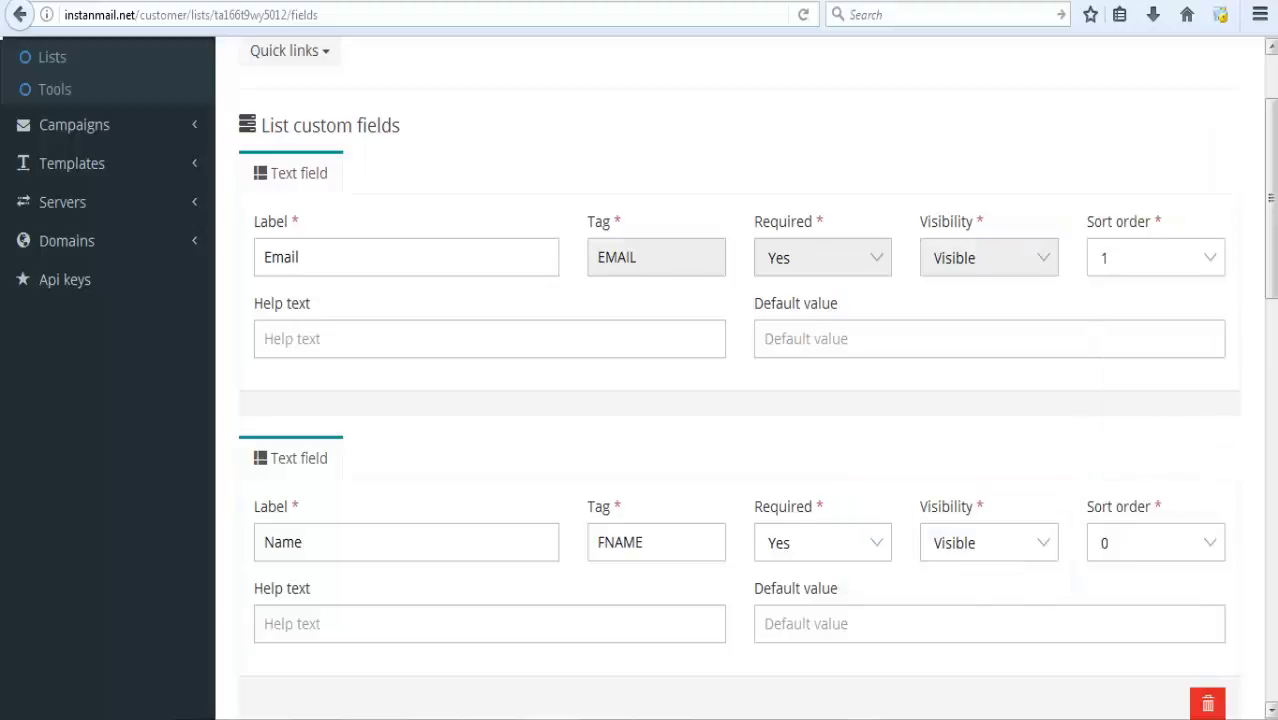
left_click(1274, 305)
left_click_drag(1274, 310, 1274, 400)
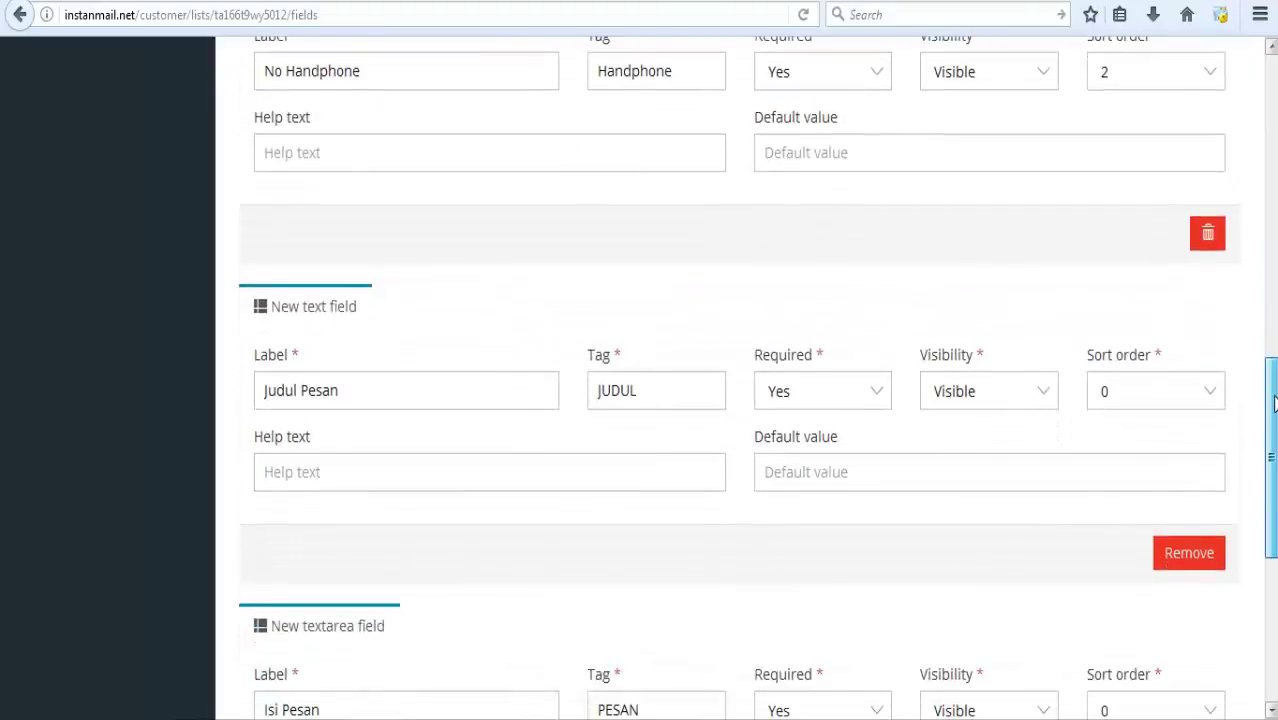
Set Judul Pesan's sort order to 3 and Isi Pesan's to 4, then save the custom fields.
left_click(1207, 395)
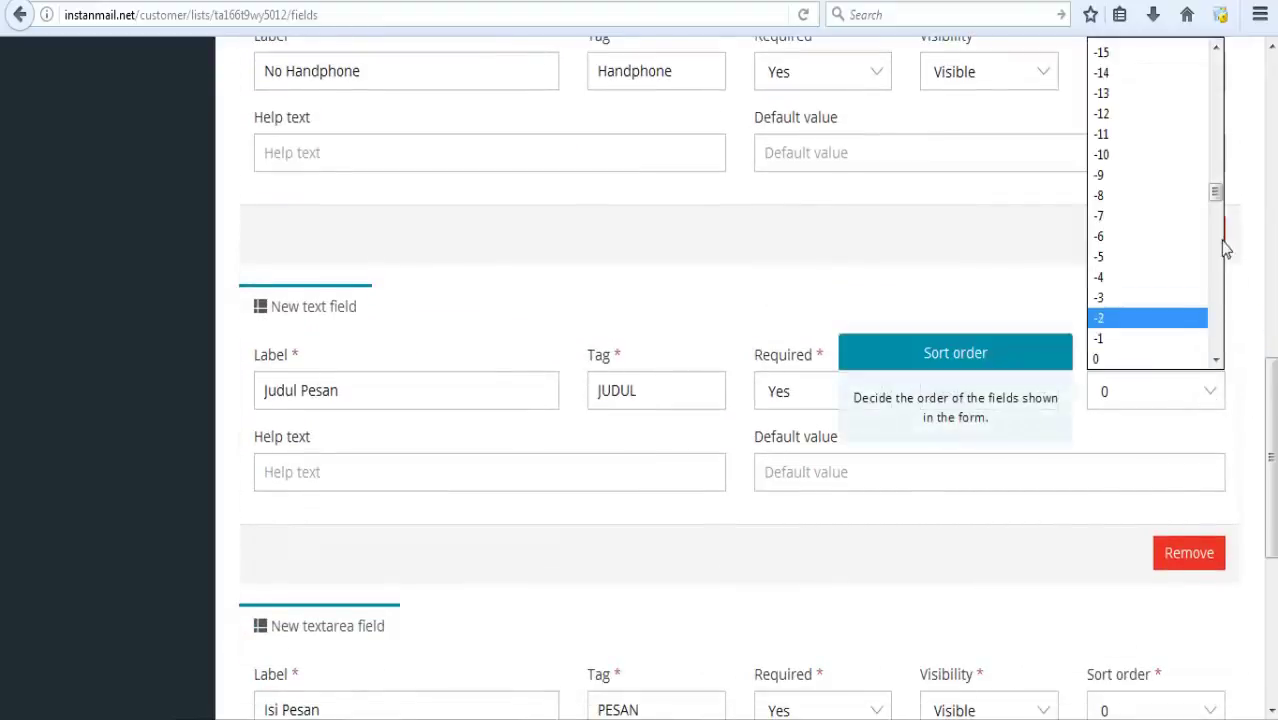
left_click_drag(1215, 192, 1218, 220)
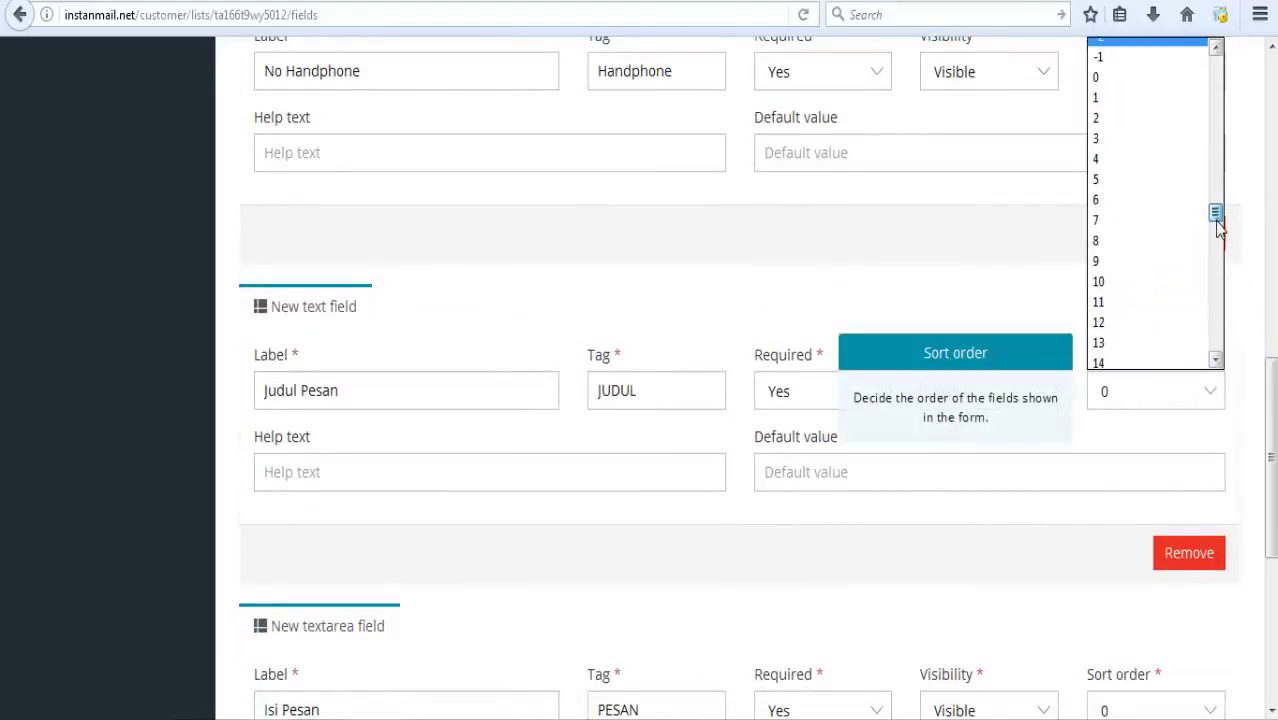
left_click(1137, 150)
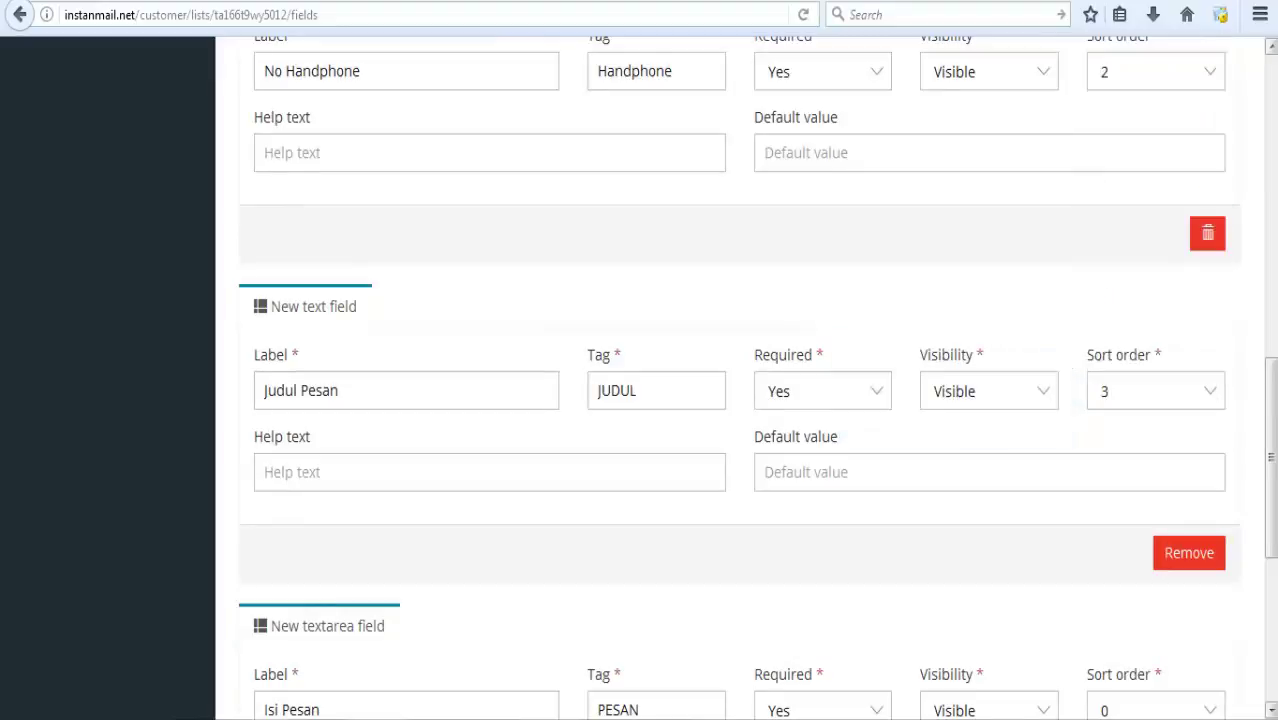
left_click_drag(1271, 388, 1272, 478)
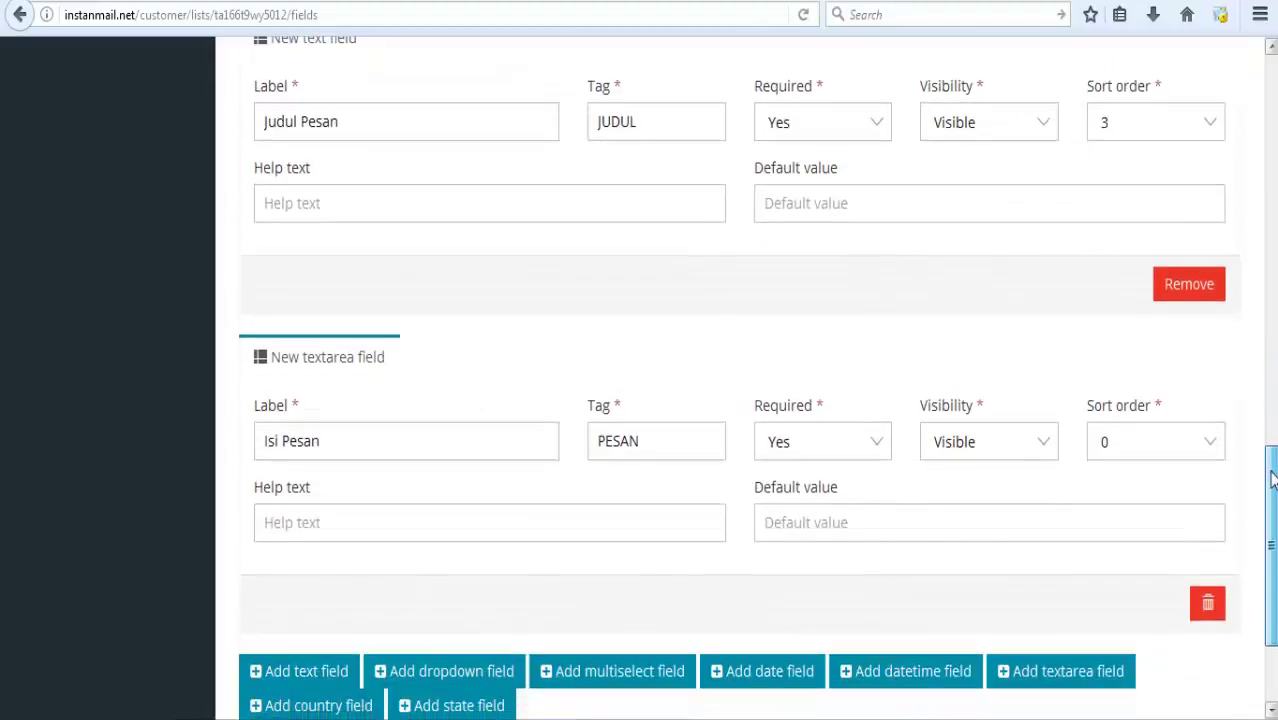
left_click(1200, 448)
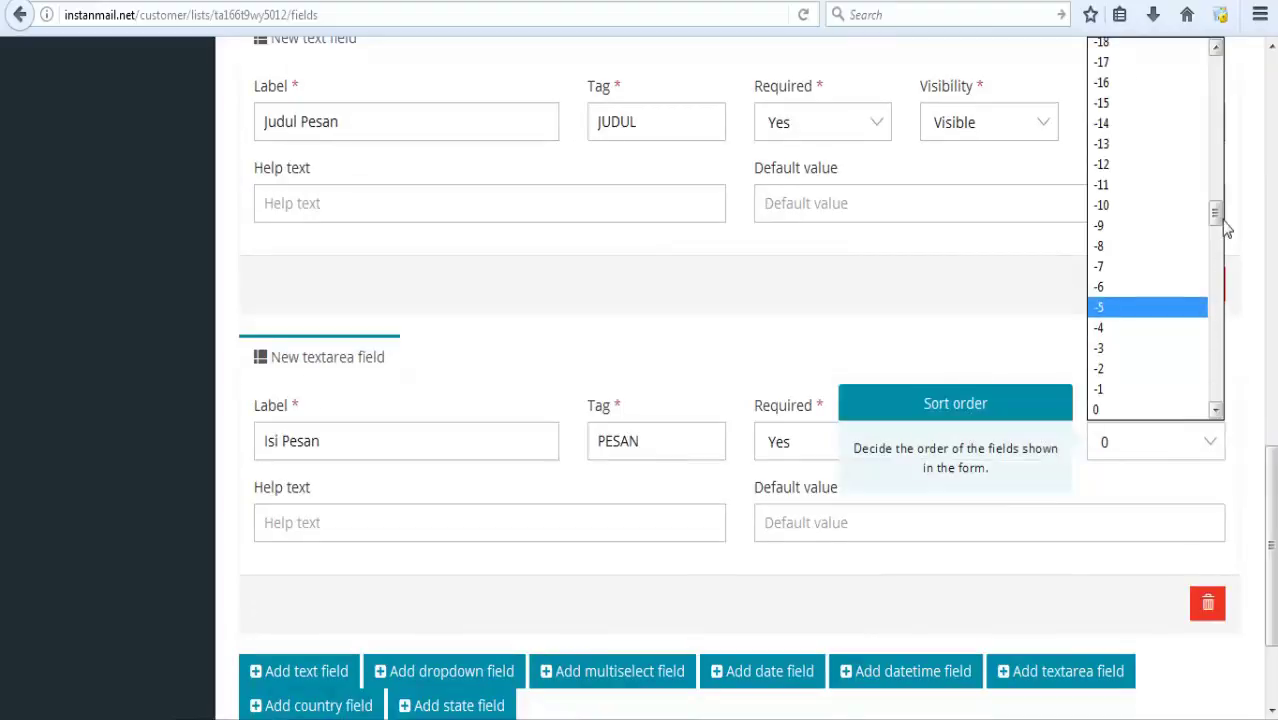
left_click_drag(1216, 215, 1218, 245)
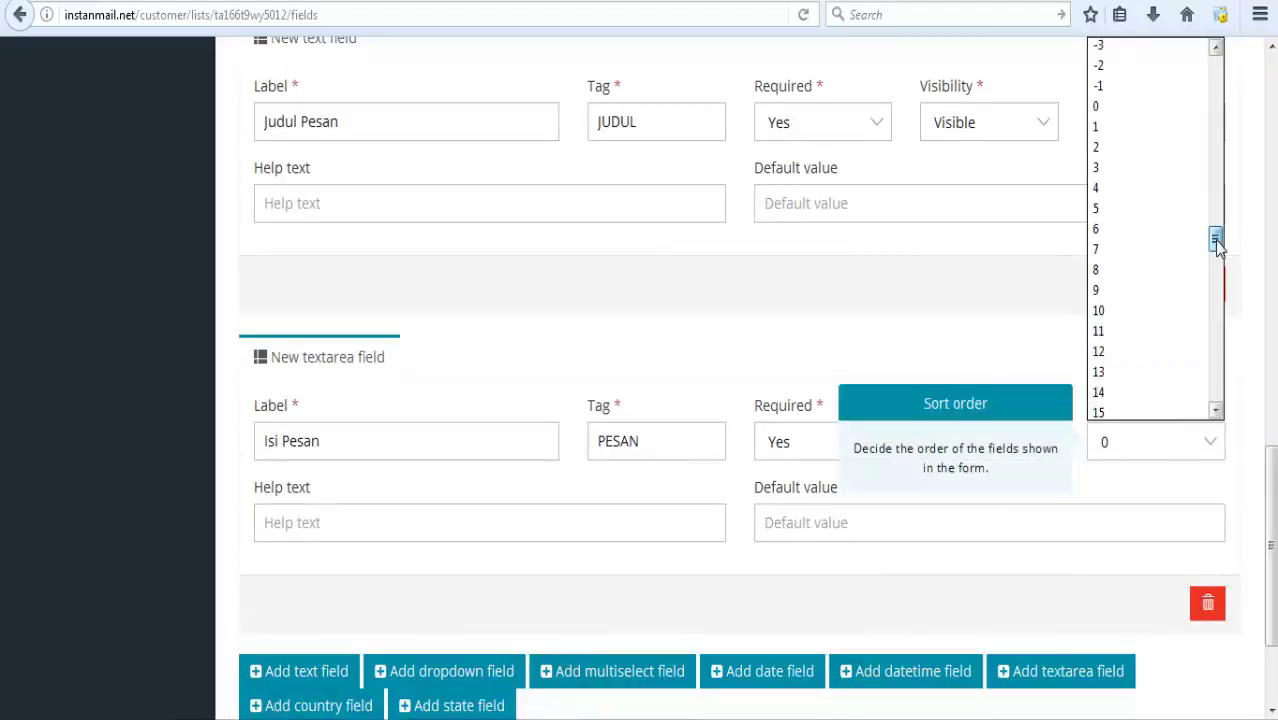
left_click(1155, 189)
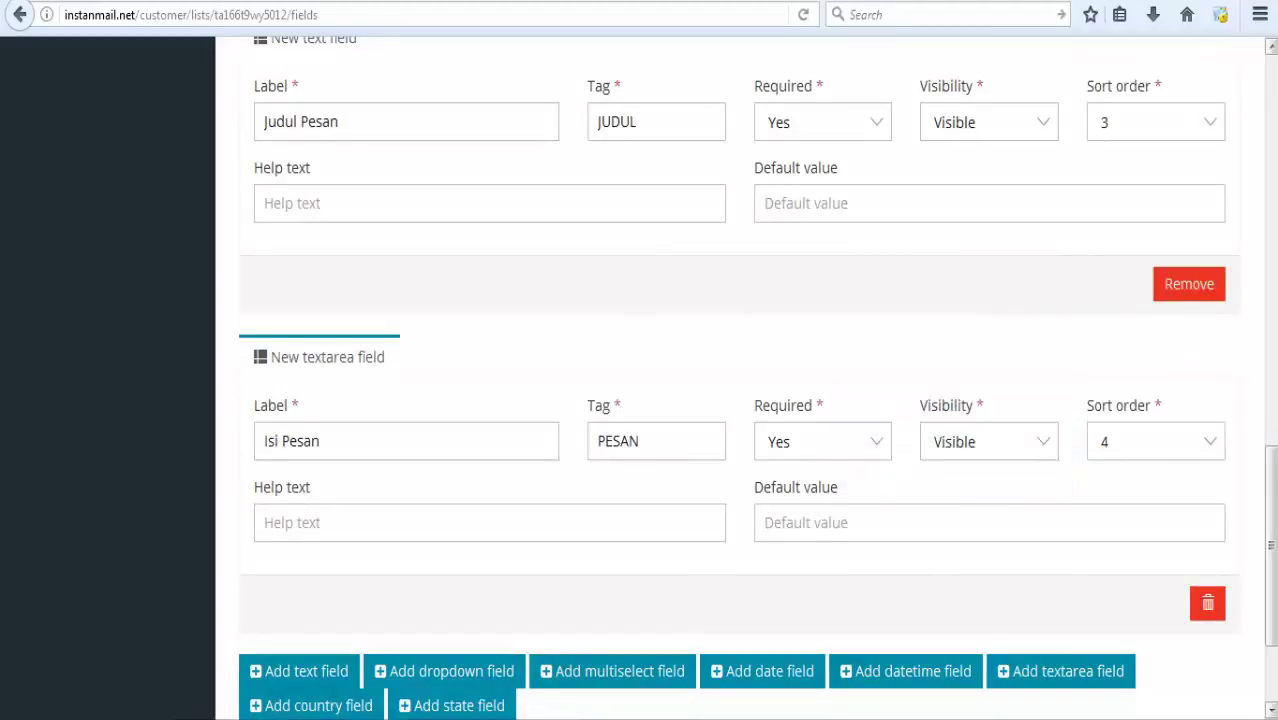
scroll(1236, 371, "down", 3)
left_click(1190, 615)
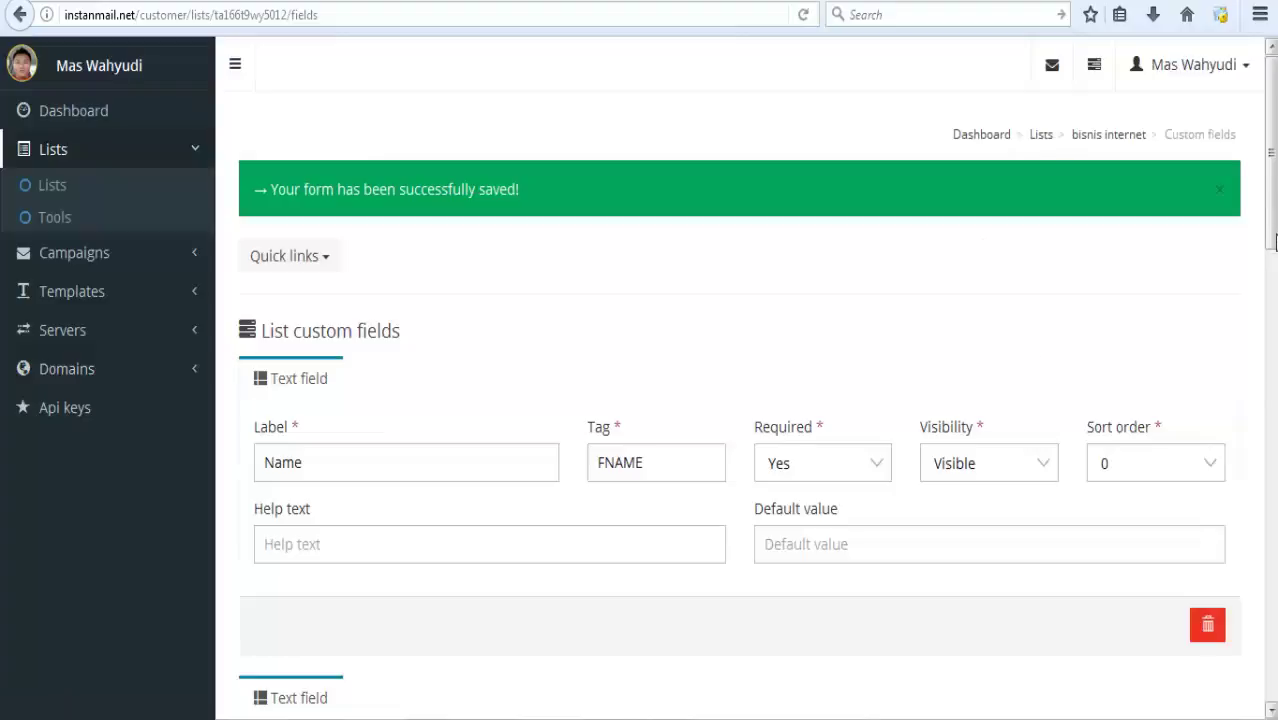
Open the bisnis internet list's subscribe form page from the lists overview.
mouse_move(1274, 240)
left_mouse_down()
mouse_move(1274, 634)
mouse_move(1274, 243)
left_mouse_up()
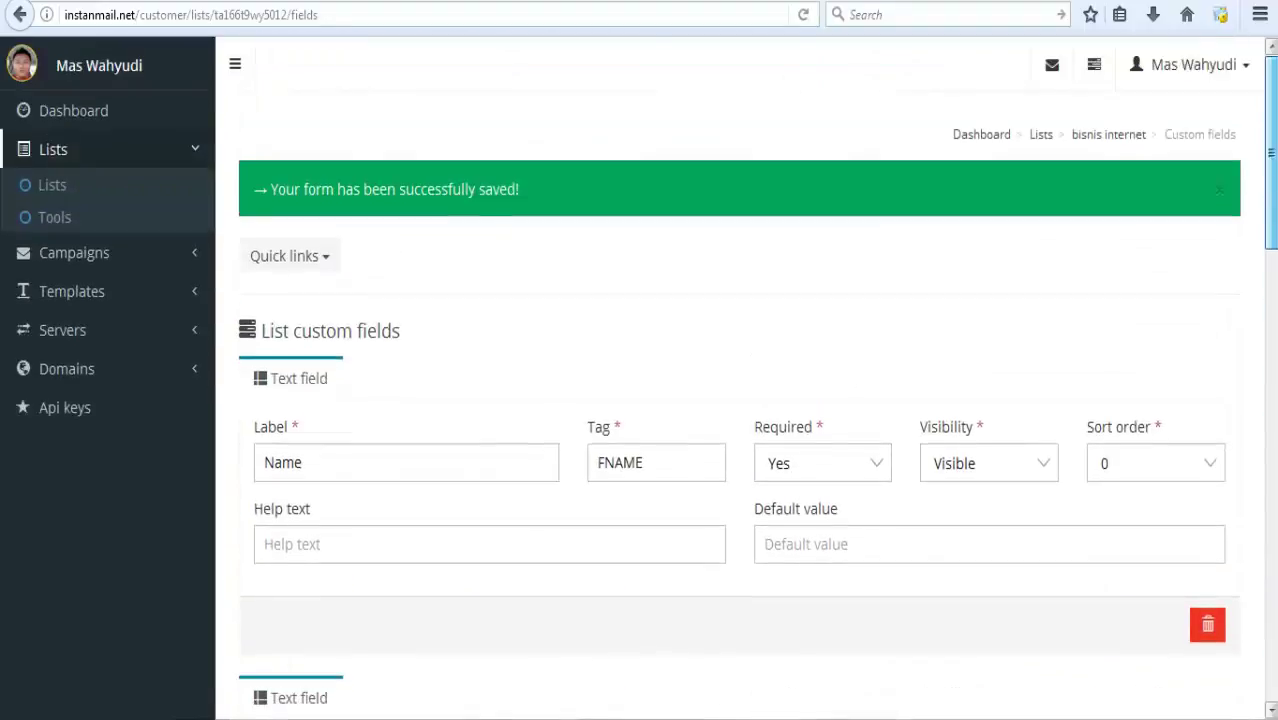
left_click(55, 189)
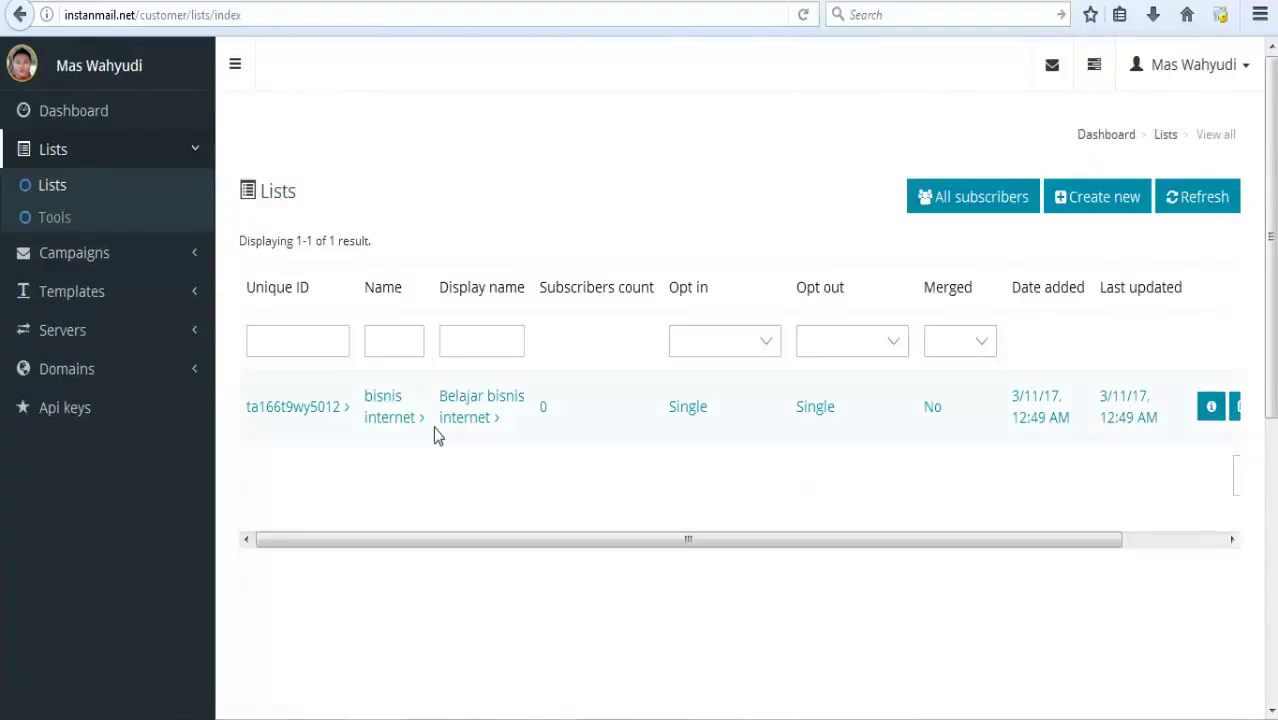
left_click(398, 422)
left_click(835, 320)
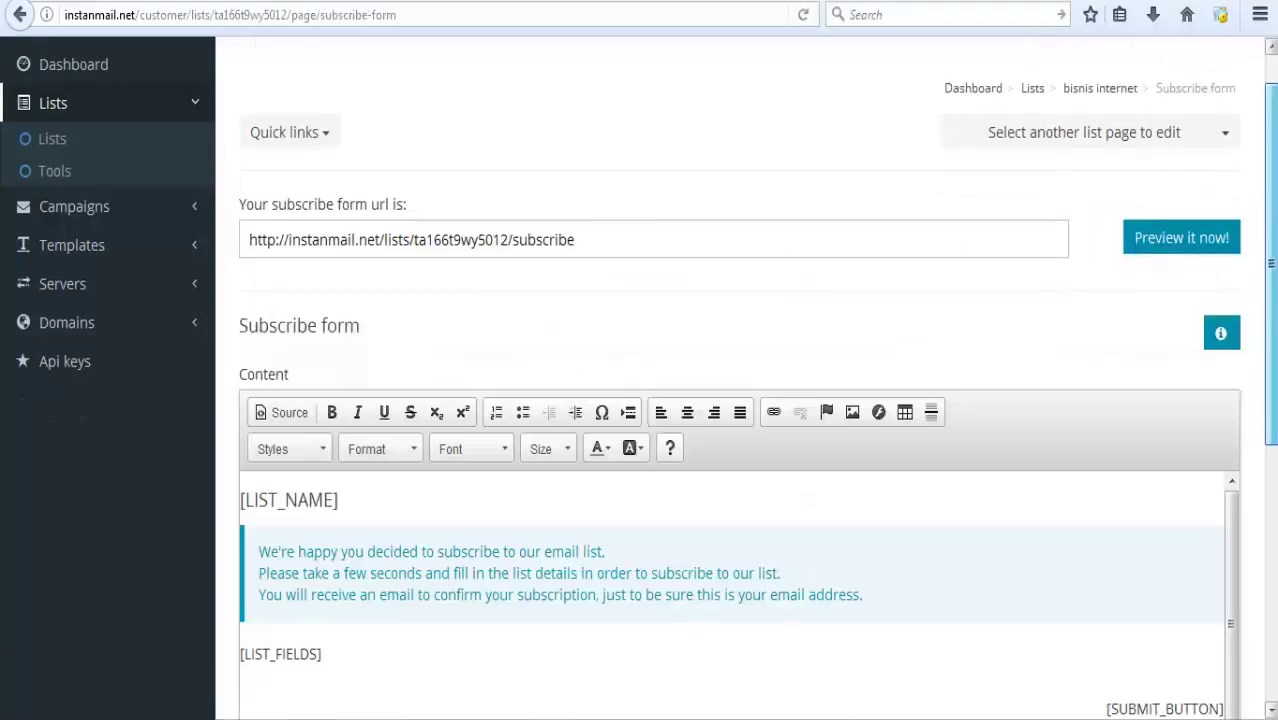
Open the Subscription confirmed page editor and copy the Indonesian thank-you message from the text file.
left_click(1230, 115)
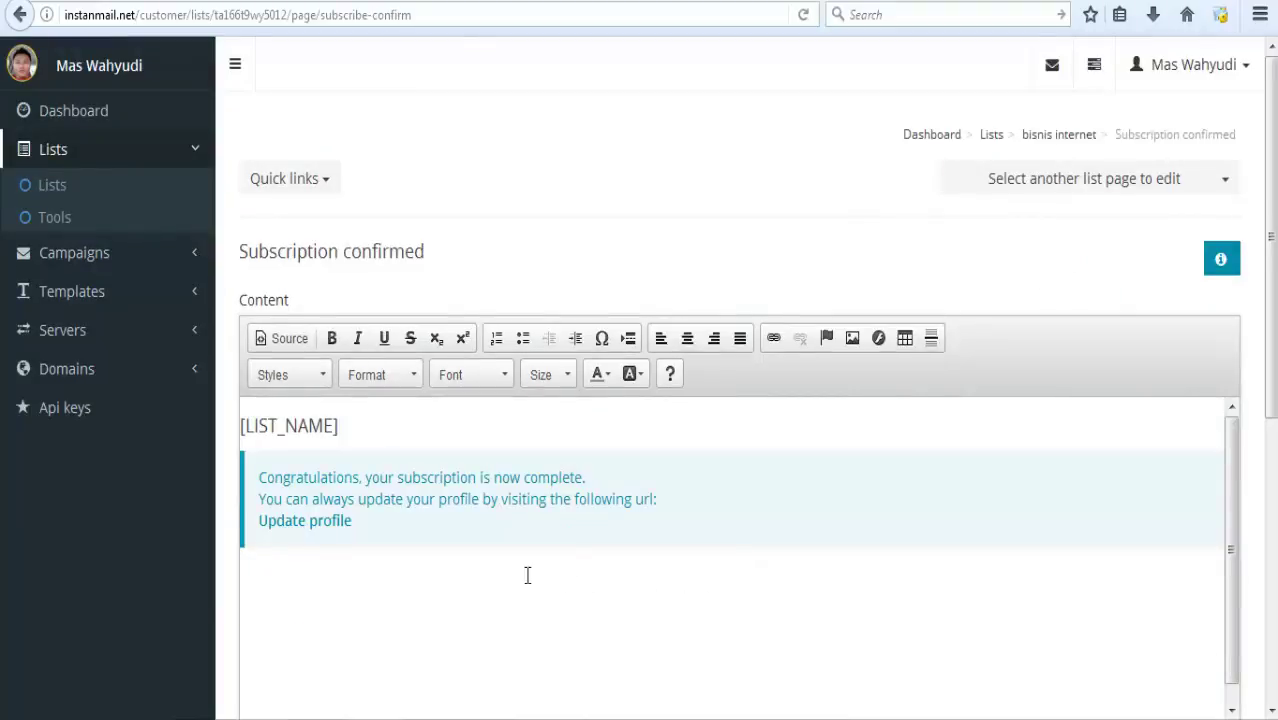
left_click(396, 532)
left_click_drag(1273, 307, 1276, 453)
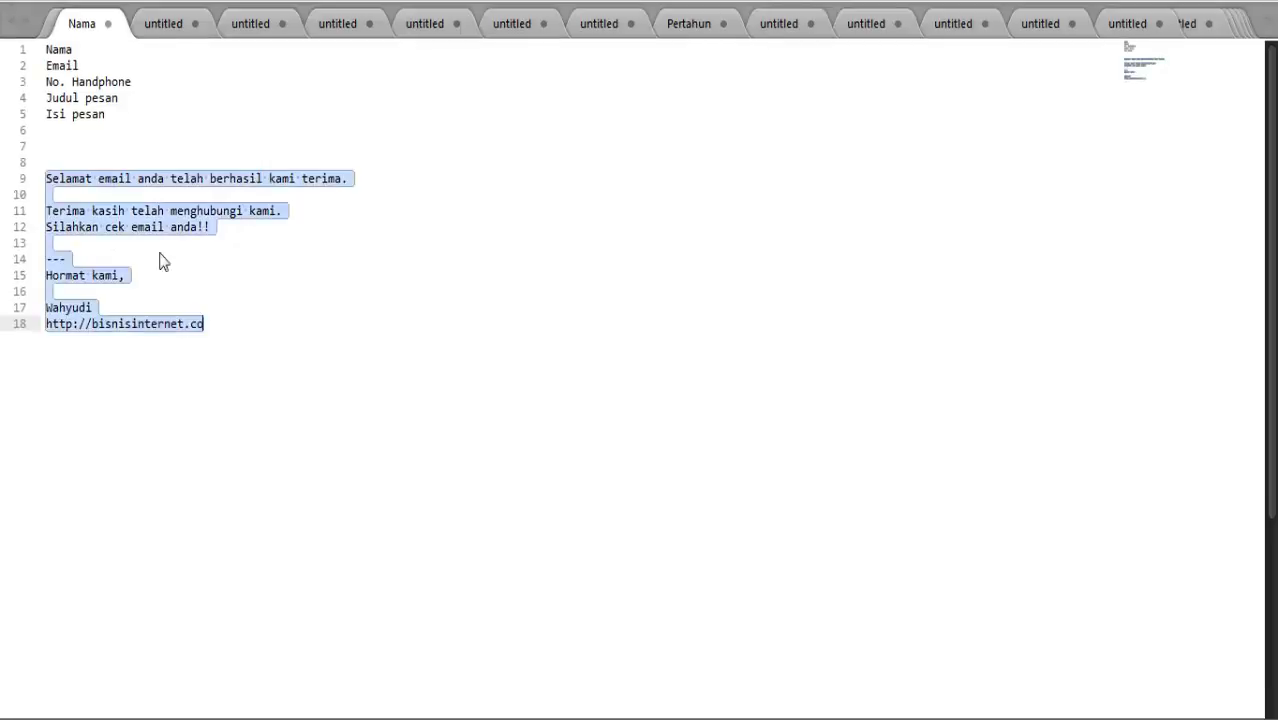
right_click(130, 213)
left_click(175, 259)
left_click(445, 305)
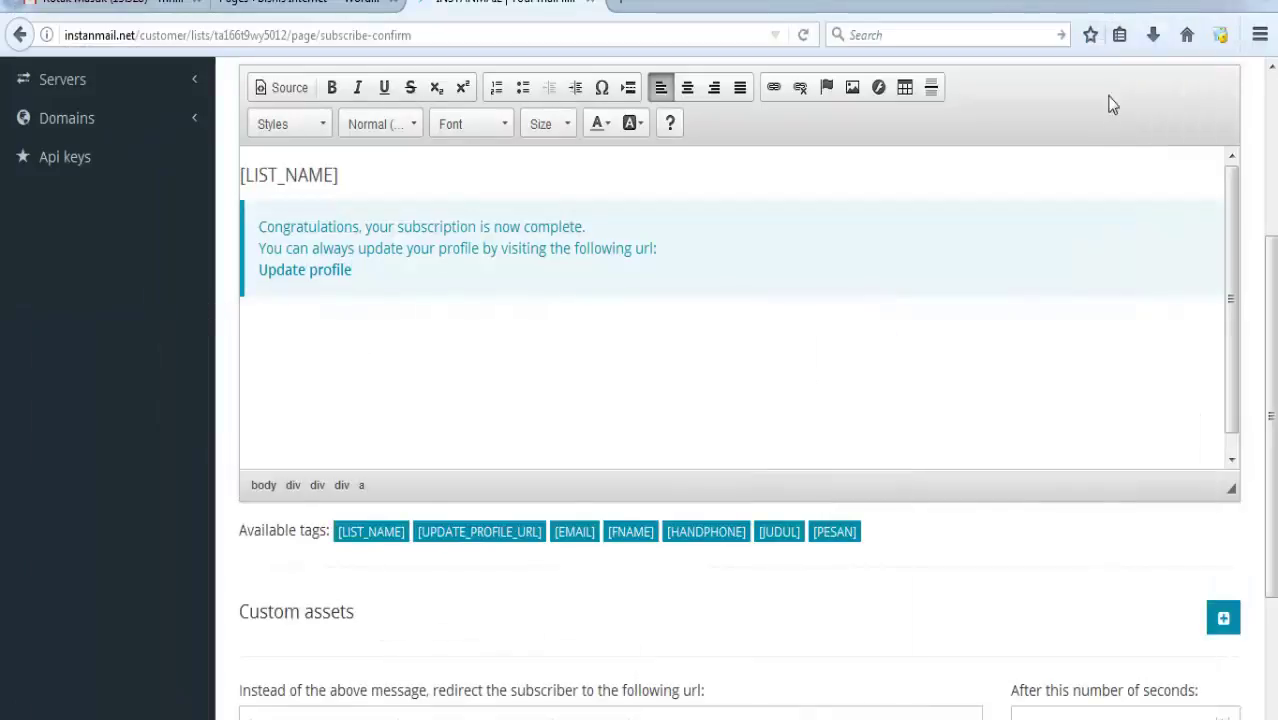
Replace the default confirmation message with the pasted Indonesian thank-you text.
scroll(1273, 275, "up", 3)
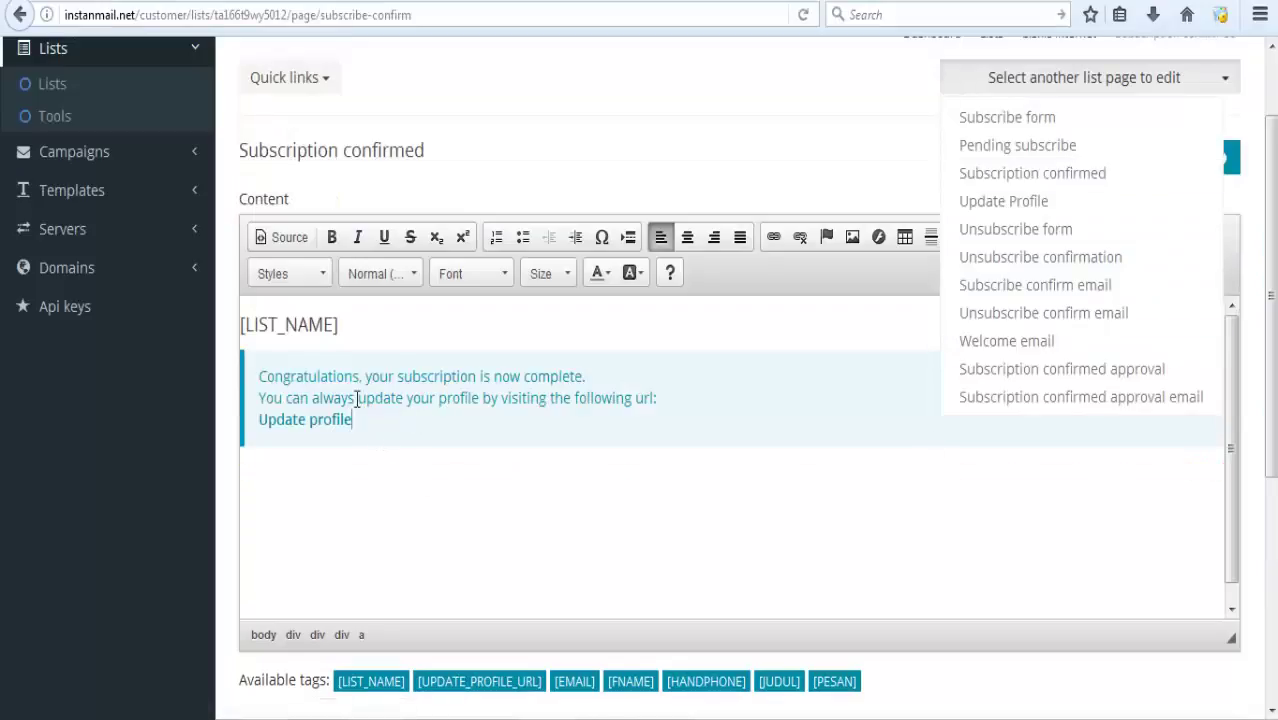
left_click_drag(353, 420, 246, 376)
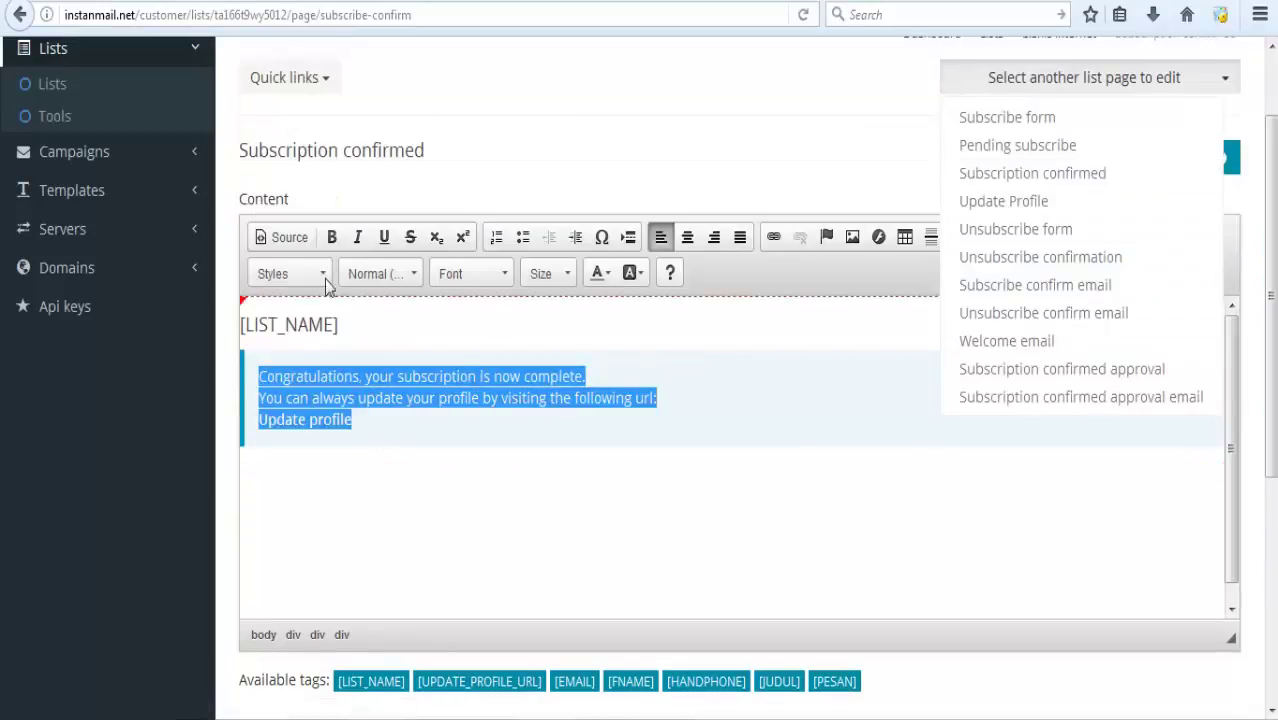
left_click(296, 246)
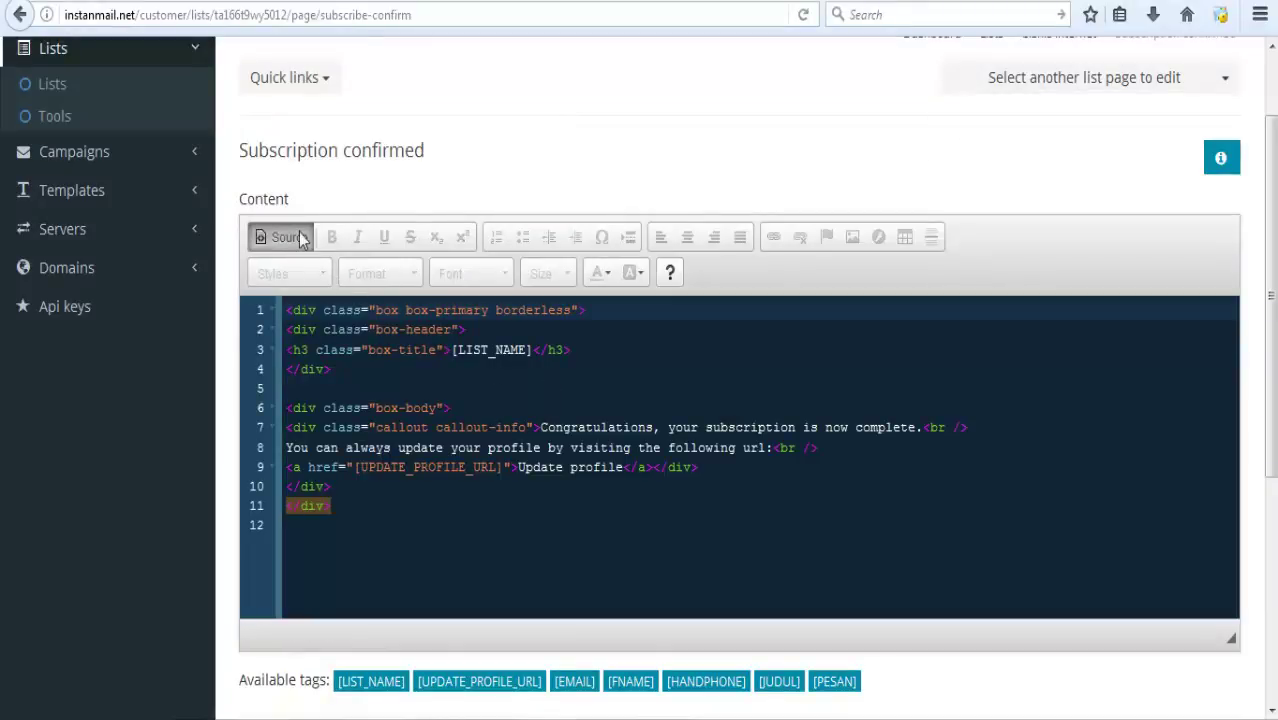
left_click(300, 240)
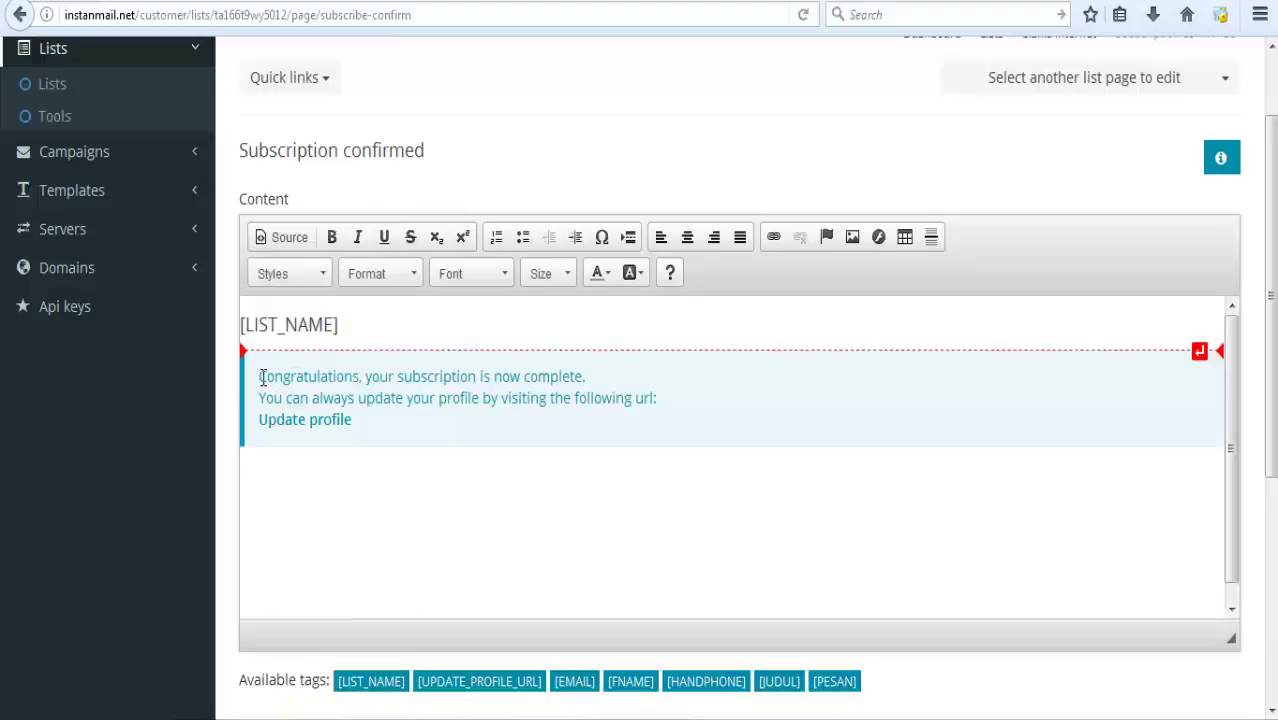
left_click_drag(261, 378, 391, 417)
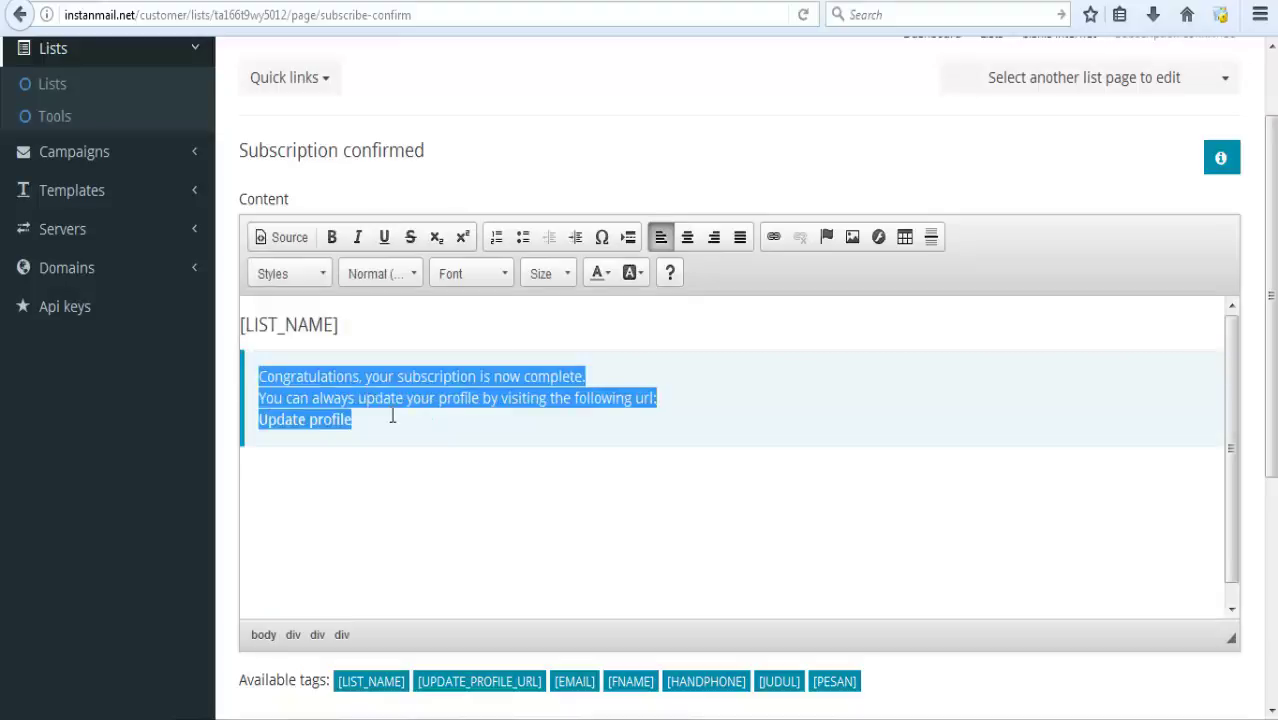
key("BackSpace")
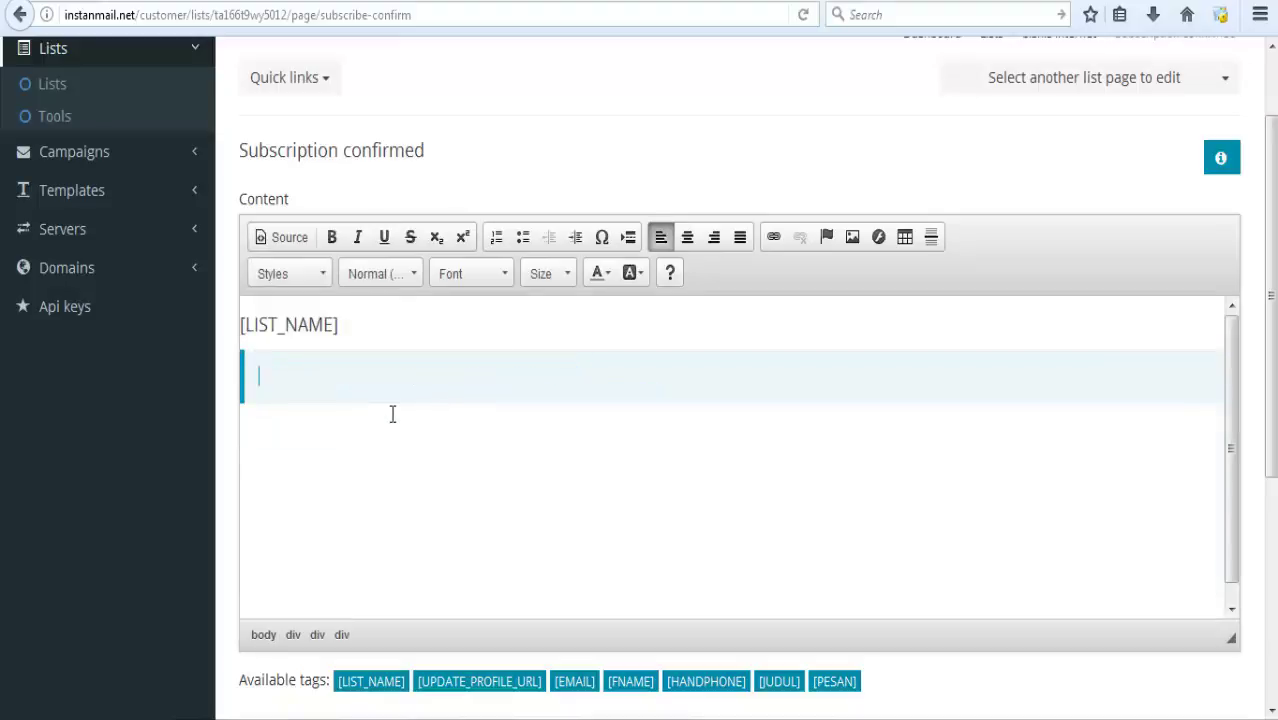
key("ctrl+v")
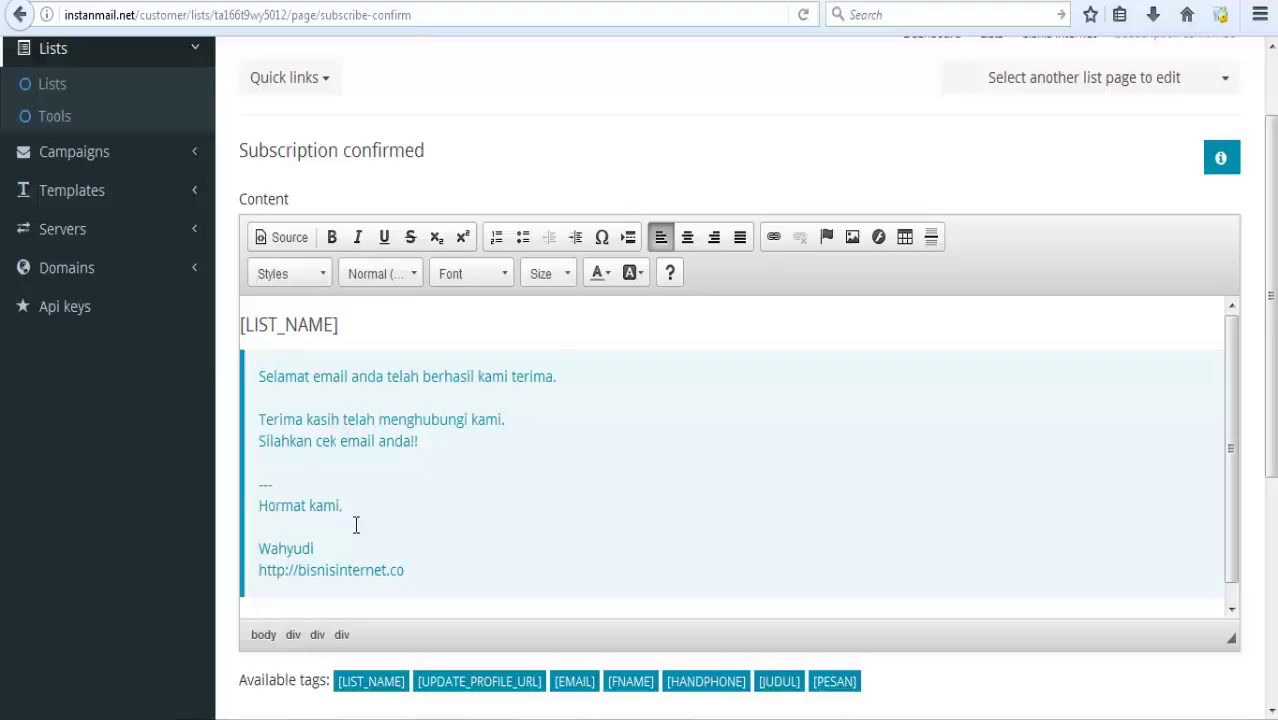
Set the whole pasted message's text colour to black.
left_click_drag(427, 577, 249, 378)
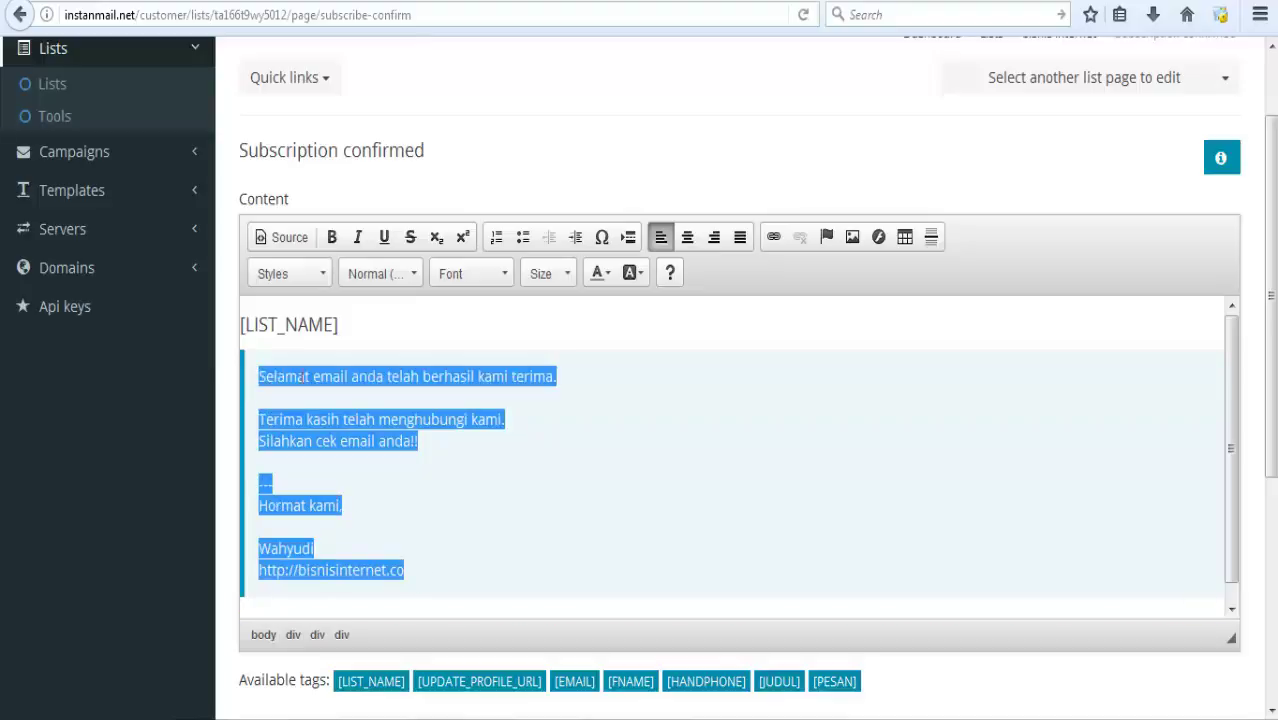
left_click(601, 274)
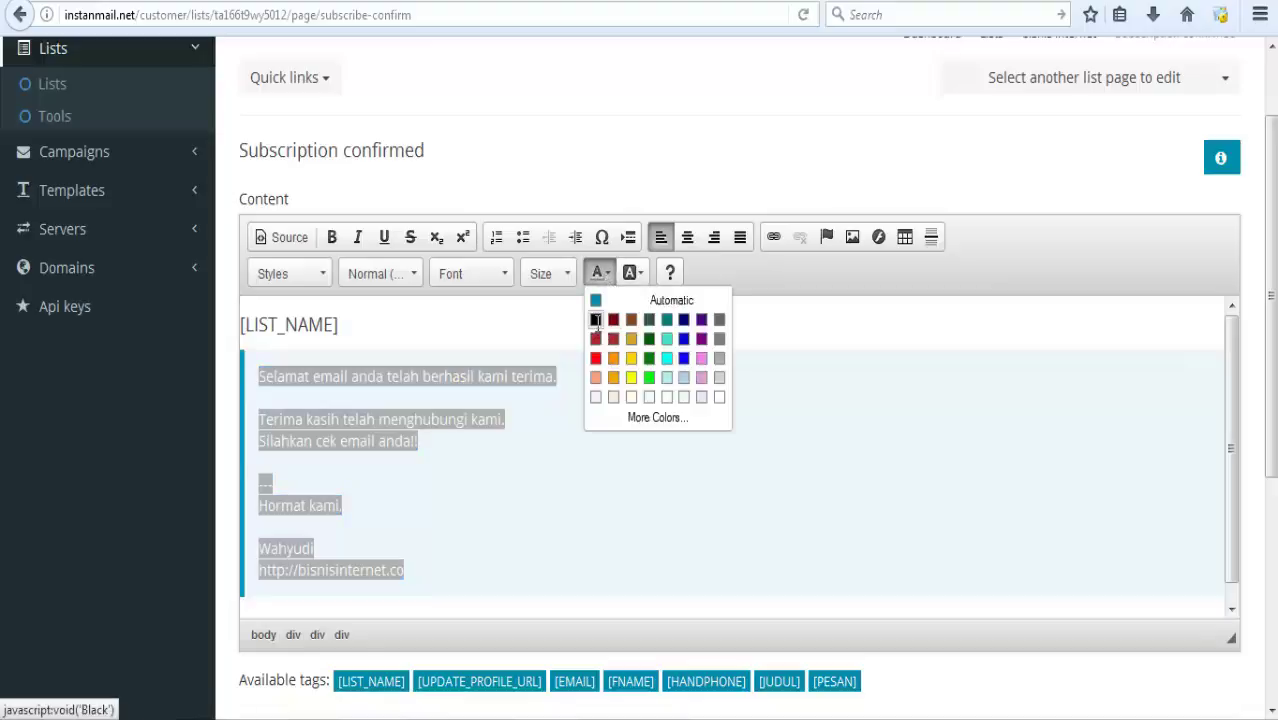
left_click(596, 320)
left_click(525, 485)
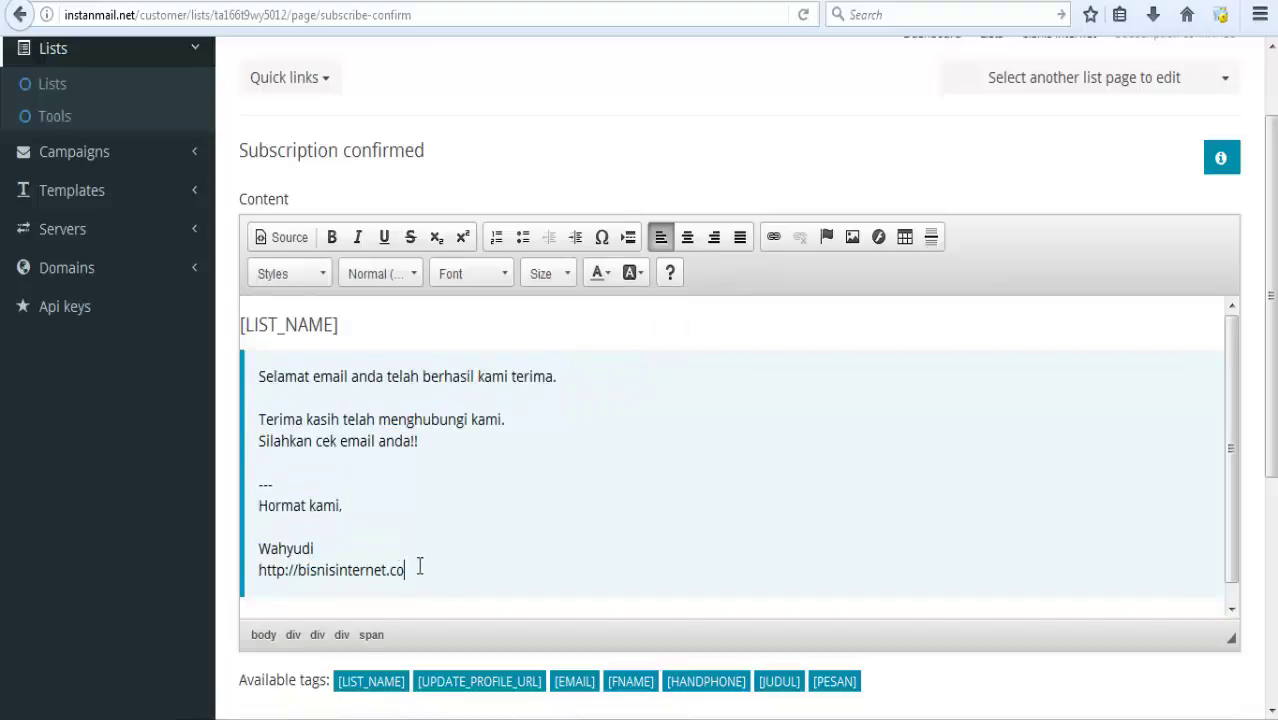
left_click_drag(417, 563, 340, 580)
left_click(299, 570)
type("www.")
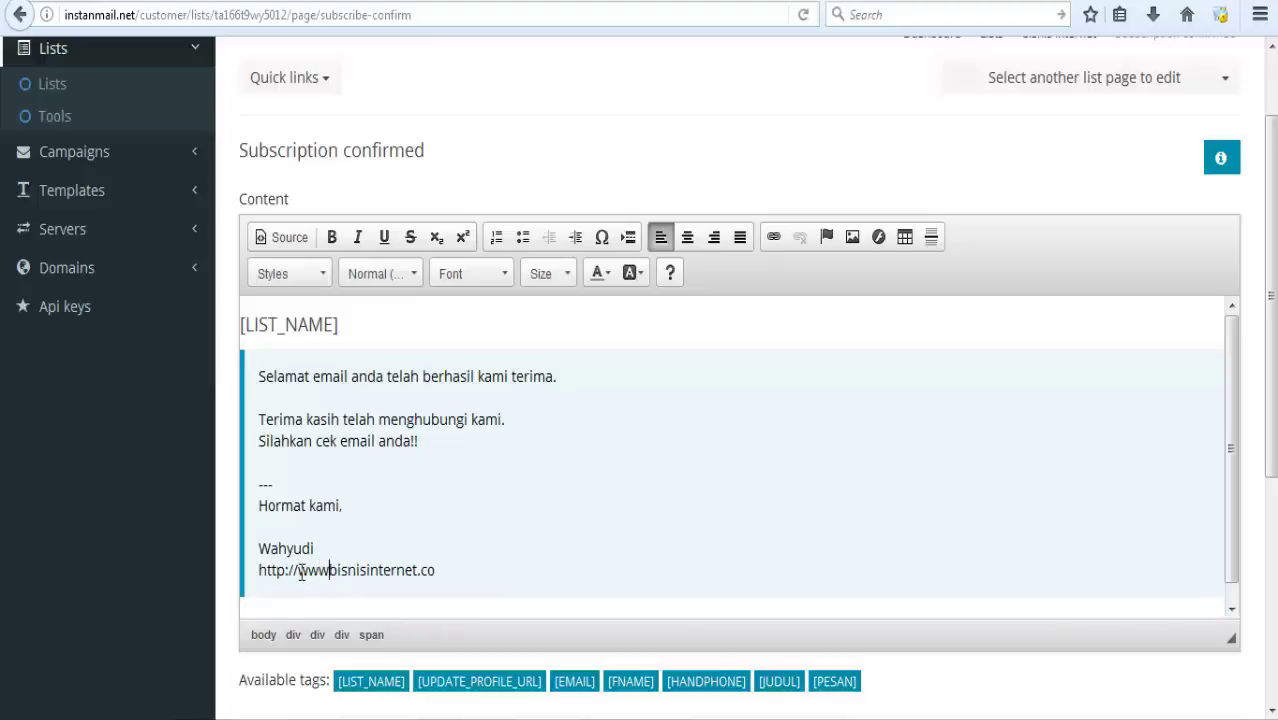
left_click_drag(438, 570, 262, 568)
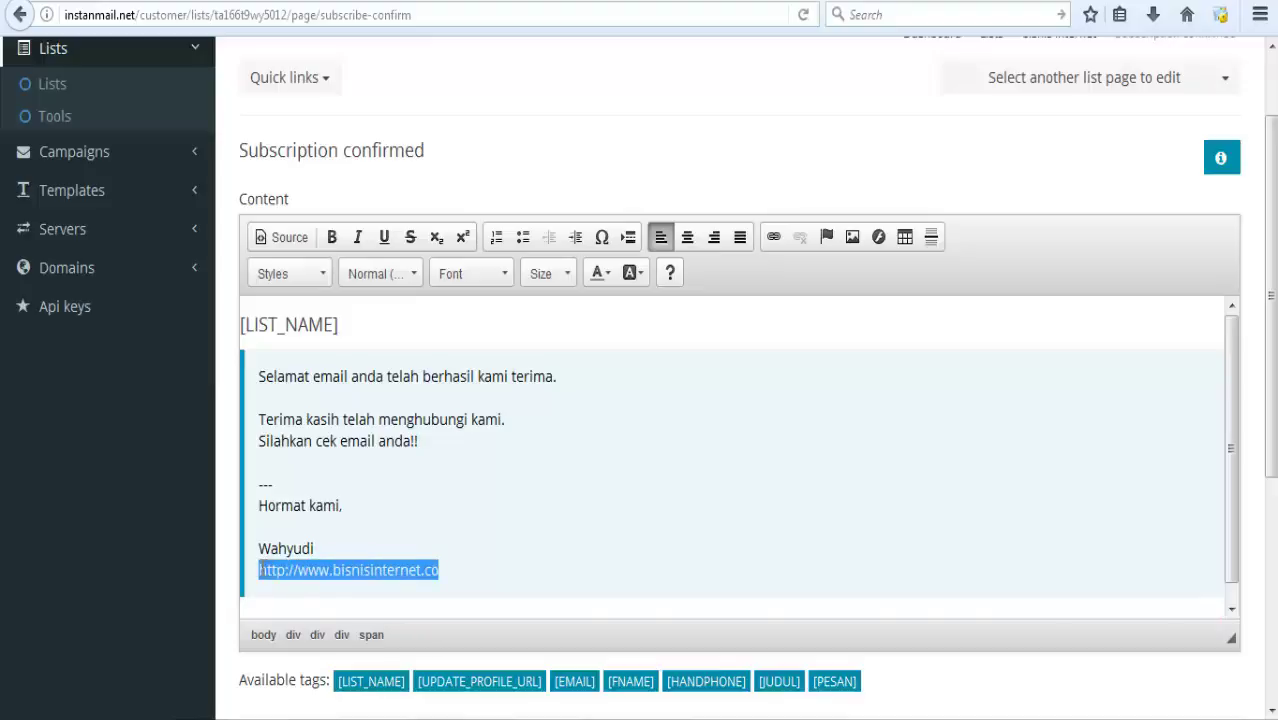
right_click(333, 571)
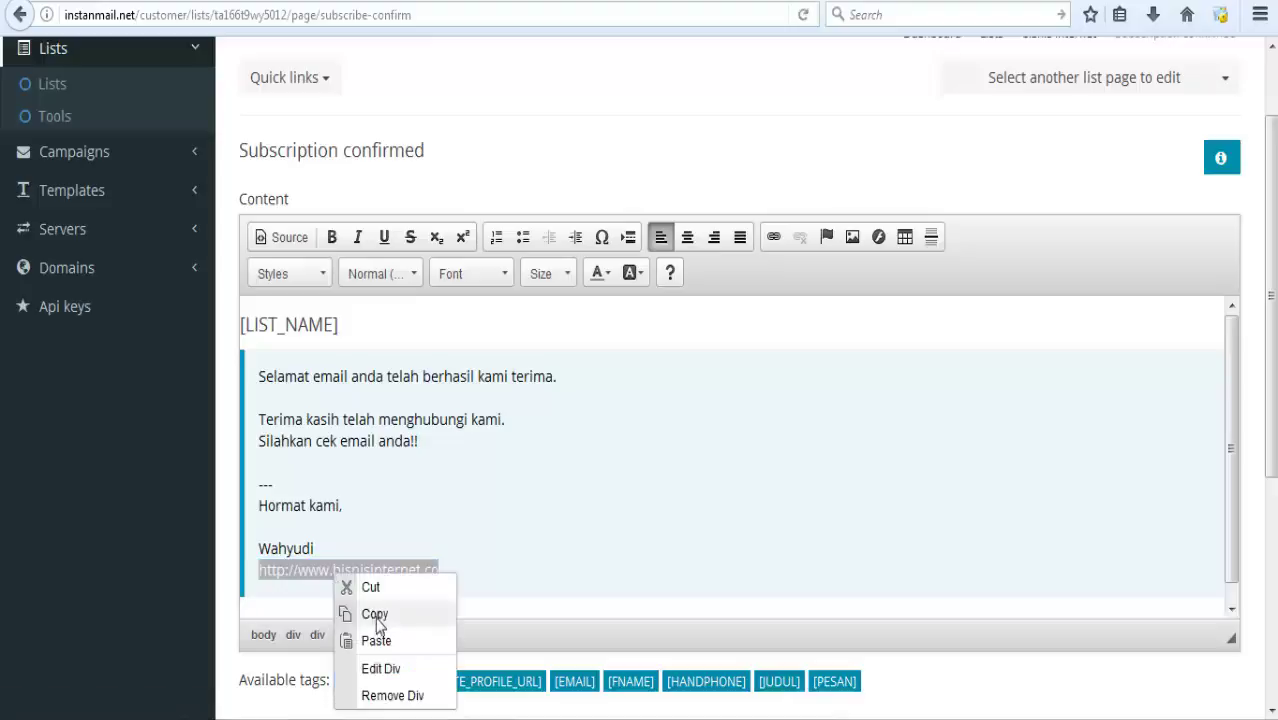
left_click(375, 614)
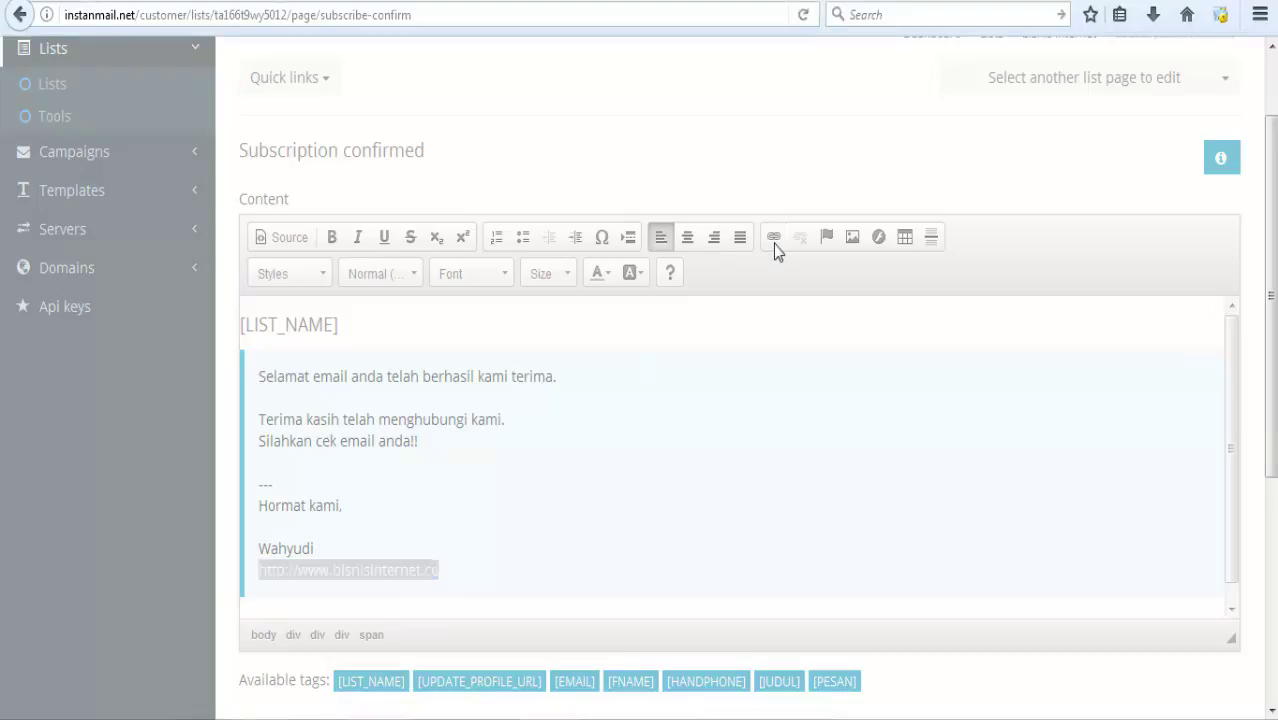
left_click(773, 237)
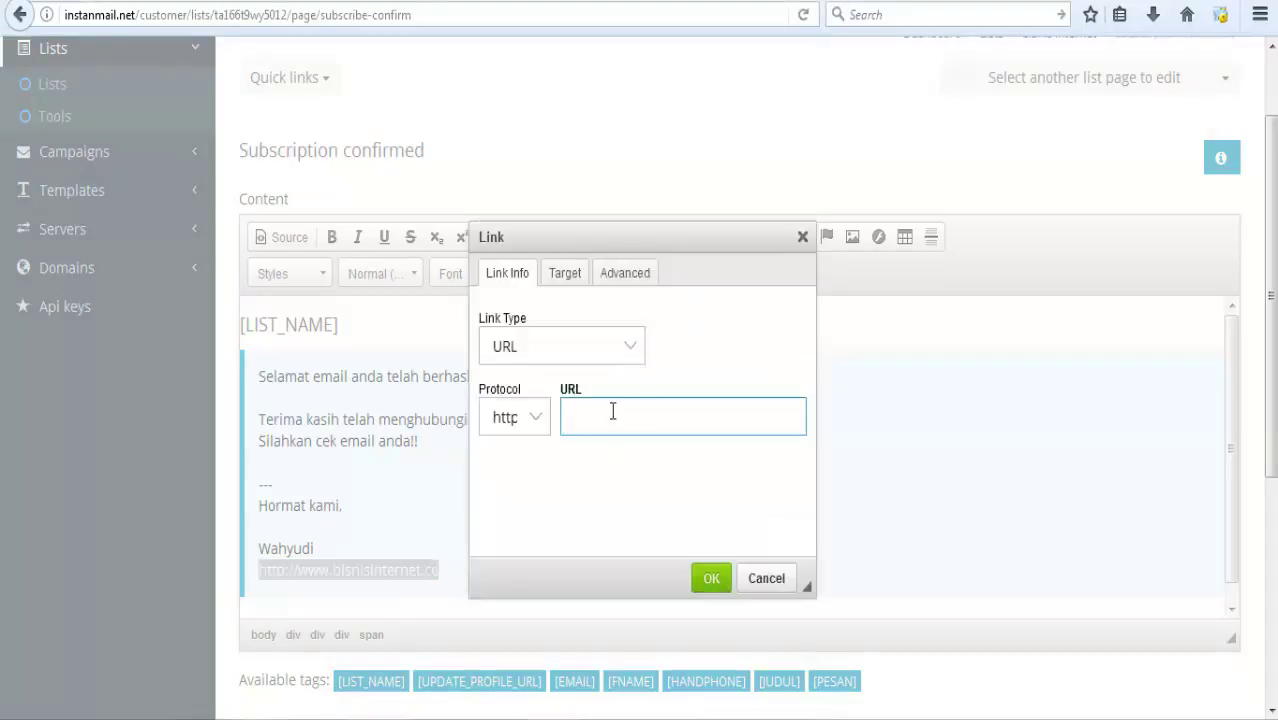
key("ctrl+v")
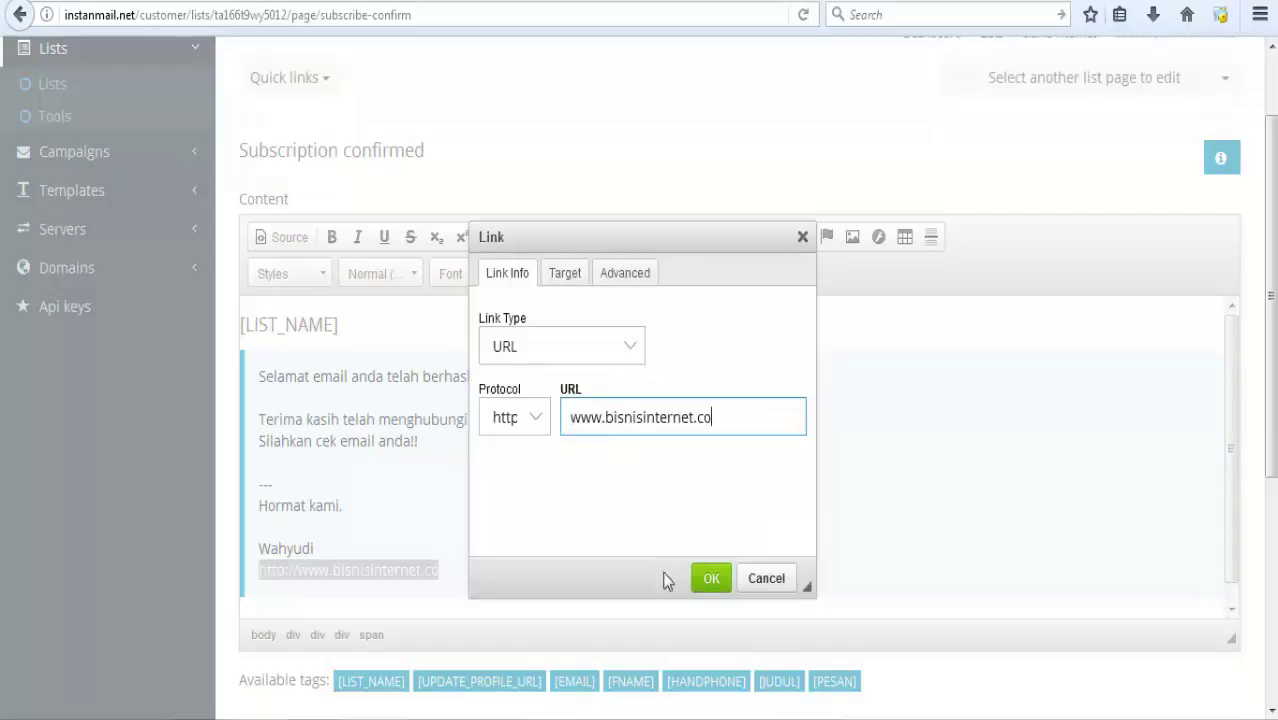
left_click(711, 578)
left_click(485, 546)
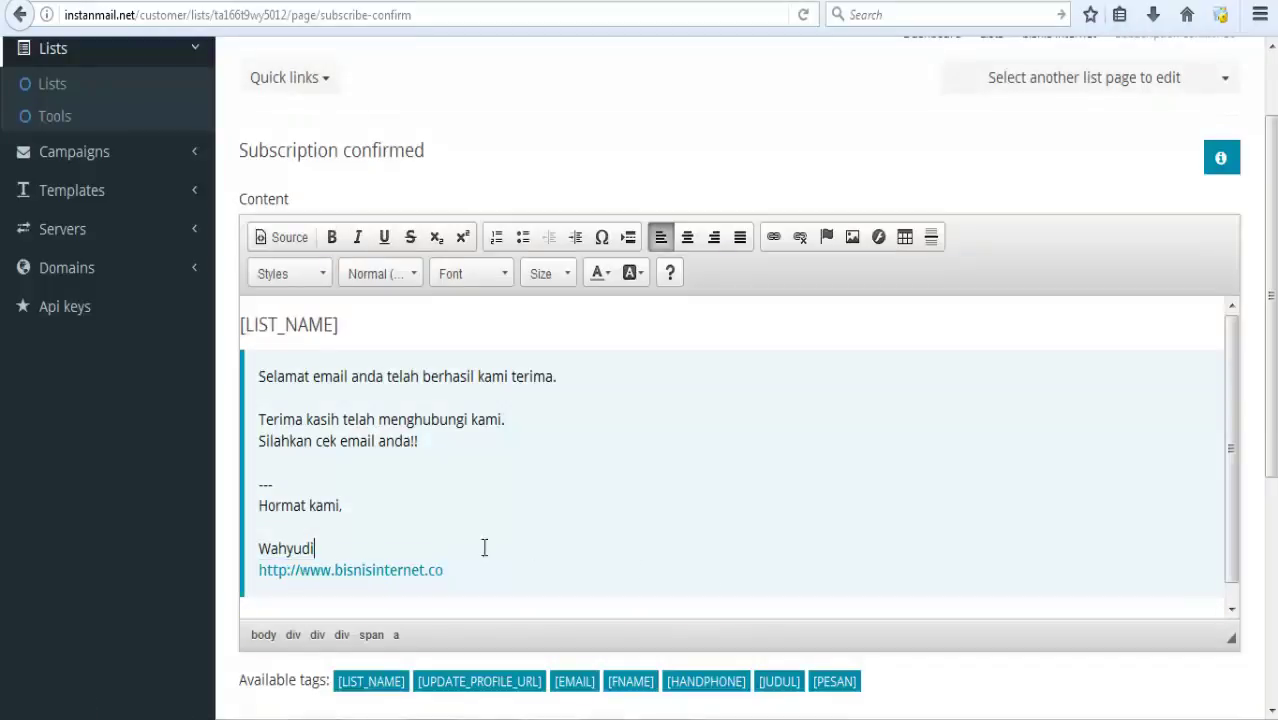
left_click_drag(328, 546, 250, 548)
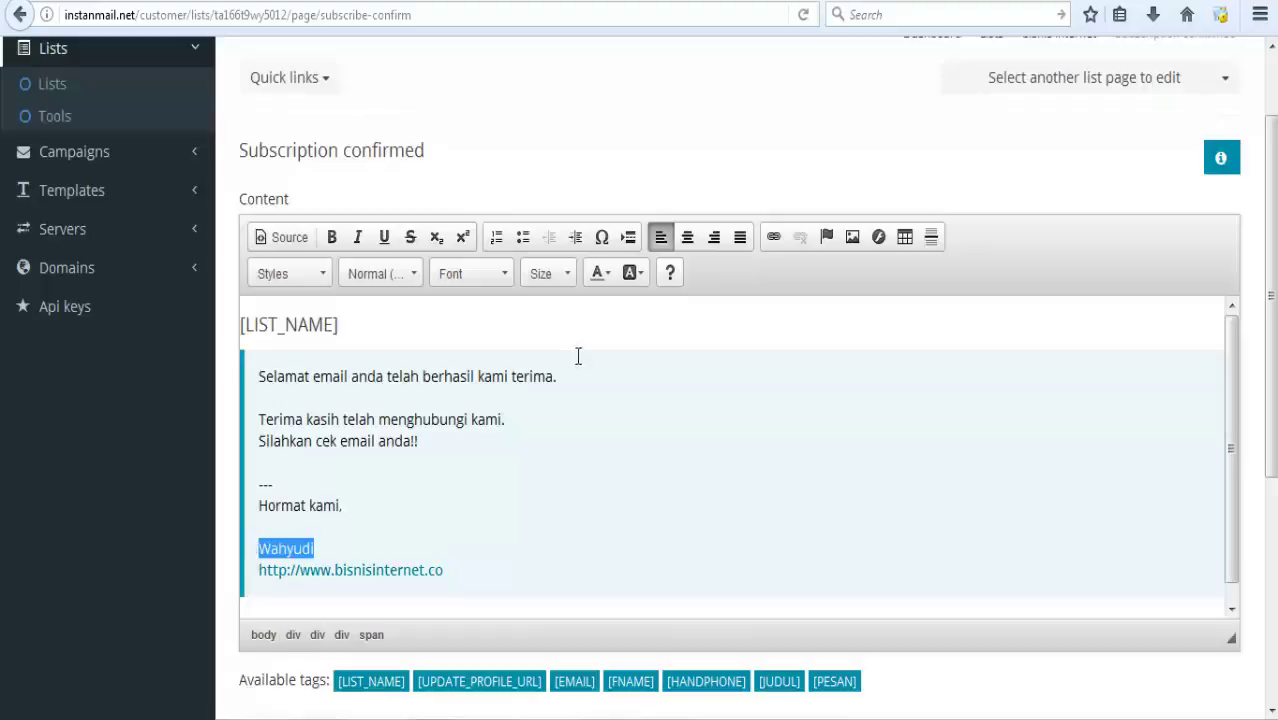
left_click(332, 240)
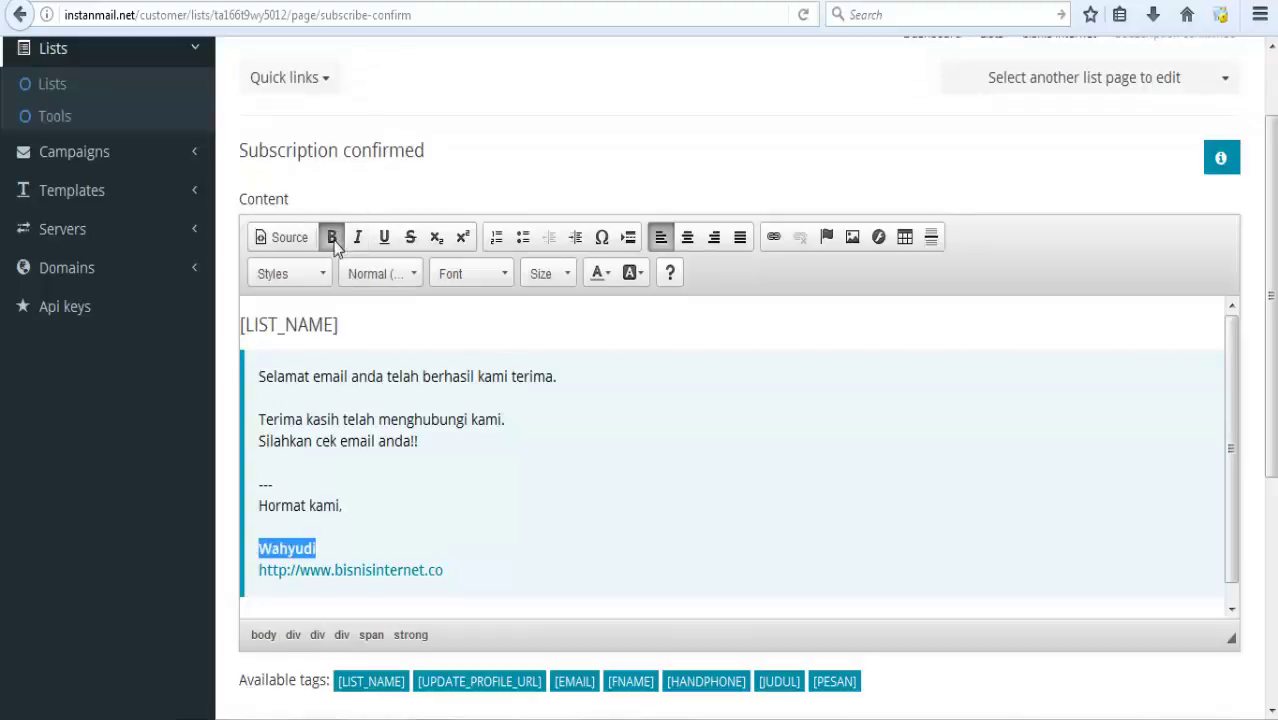
Add a blank line above the signature dashes and save the Subscription confirmed page.
left_click(510, 461)
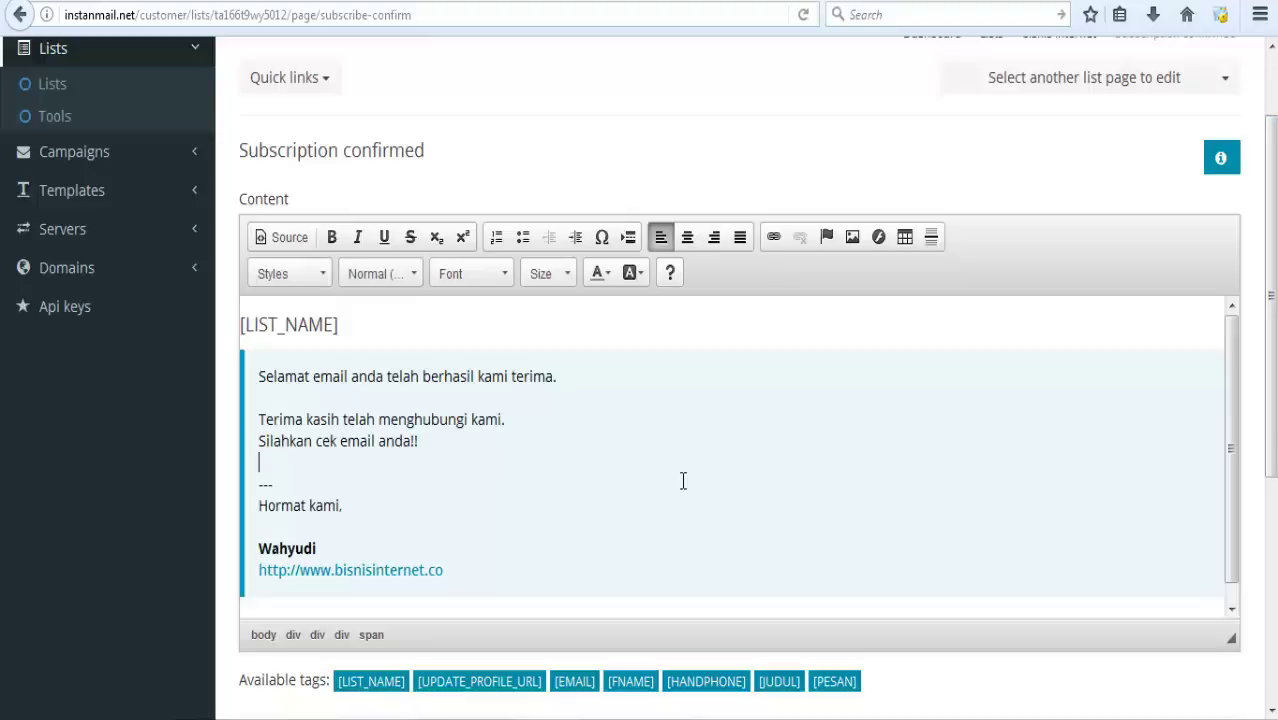
key("Return")
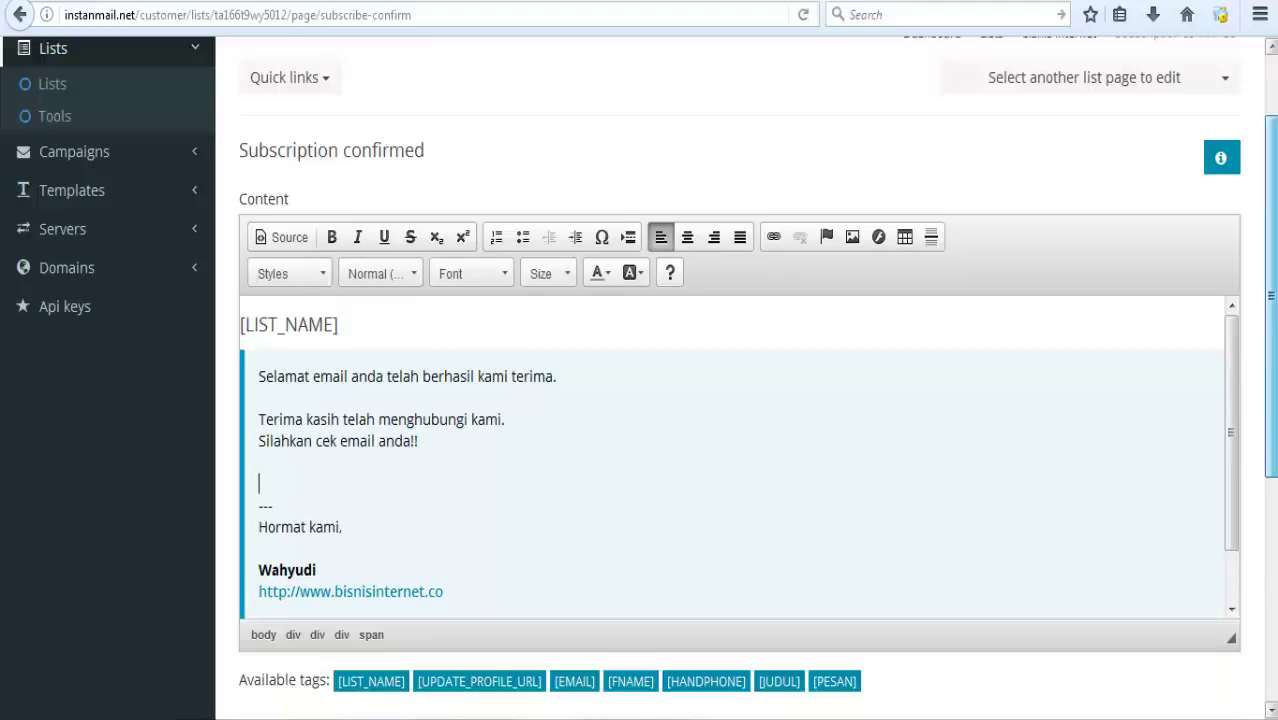
scroll(1262, 355, "down", 3)
left_click(1201, 606)
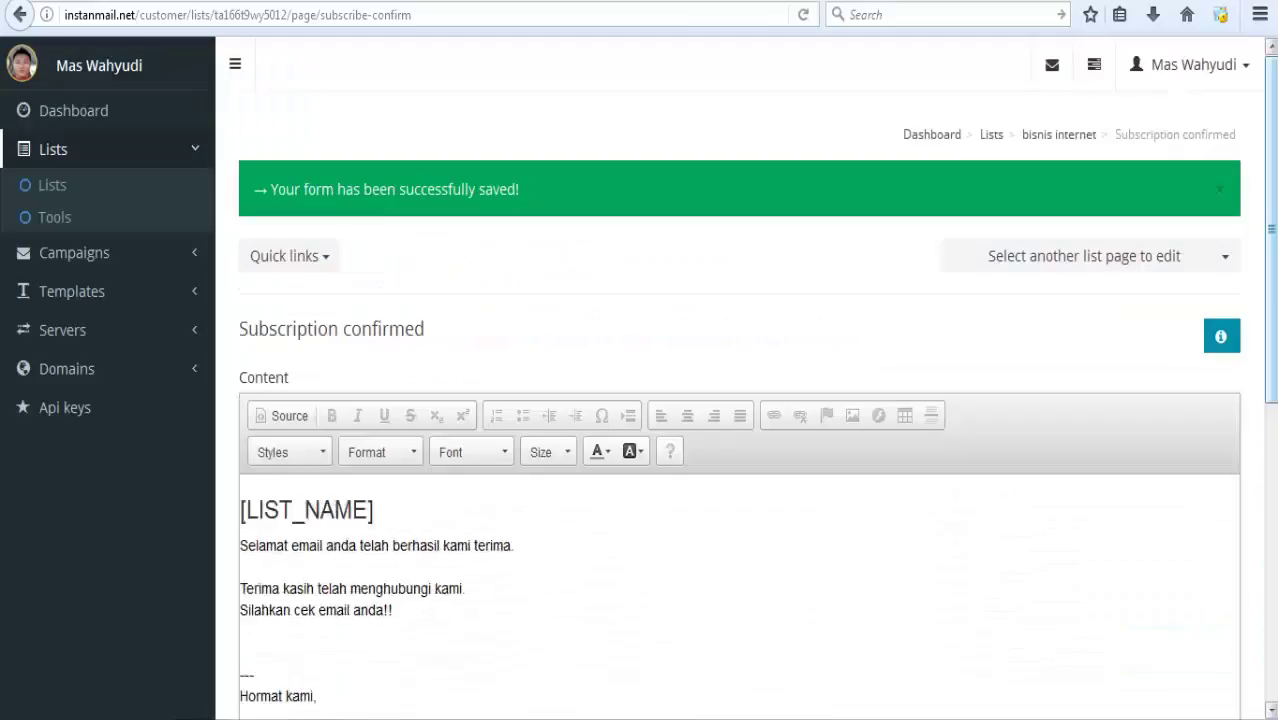
Open campaign creation, then copy the entire HTML source of new_page_2.htm in FrontPage.
scroll(435, 218, "down", 1)
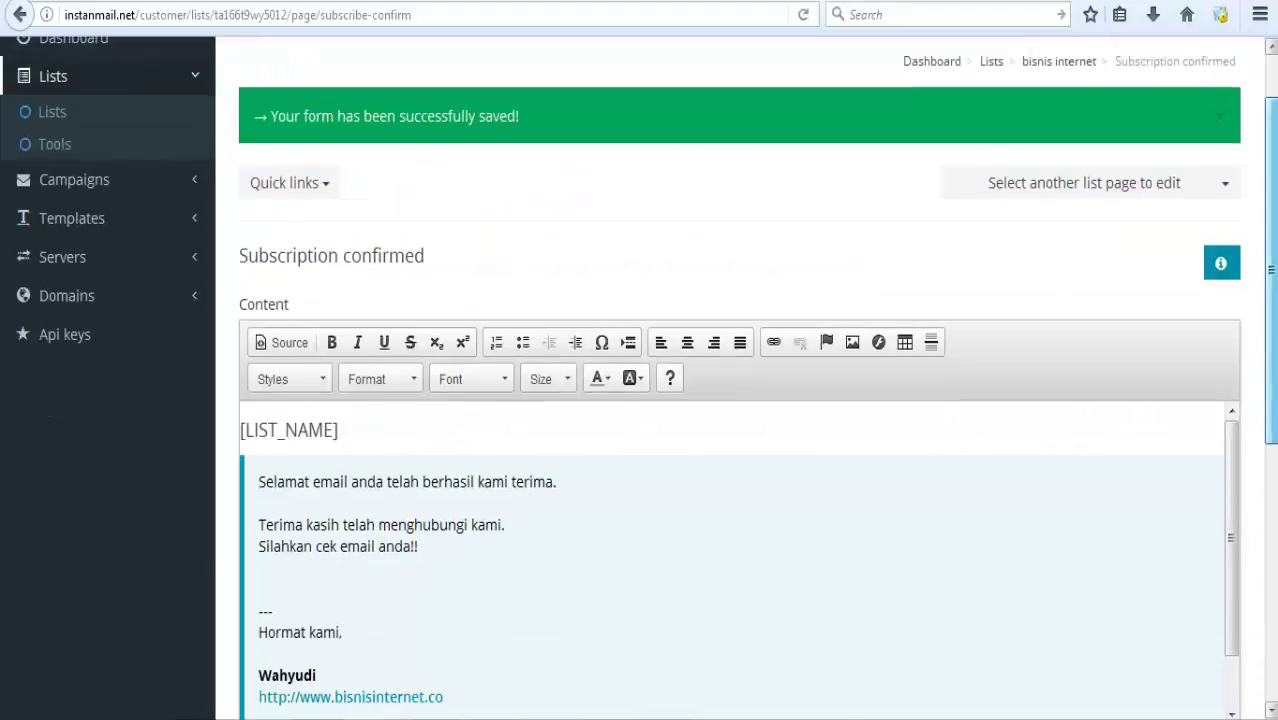
left_click(86, 187)
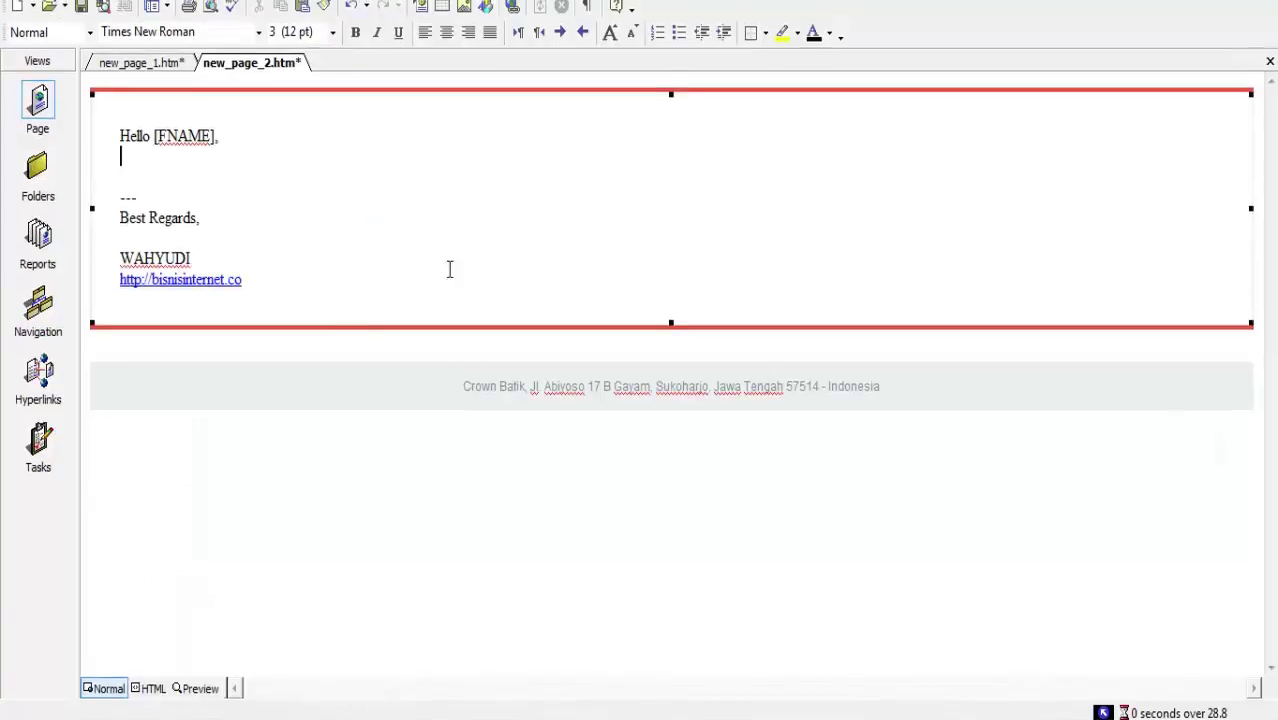
left_click(152, 689)
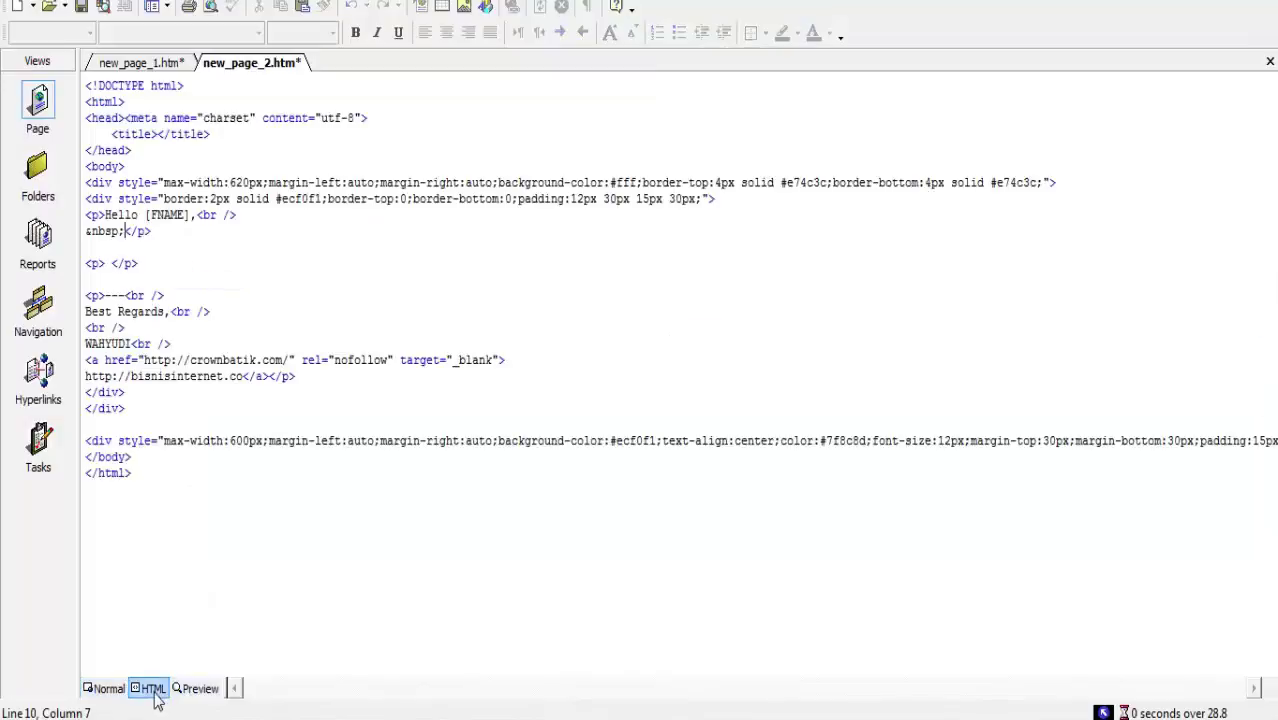
key("ctrl+a")
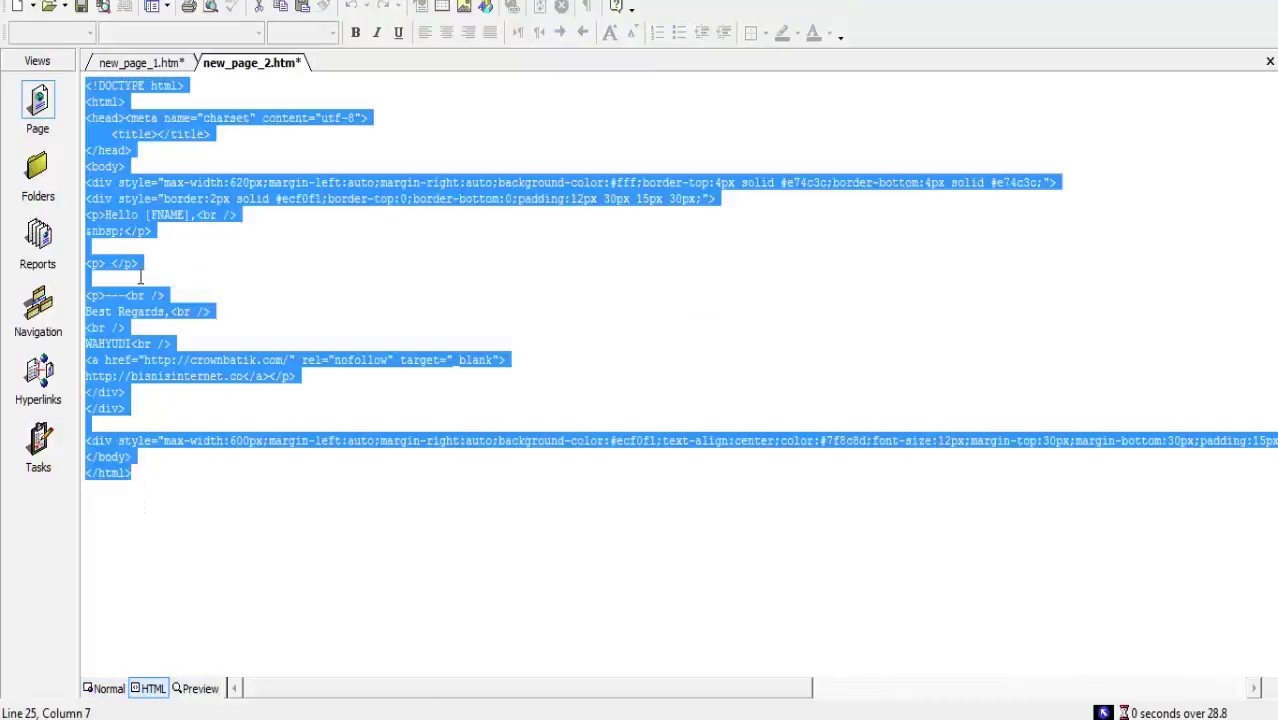
right_click(138, 218)
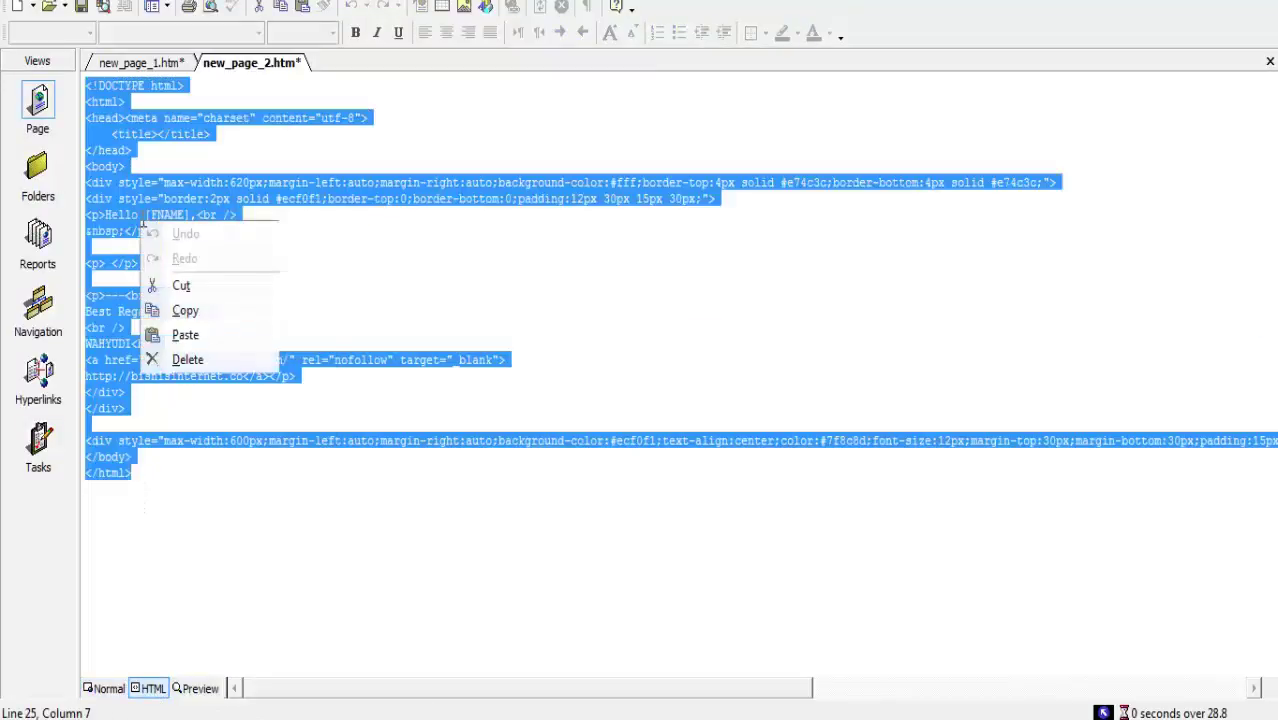
left_click(211, 317)
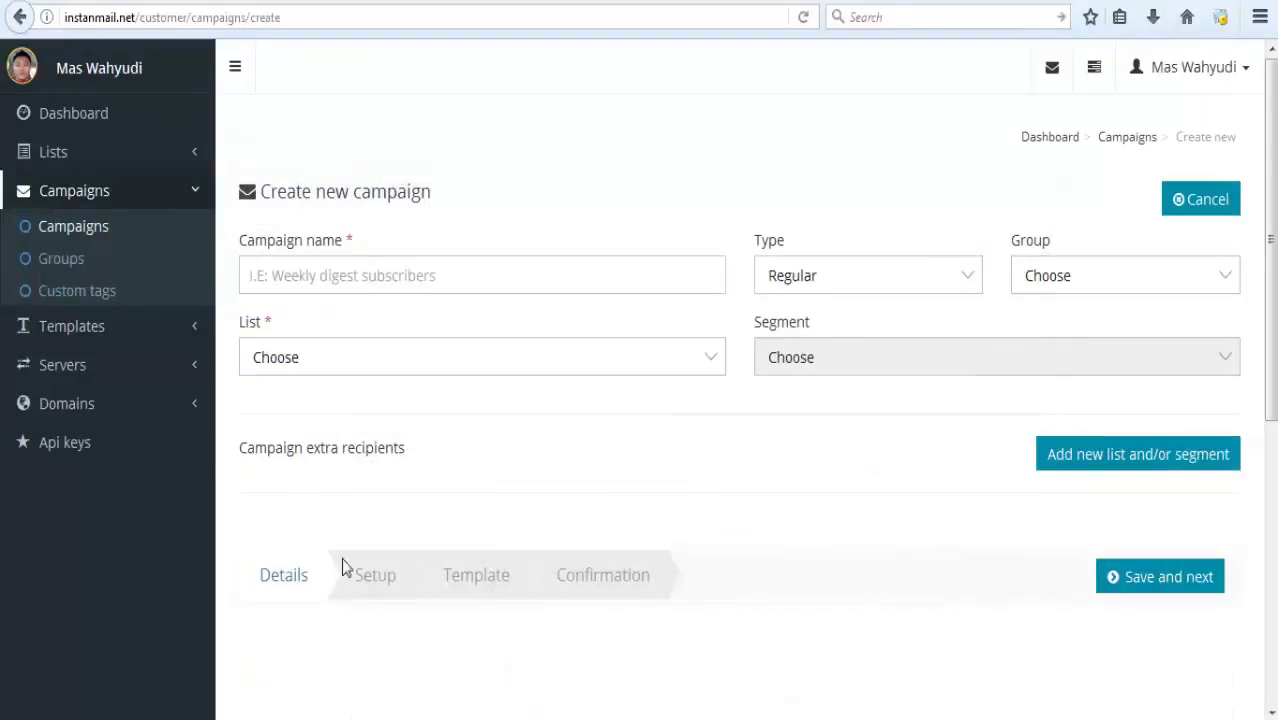
Start a new email template under My templates and name it 'new template'.
left_click(117, 342)
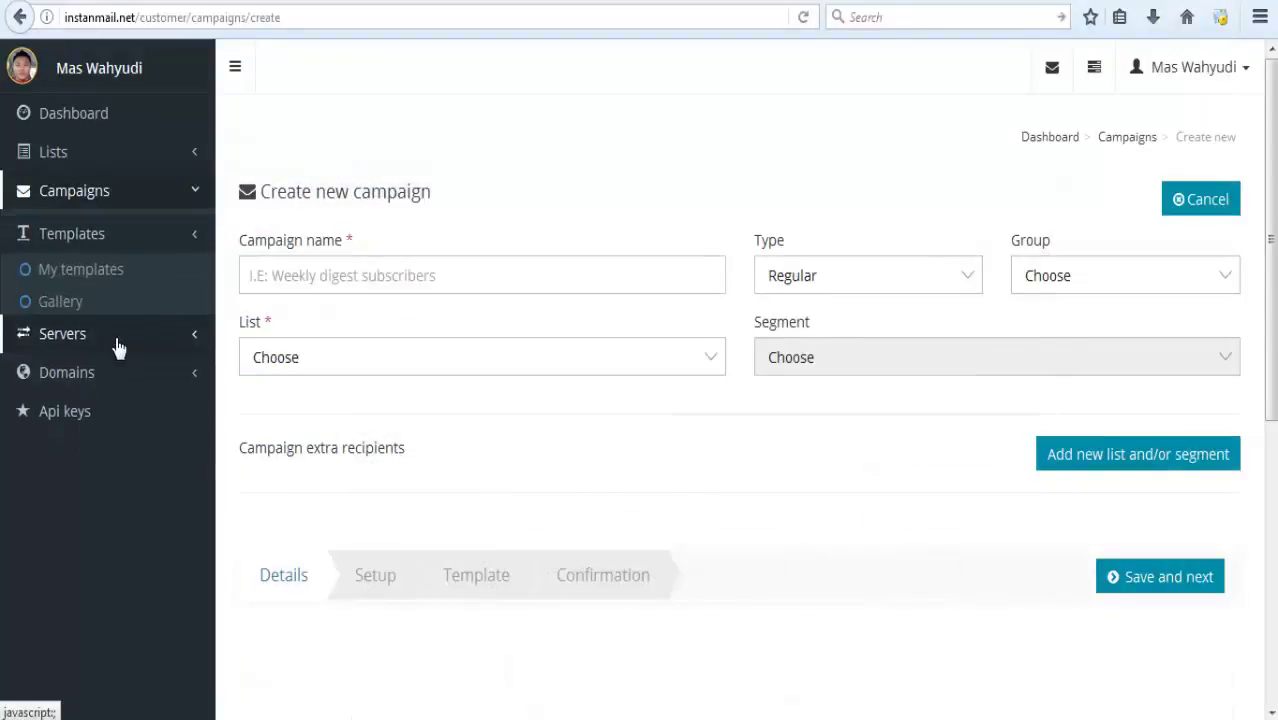
left_click(104, 277)
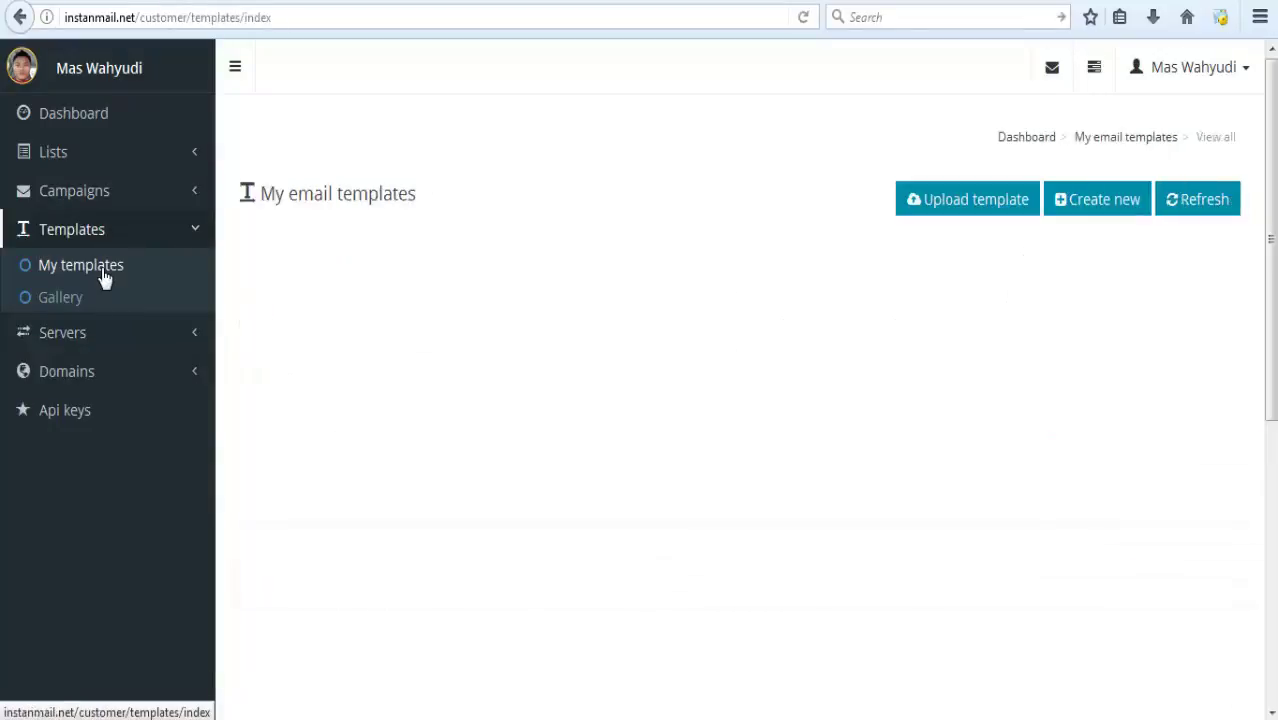
left_click(1089, 205)
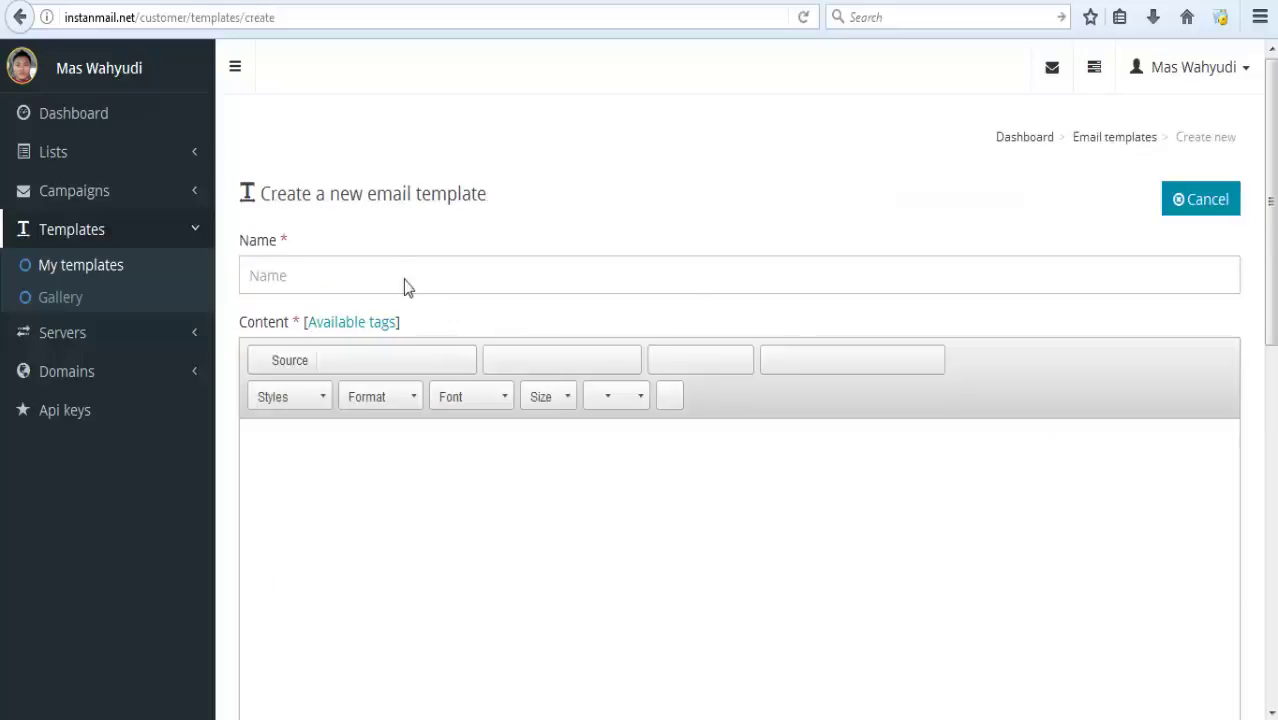
left_click(405, 280)
type("n")
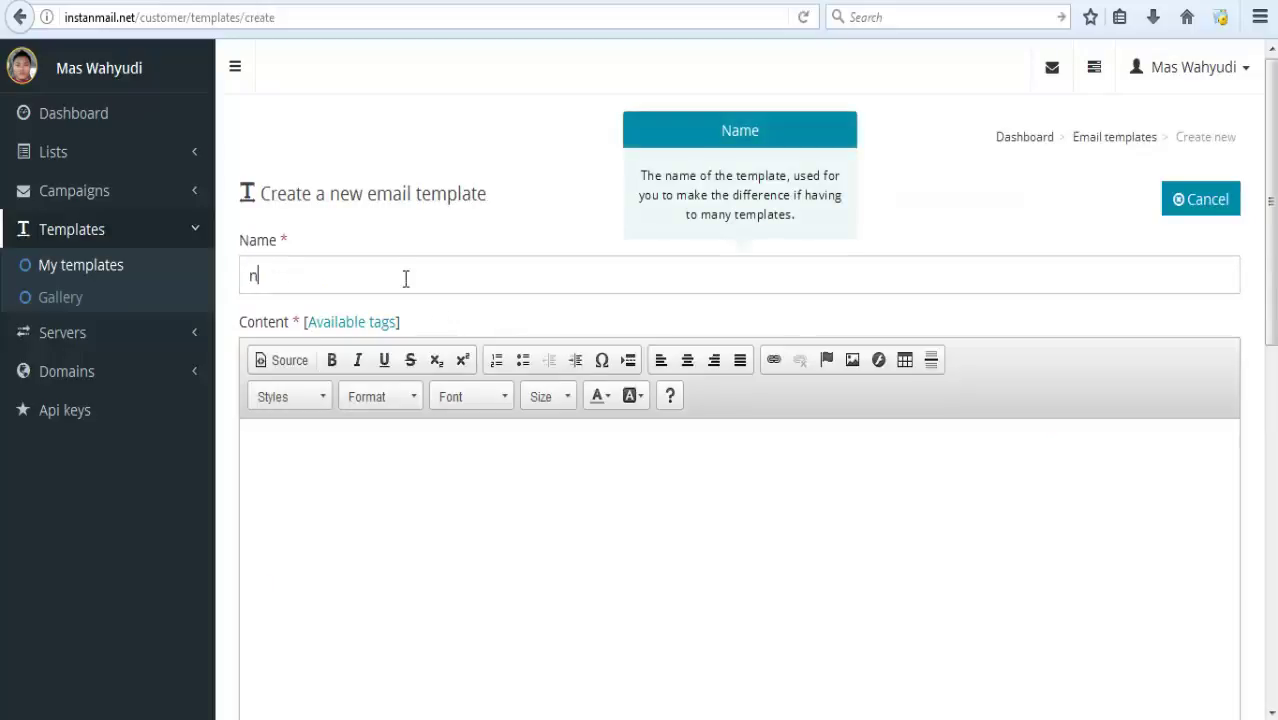
type("ew")
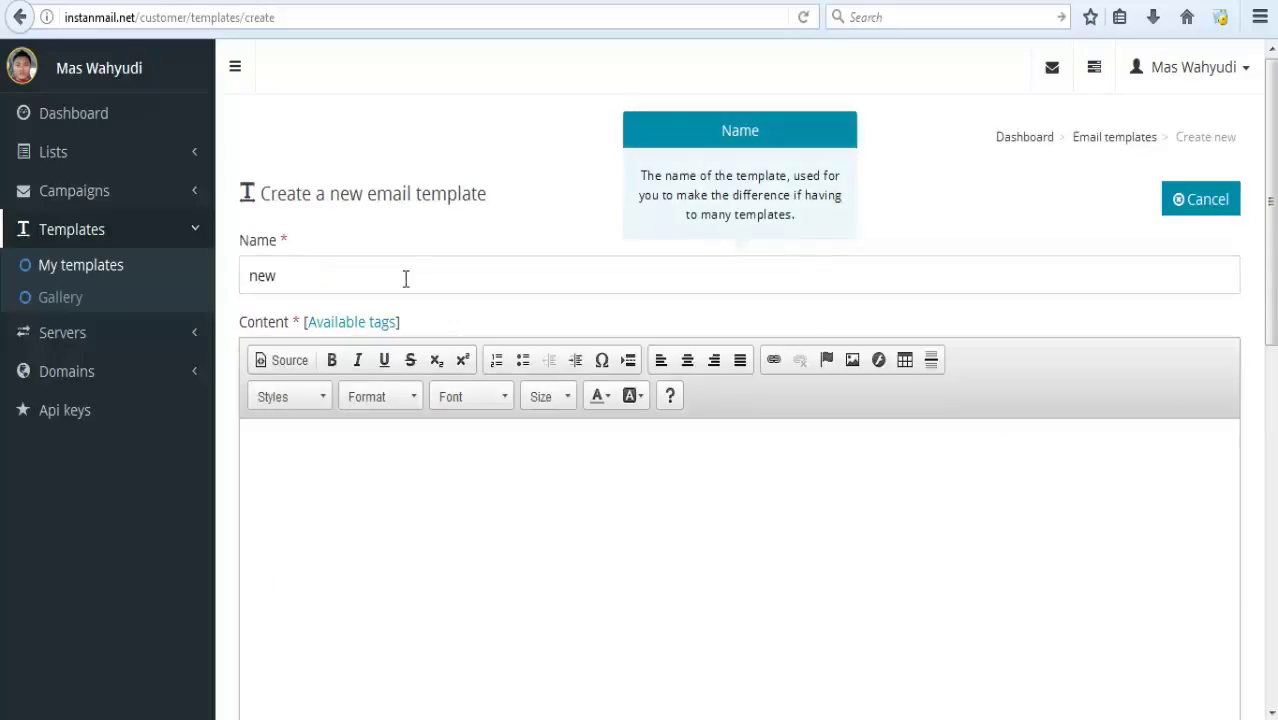
type(" template")
Replace the template's default HTML source with the copied email code and save it.
left_click(414, 470)
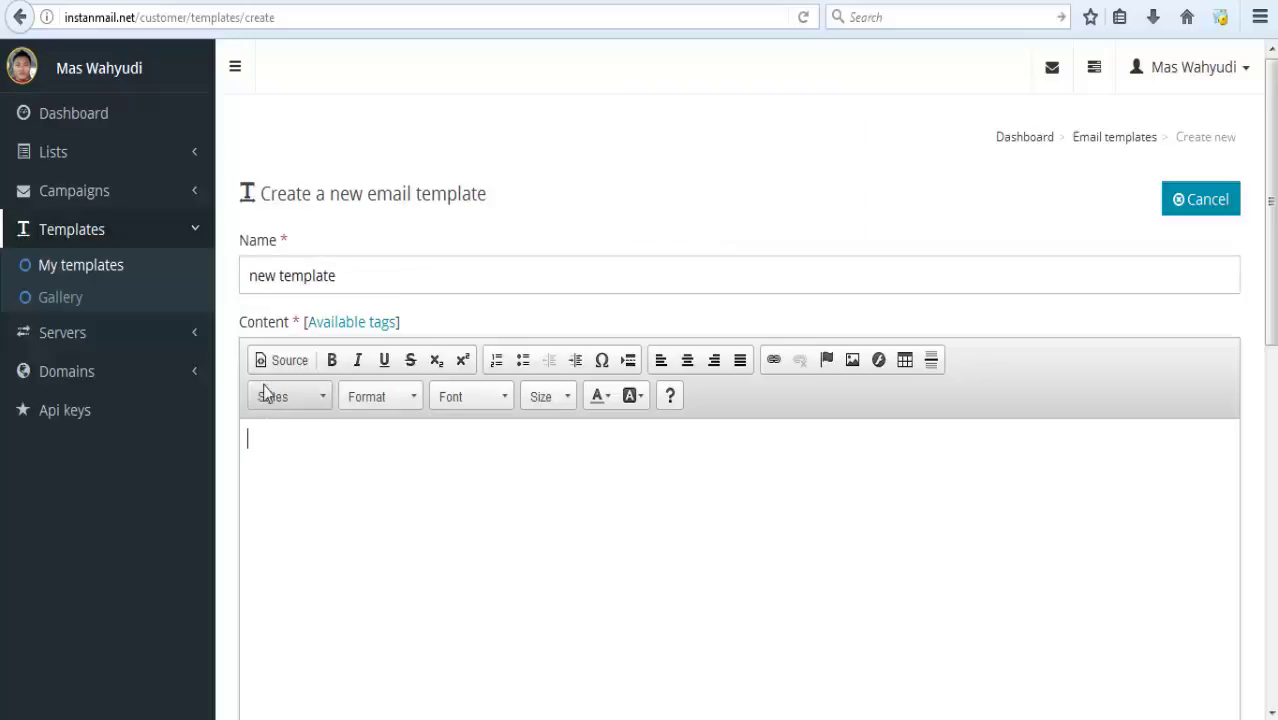
left_click(267, 368)
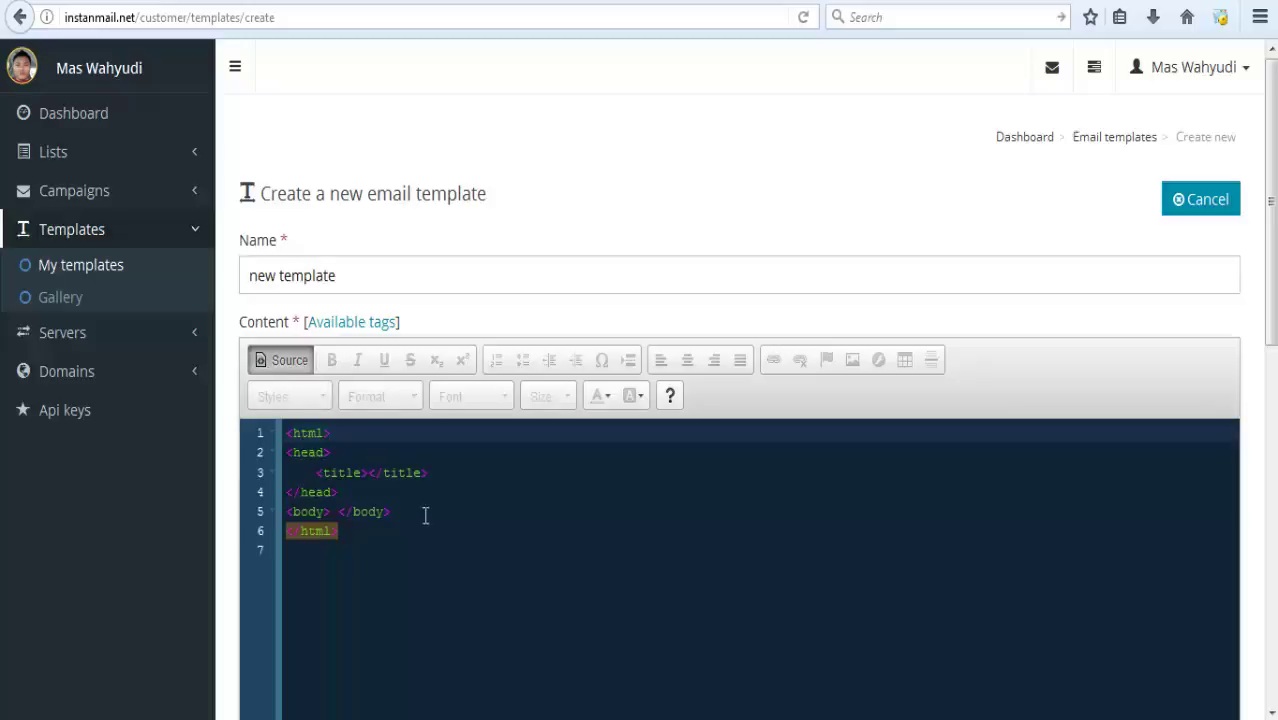
left_click(396, 537)
left_click_drag(396, 537, 263, 368)
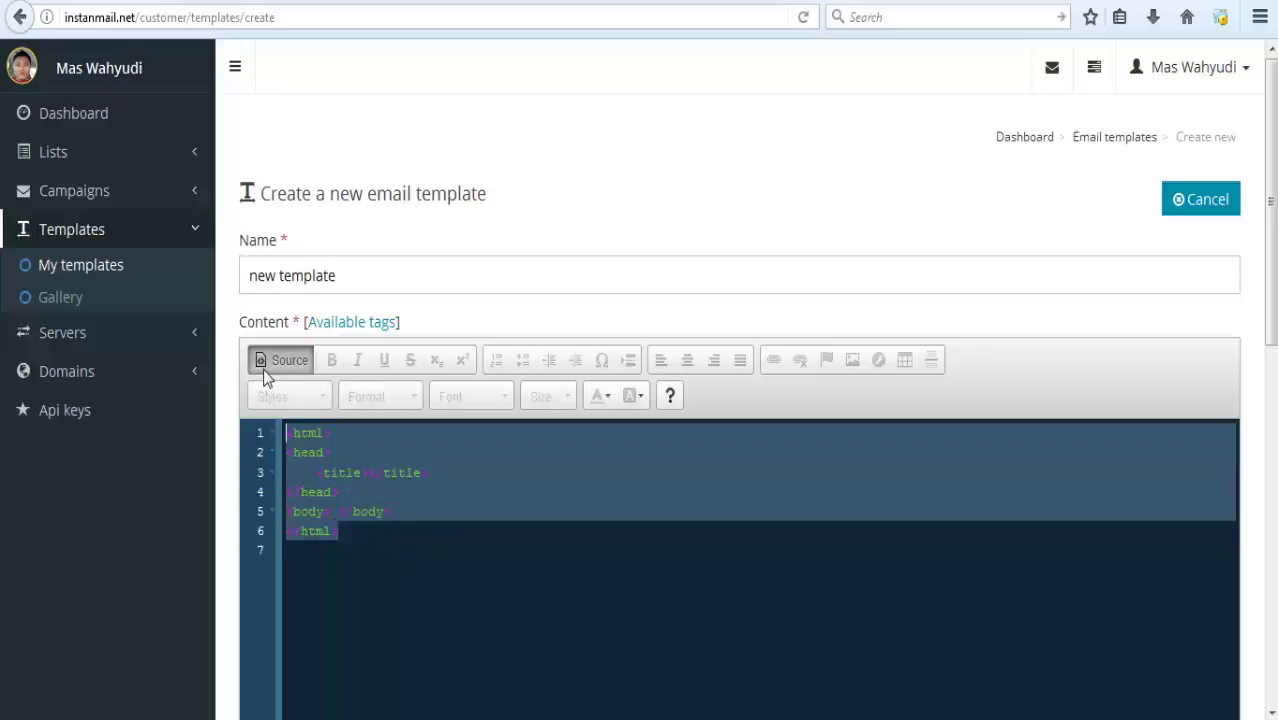
key("ctrl+v")
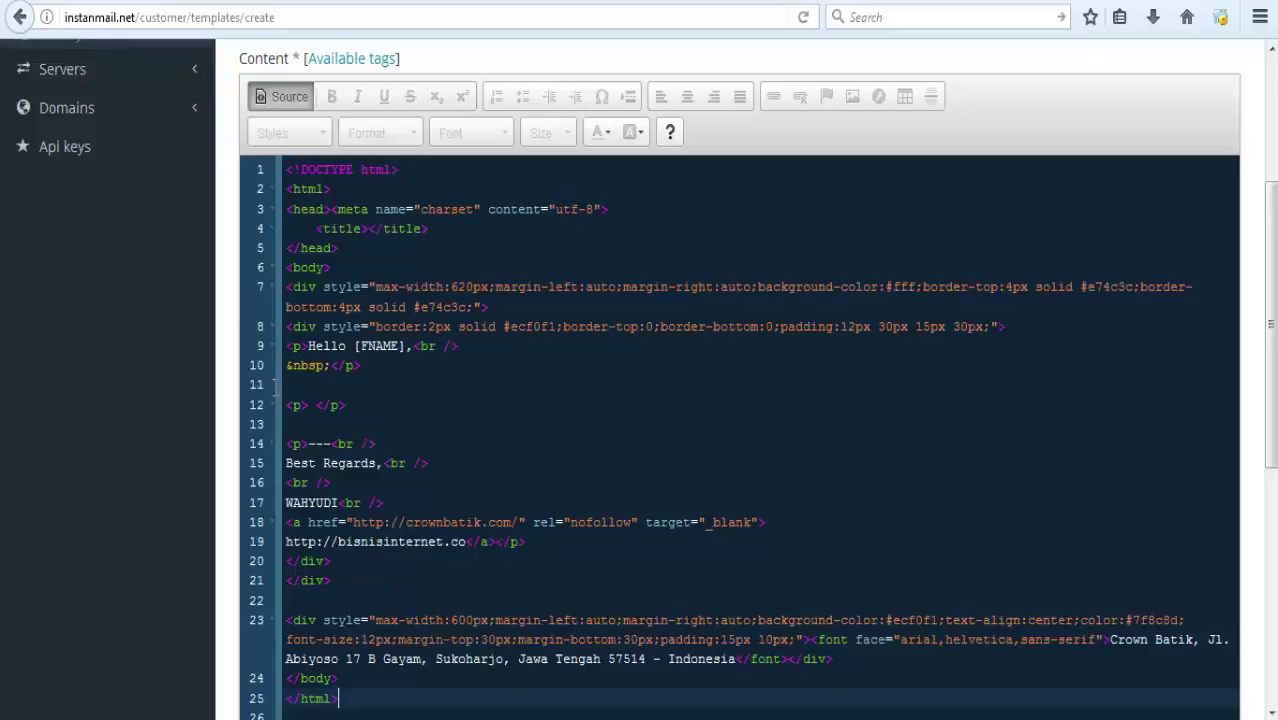
left_click(284, 96)
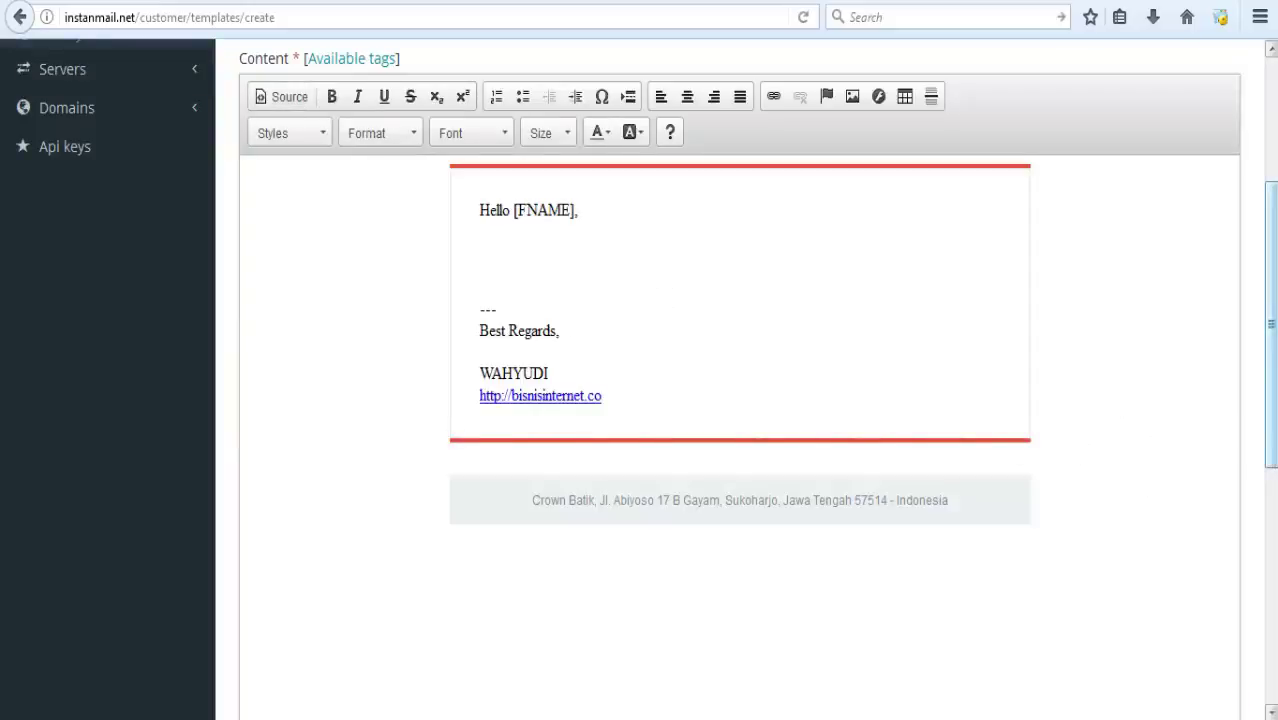
left_click_drag(1268, 440, 1268, 288)
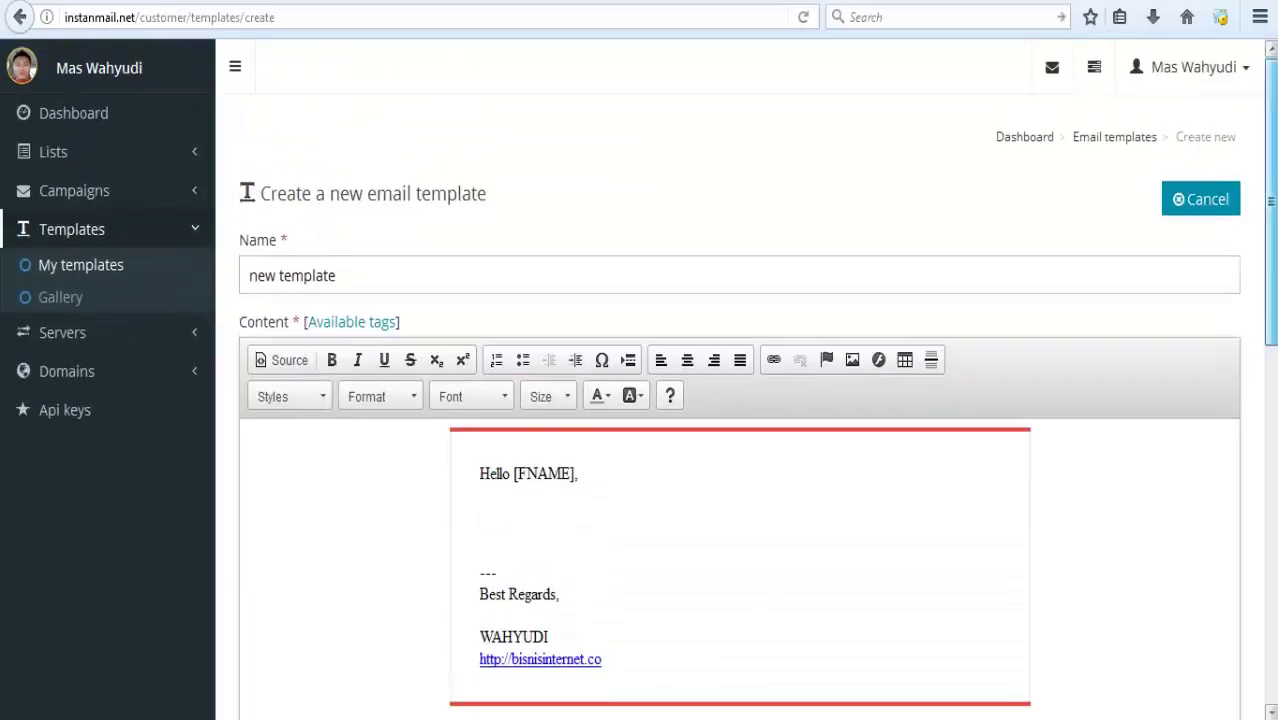
scroll(1225, 480, "down", 8)
left_click(1196, 679)
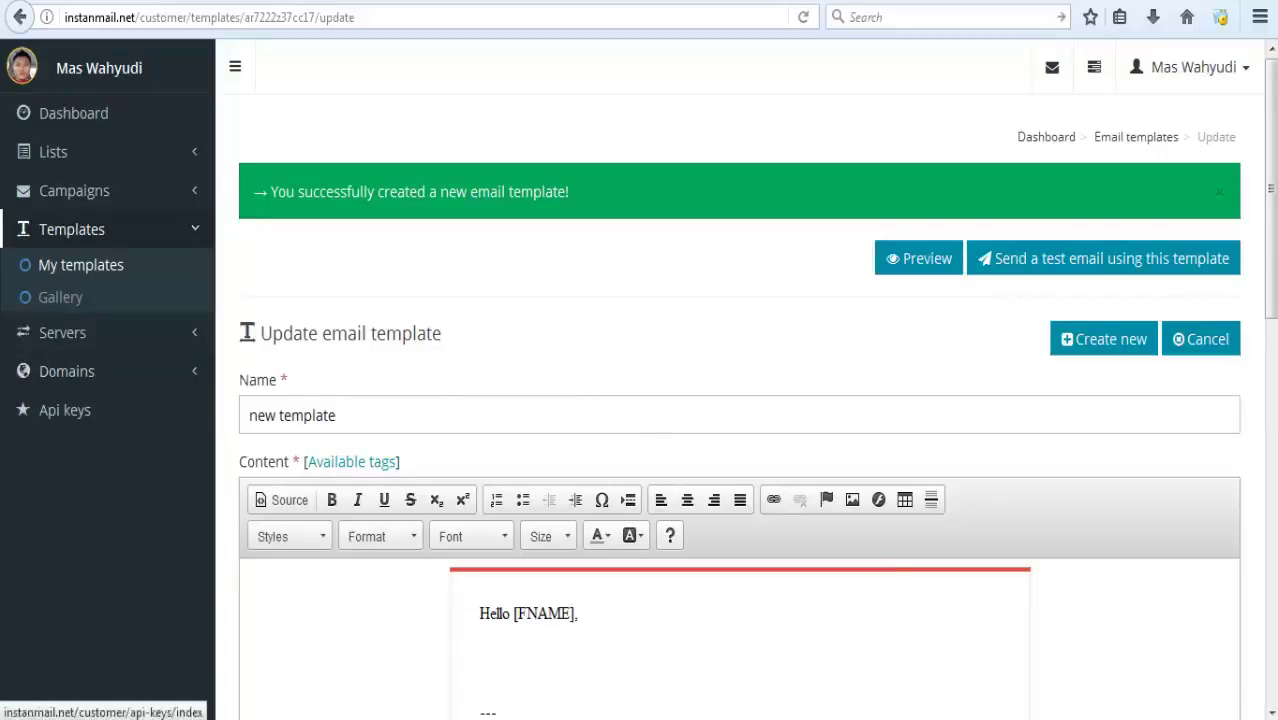
Create a new campaign named 'CS support'.
left_click(86, 200)
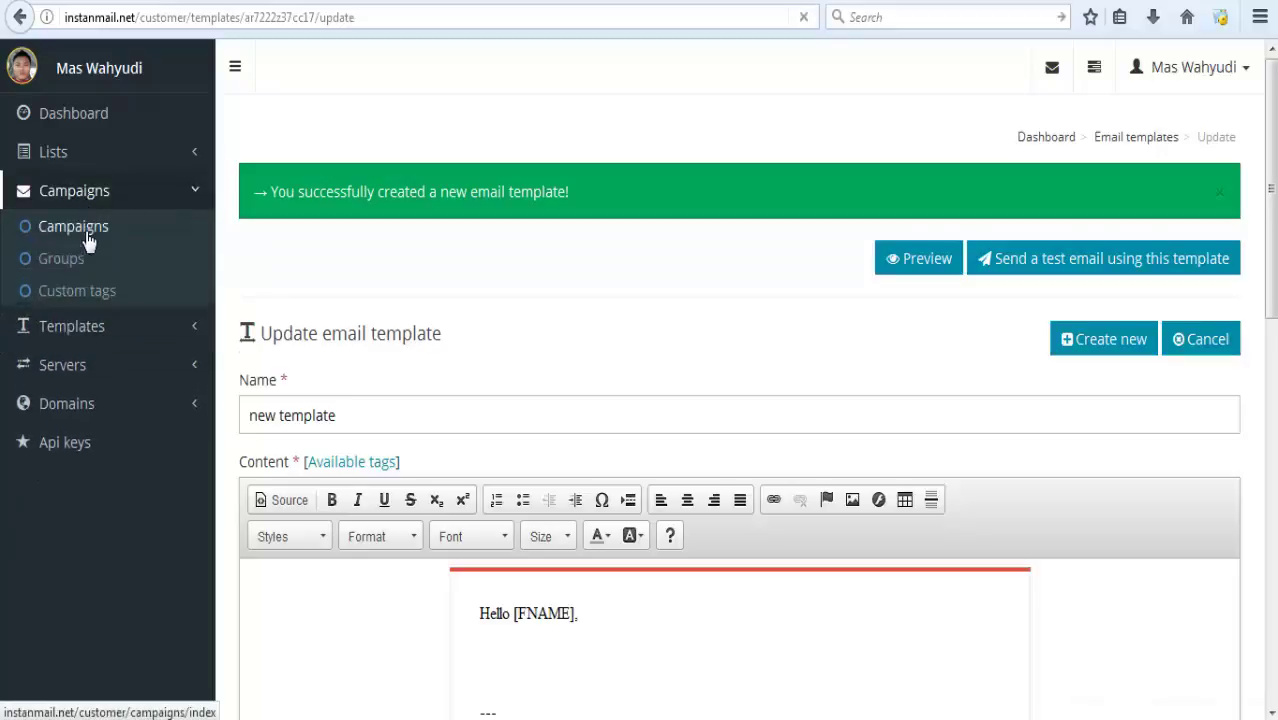
left_click(86, 232)
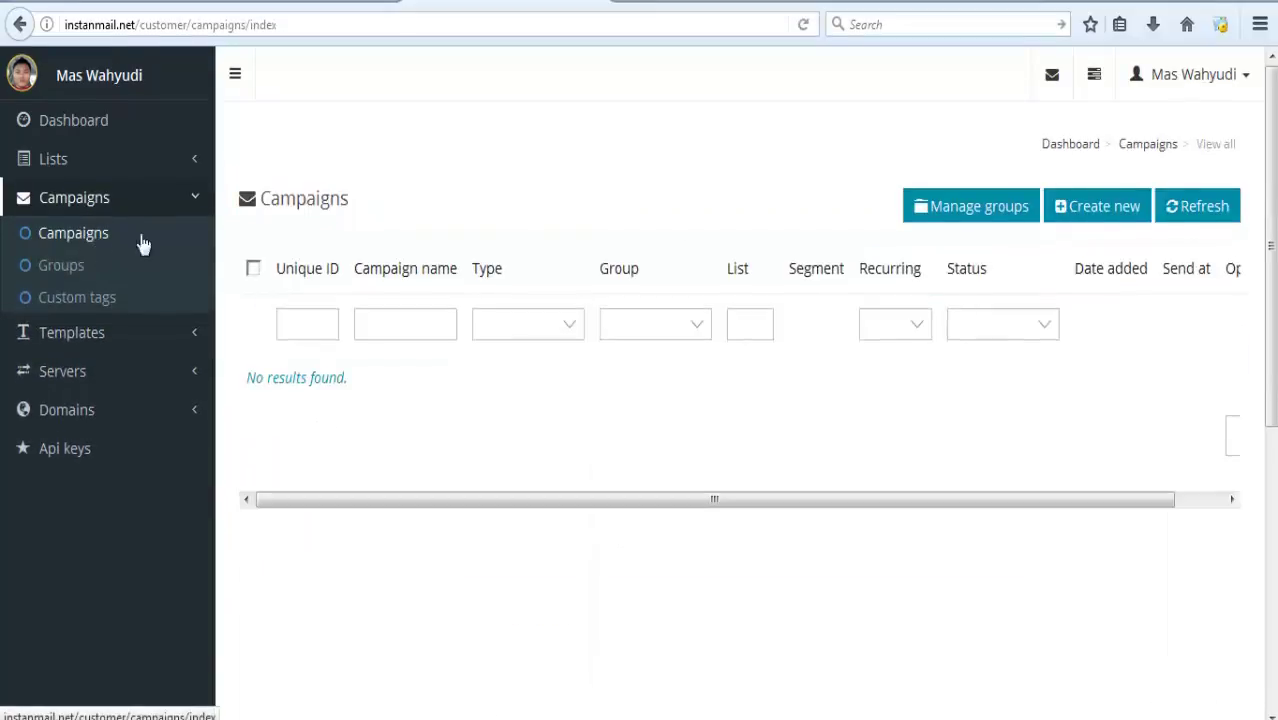
left_click(1094, 228)
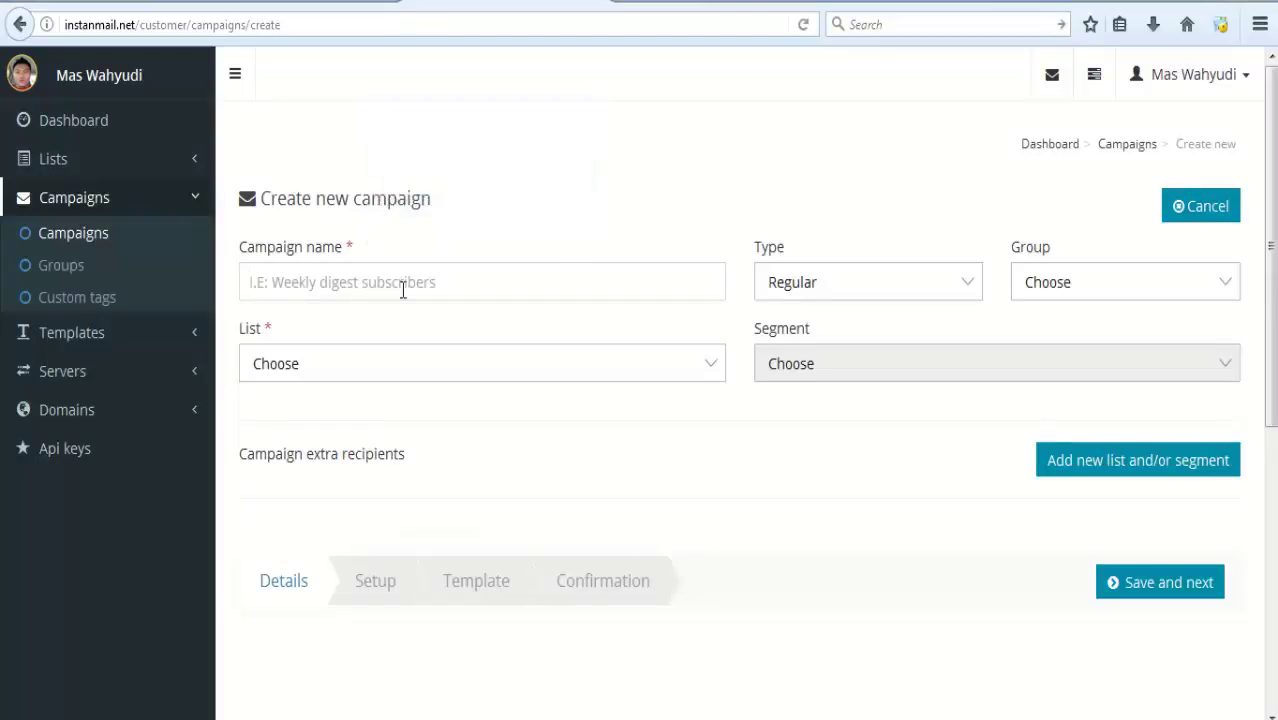
type("CS ")
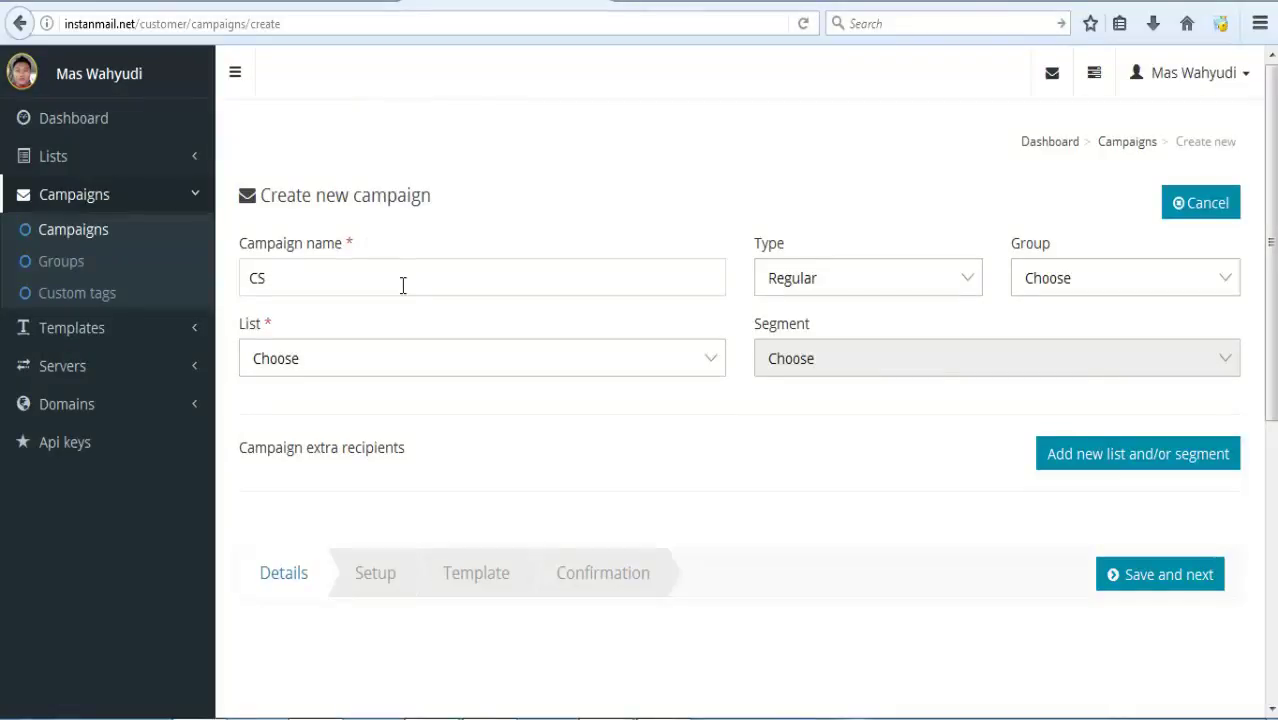
type("support")
left_click(293, 280)
type("pport")
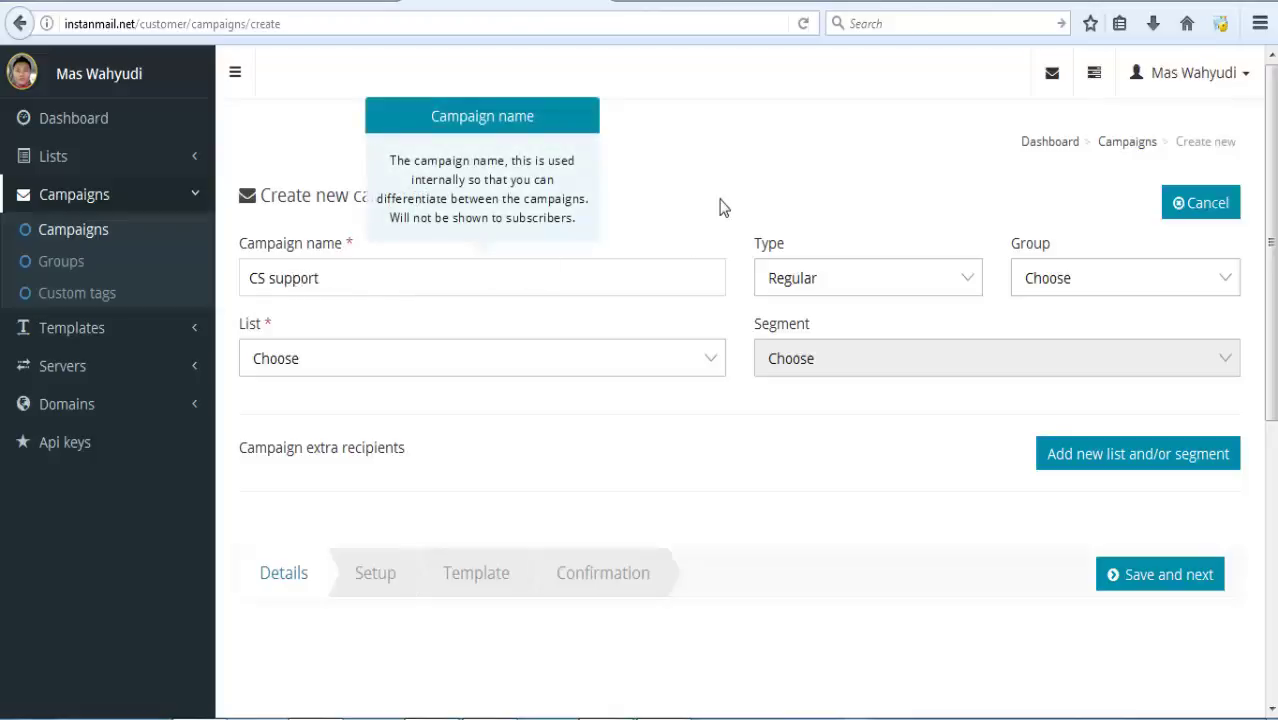
left_click(722, 206)
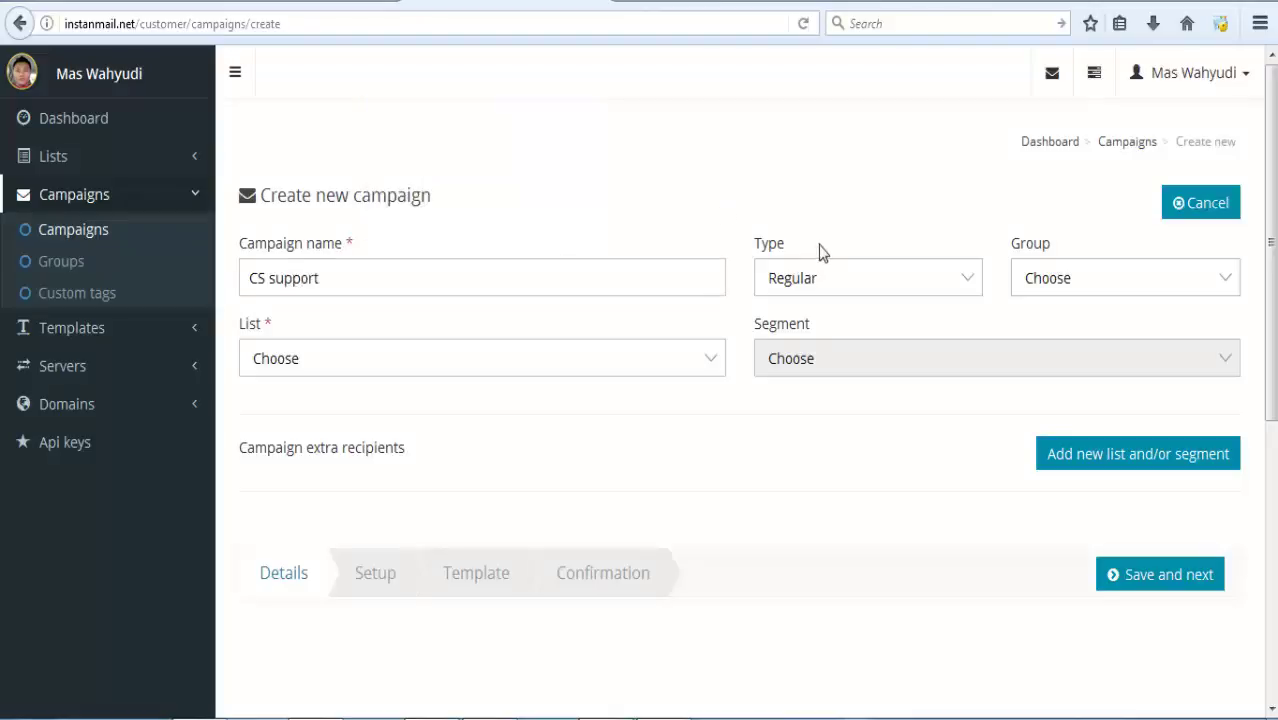
Set type Autoresponder, group CS, list bisnis internet, and leave the segment unset.
left_click(925, 283)
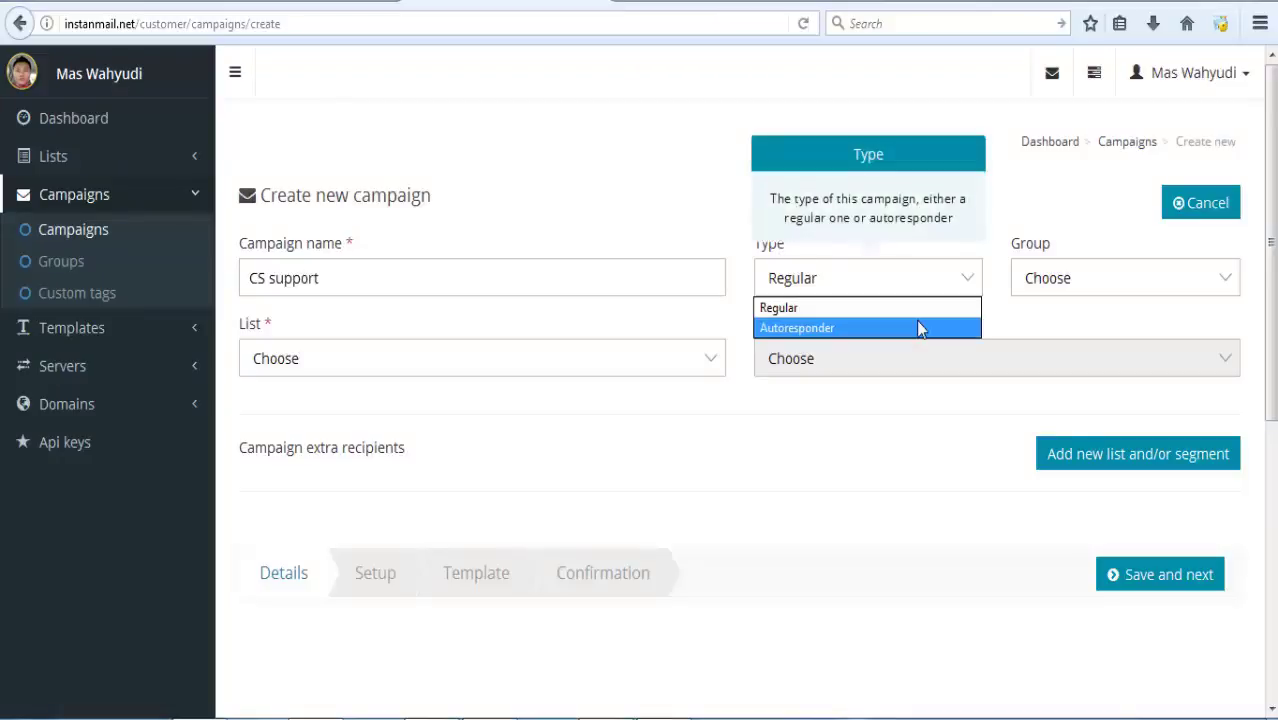
left_click(916, 324)
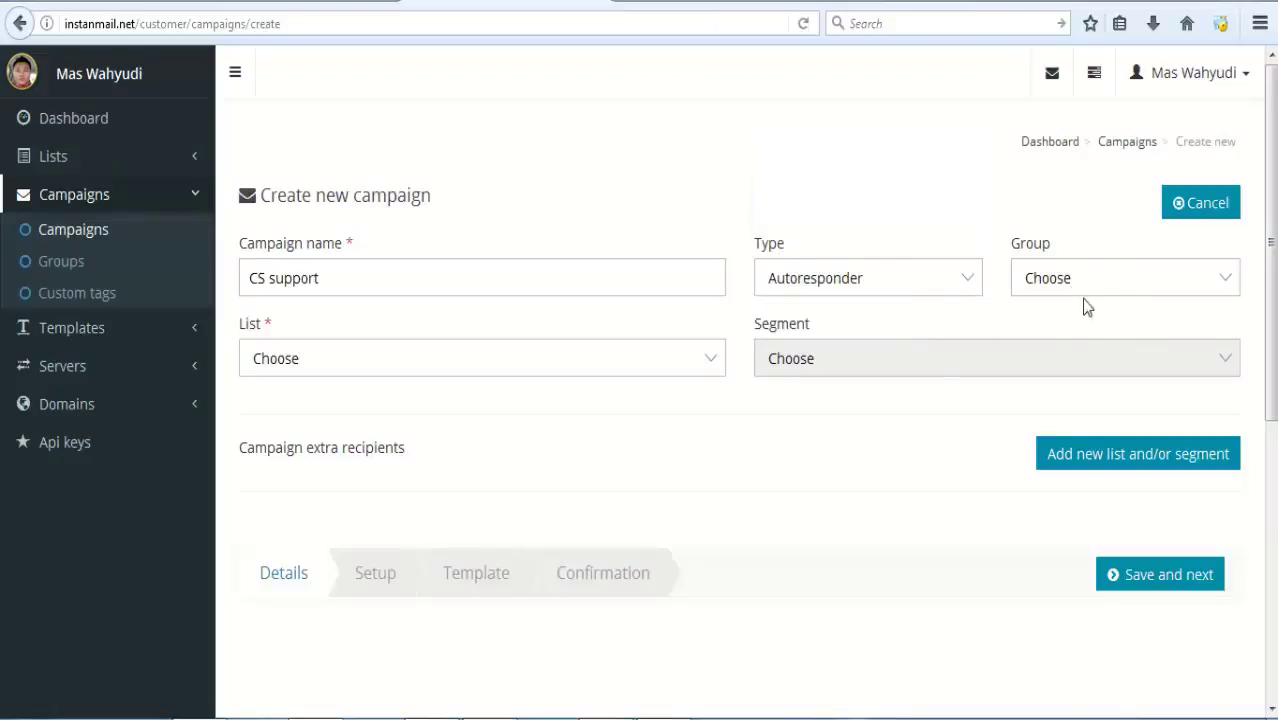
left_click(1135, 280)
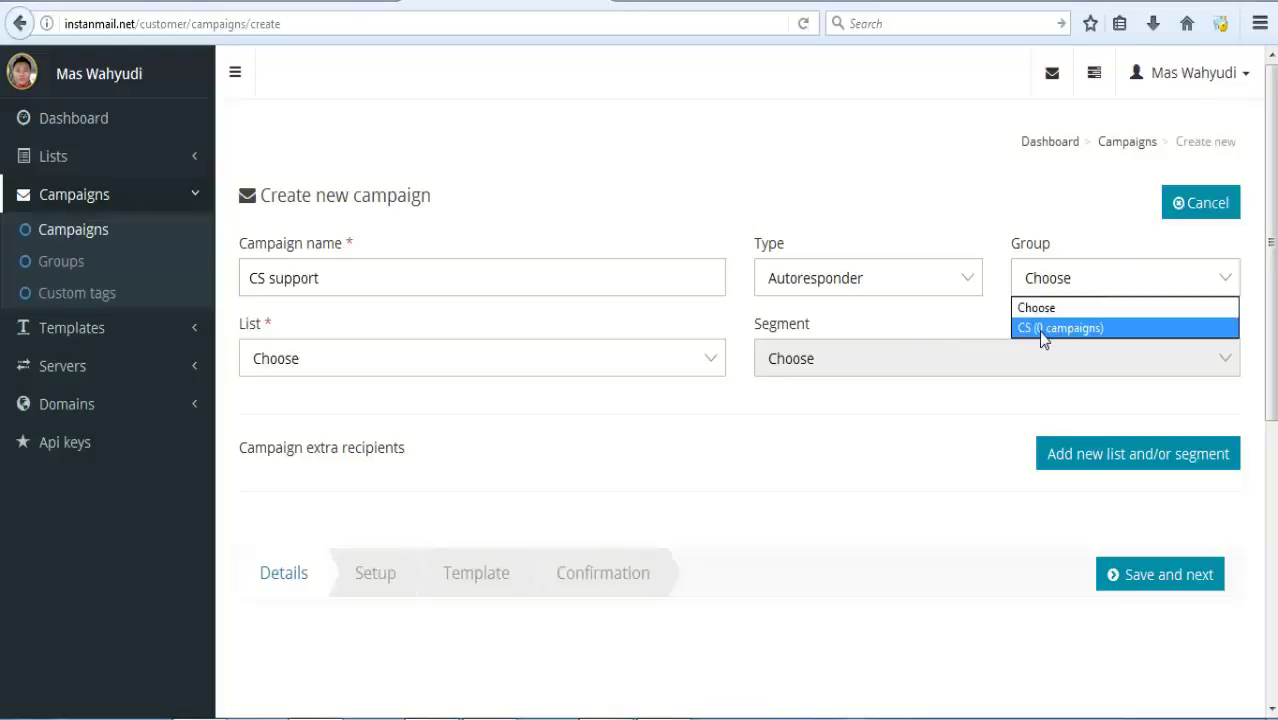
left_click(1043, 328)
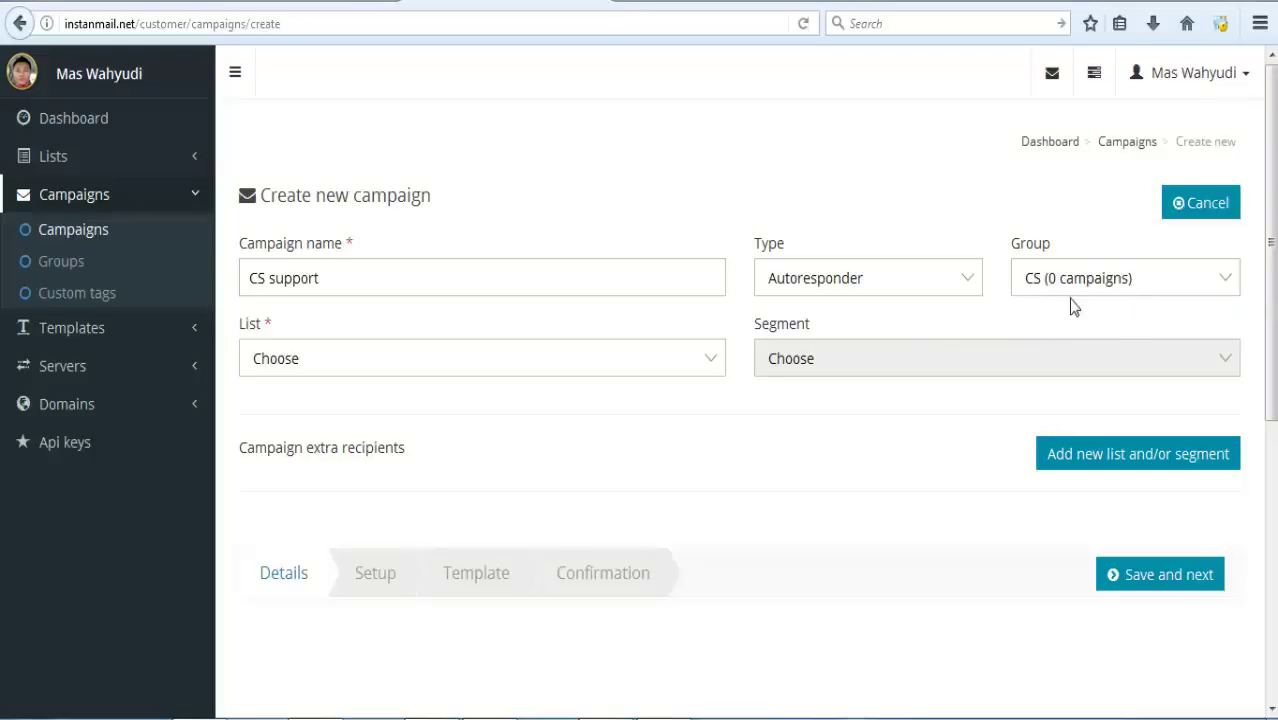
left_click(426, 368)
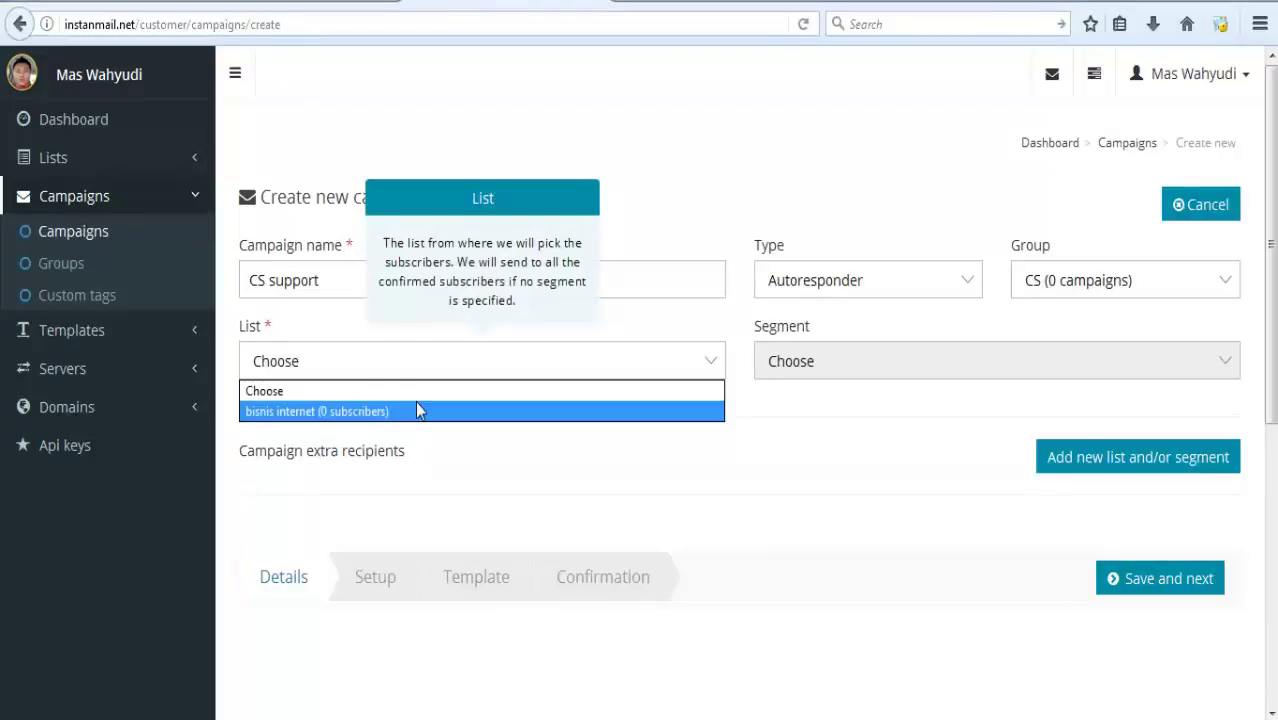
left_click(418, 413)
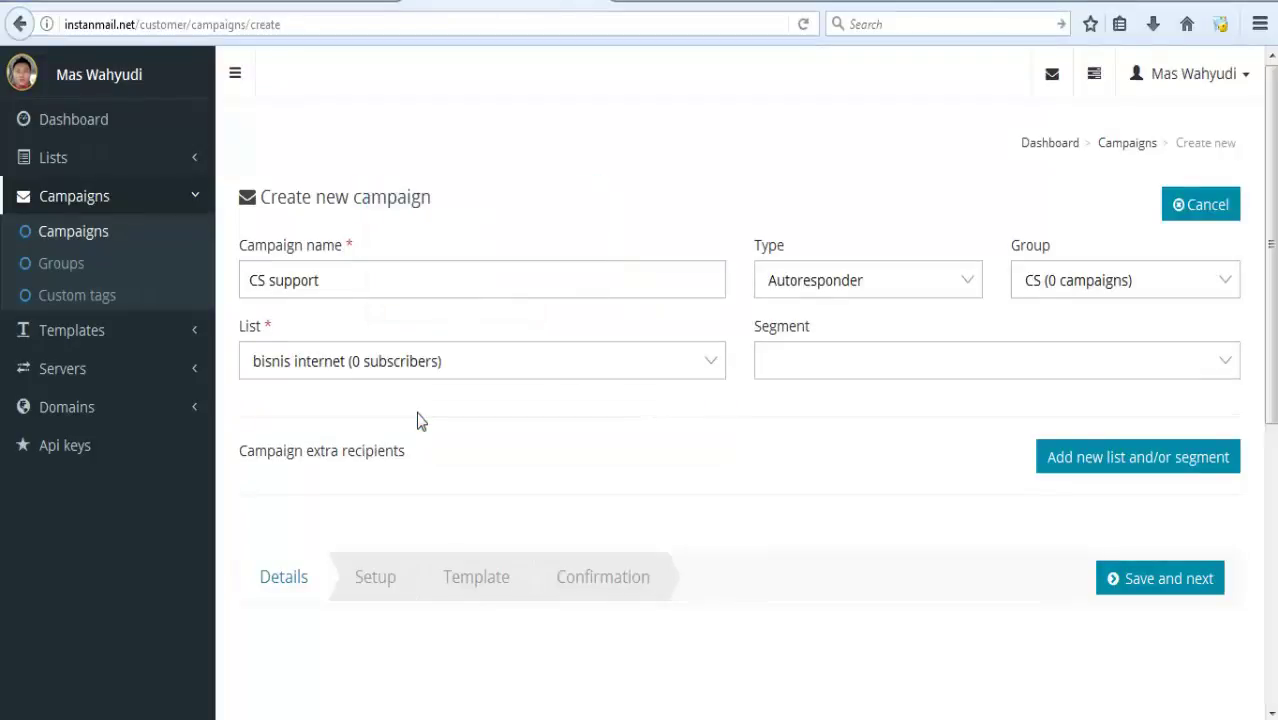
left_click(890, 368)
left_click(880, 389)
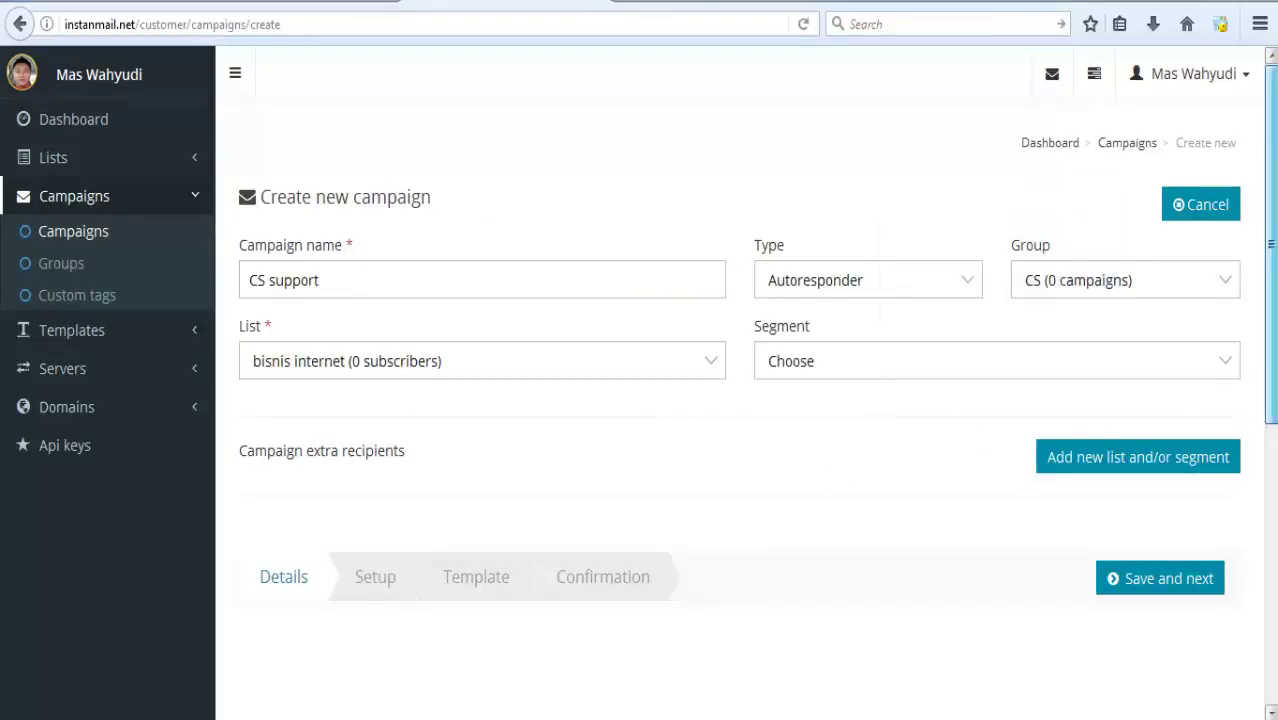
left_click_drag(1271, 370, 1271, 477)
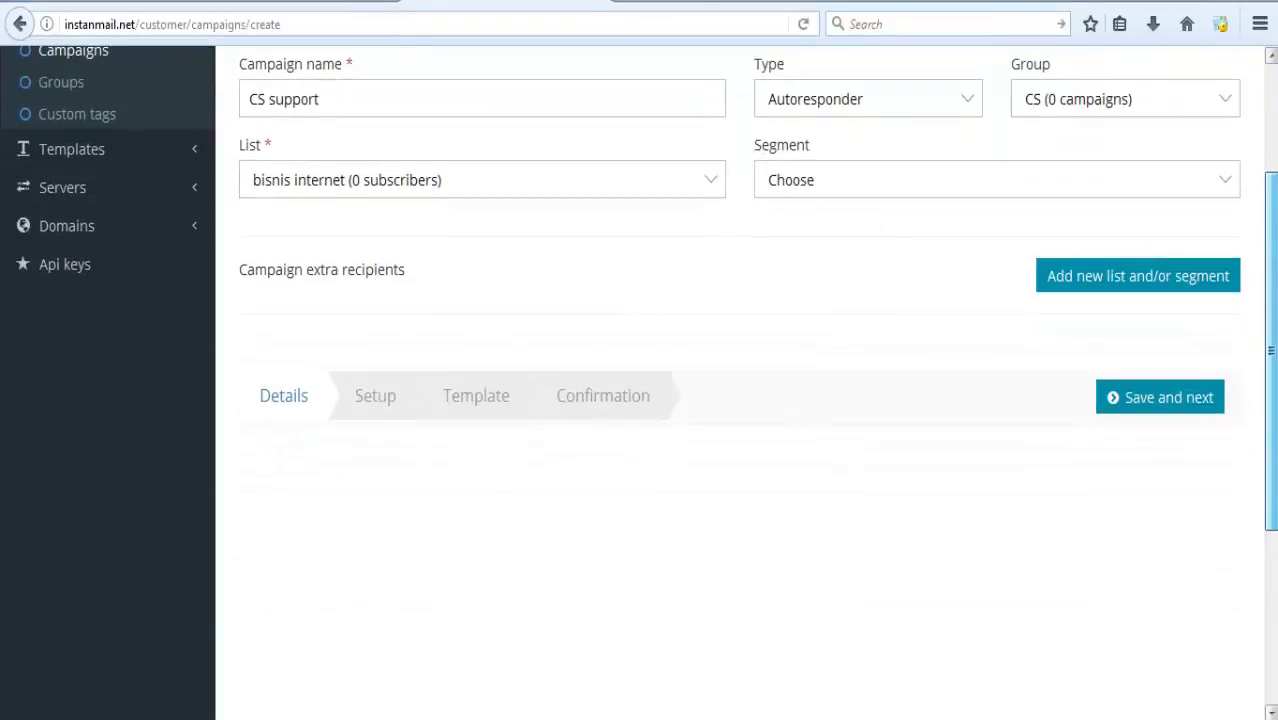
Save the campaign details and set the subject 'Terima Kasih Telah Menghubungi Kami'.
left_click(1156, 407)
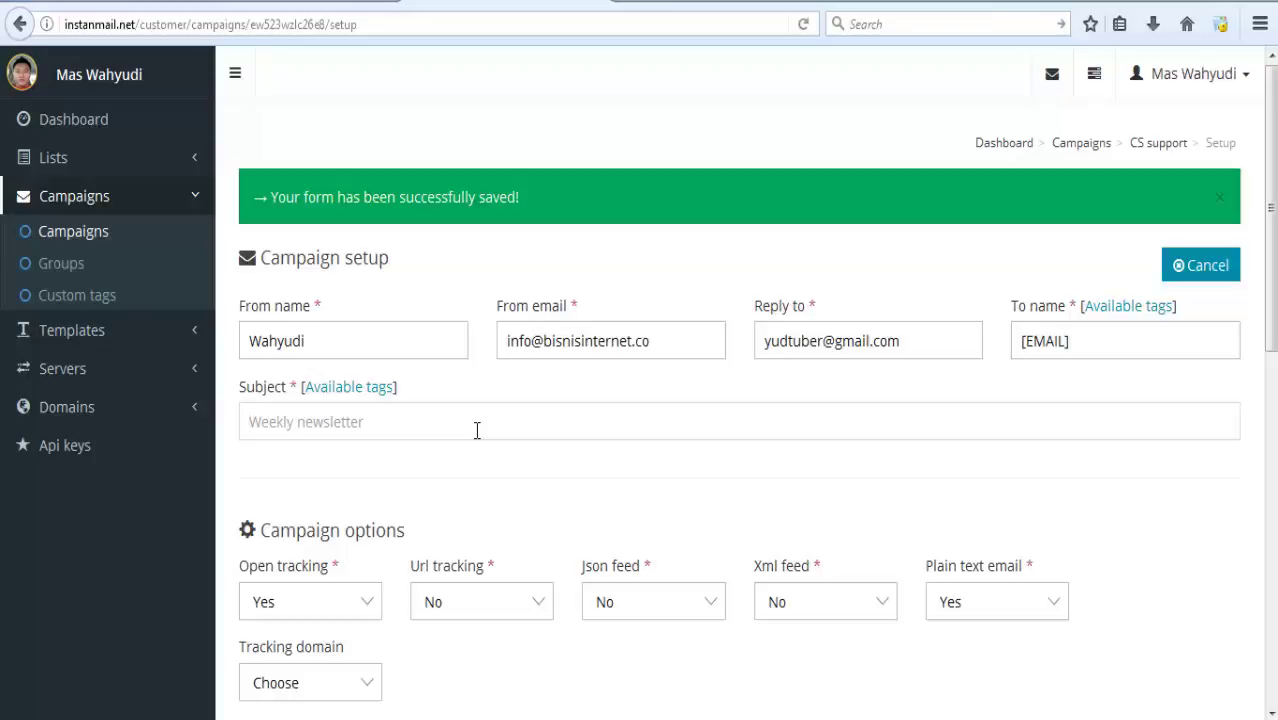
type("Terim")
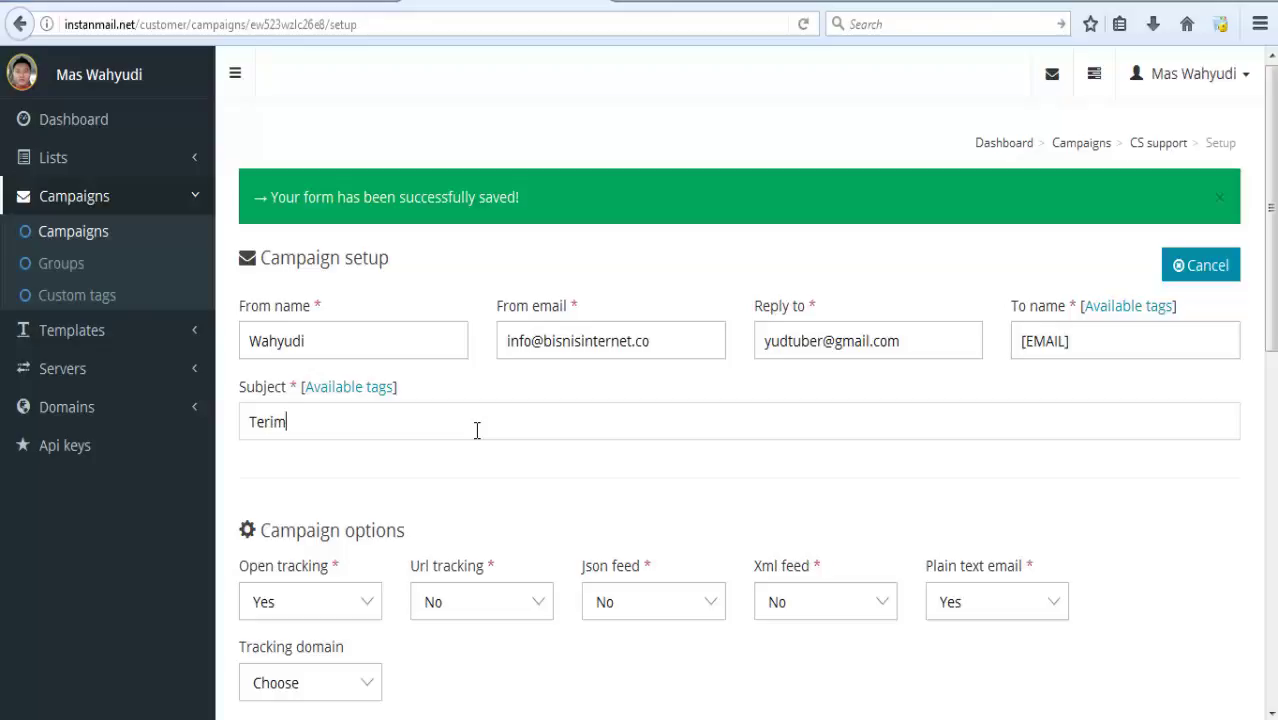
type("a Kasih Telah Me")
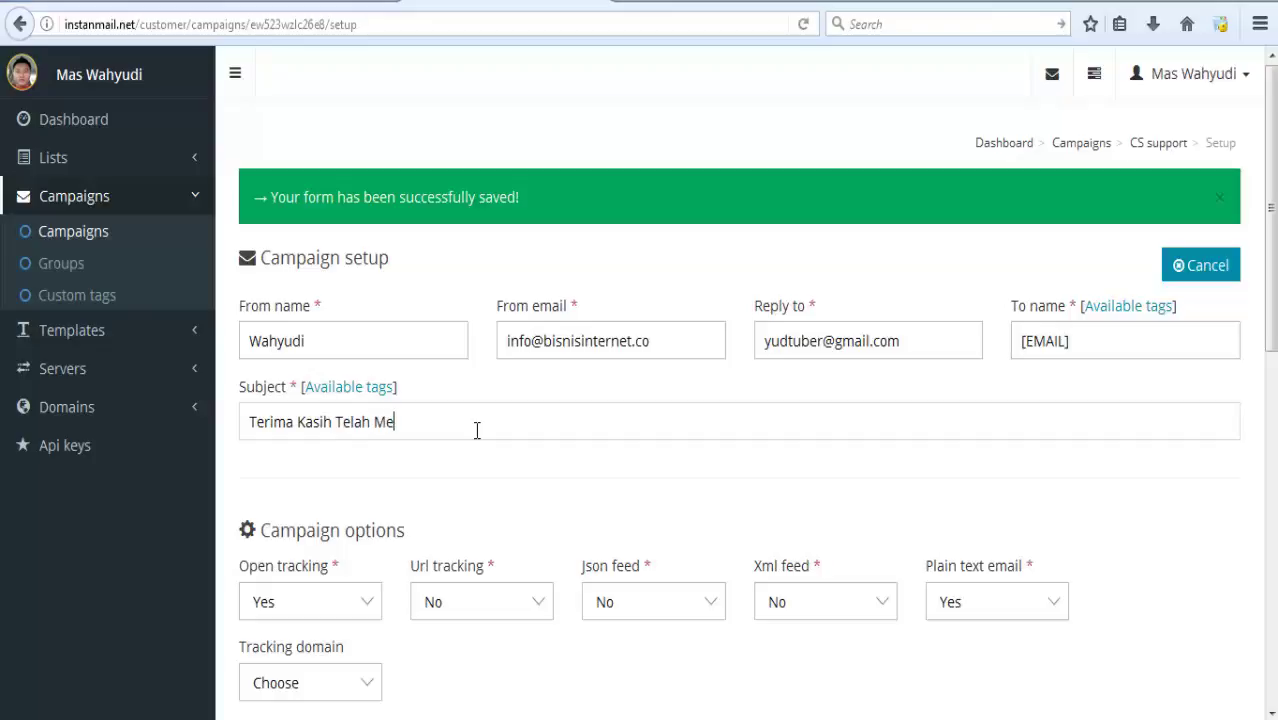
type("nghubungi")
left_click(623, 415)
type("Kam")
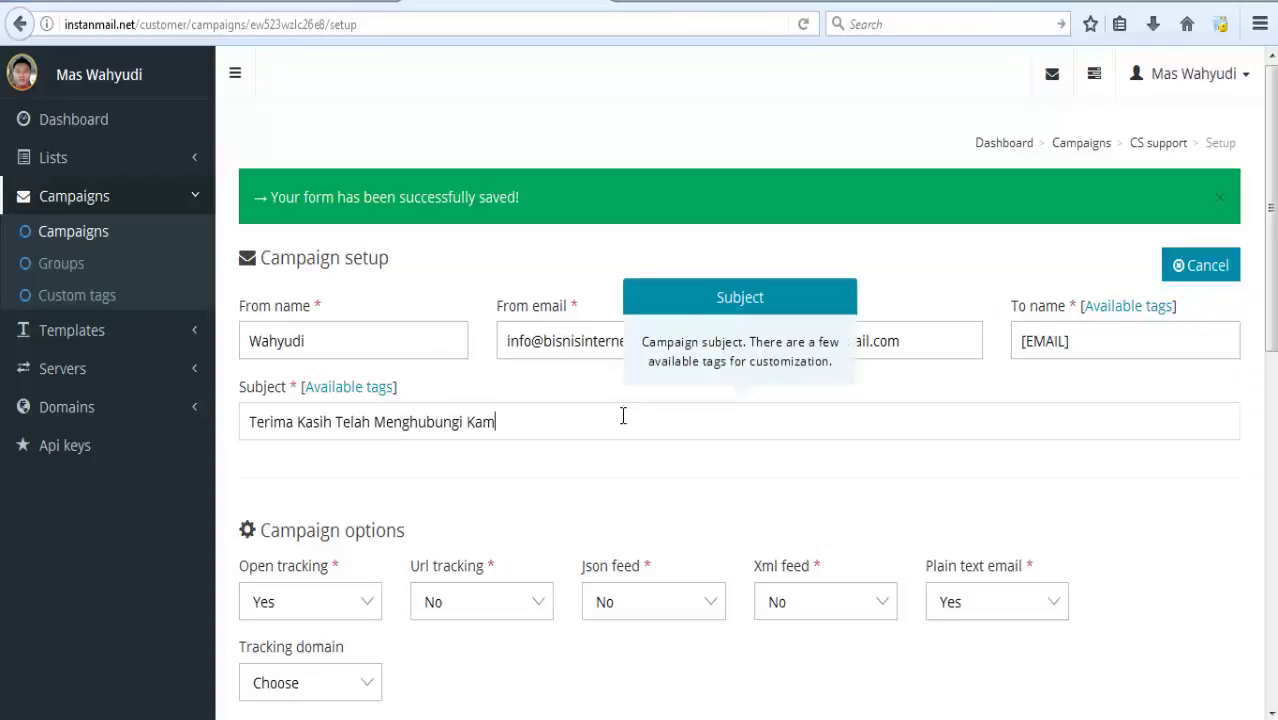
type("i")
left_click(639, 484)
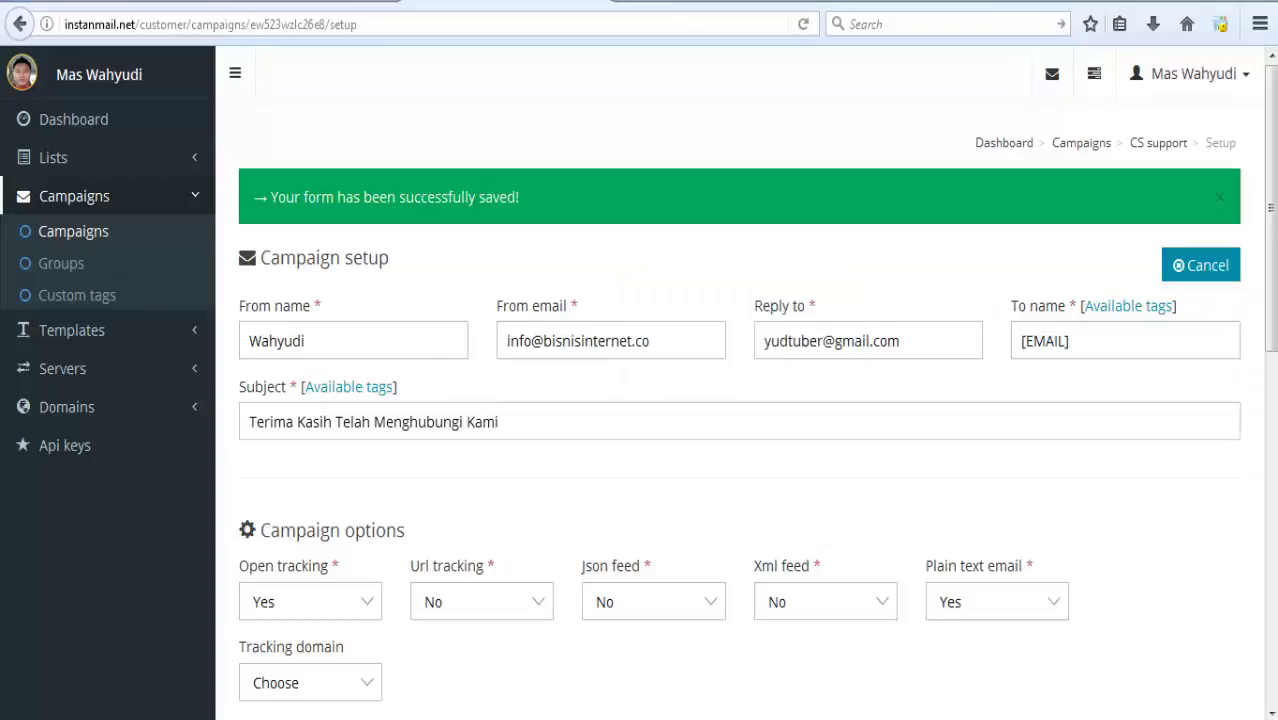
Choose elasticemail SMTP as delivery server and save to reach the Template step.
scroll(639, 484, "down", 5)
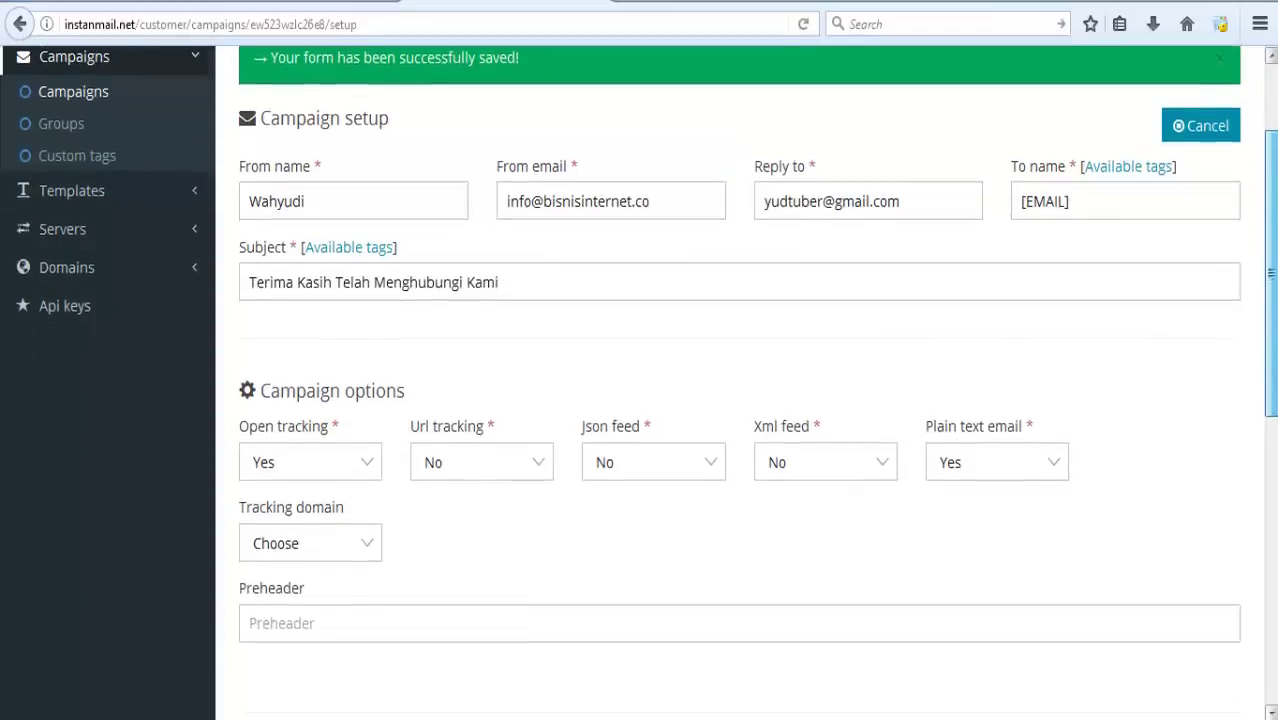
scroll(1165, 470, "down", 5)
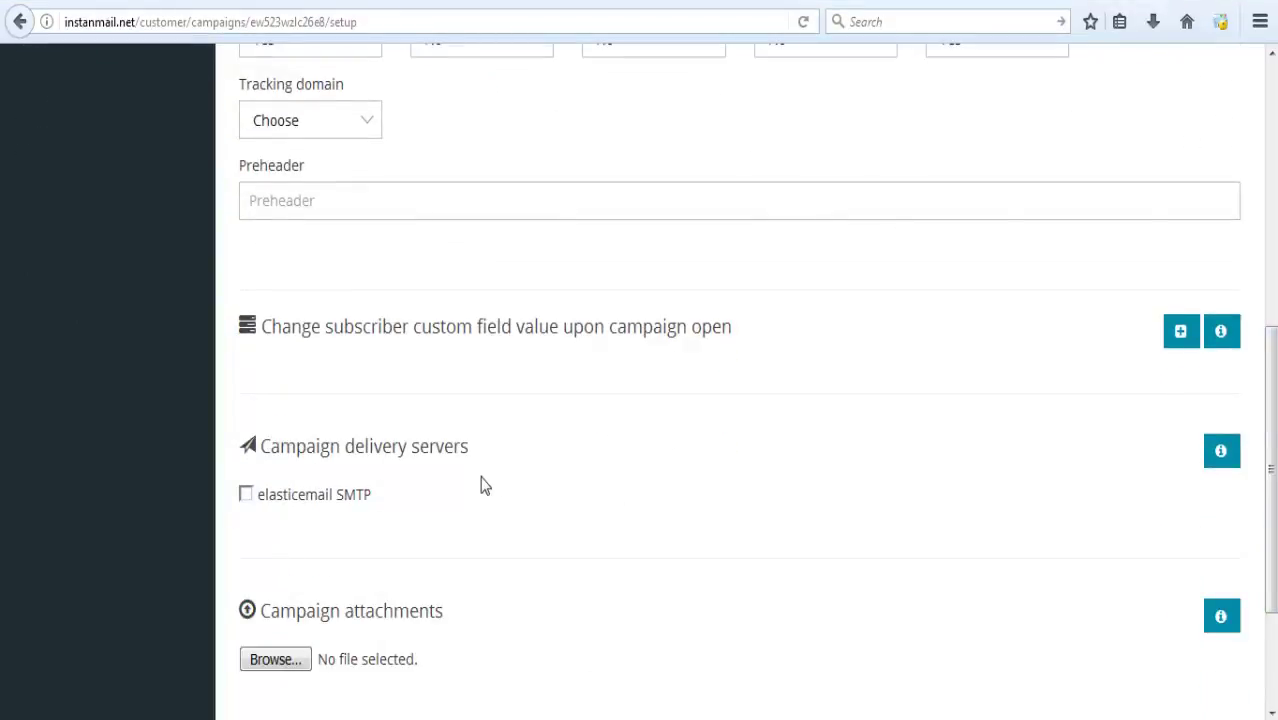
left_click(246, 494)
scroll(1270, 470, "down", 3)
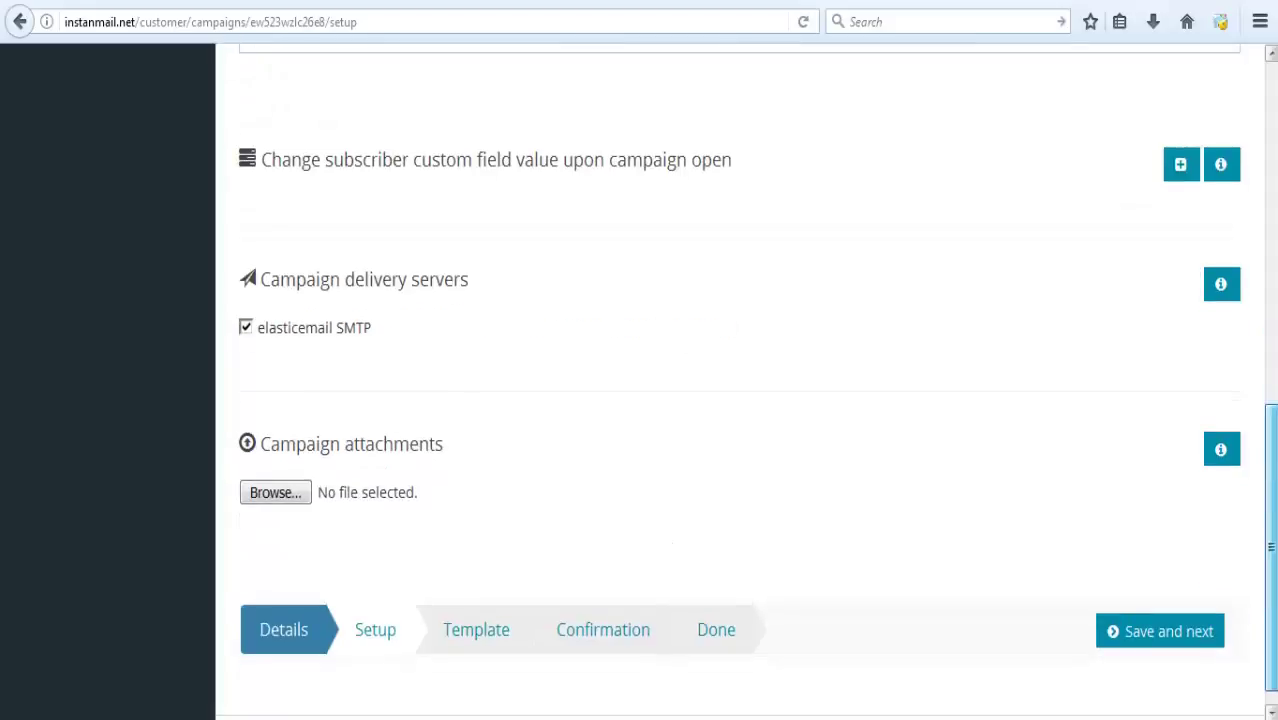
left_click(1172, 638)
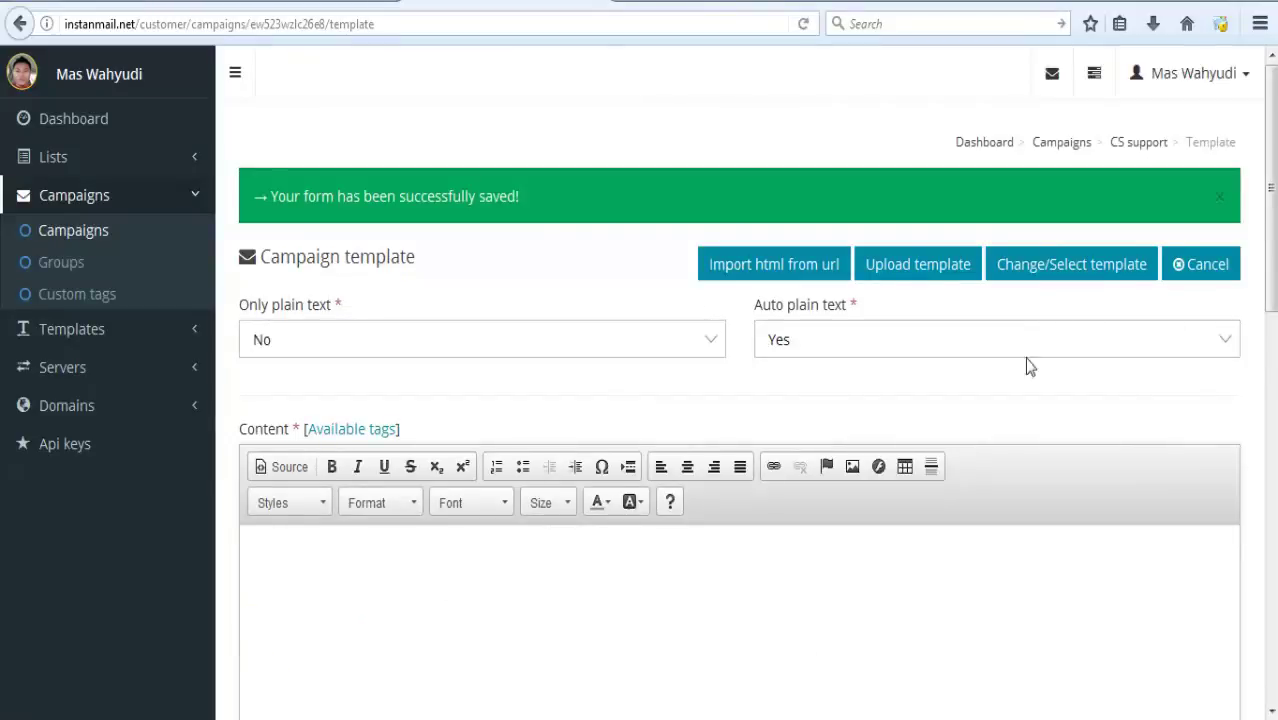
scroll(1269, 190, "down", 3)
scroll(1269, 190, "down", 3)
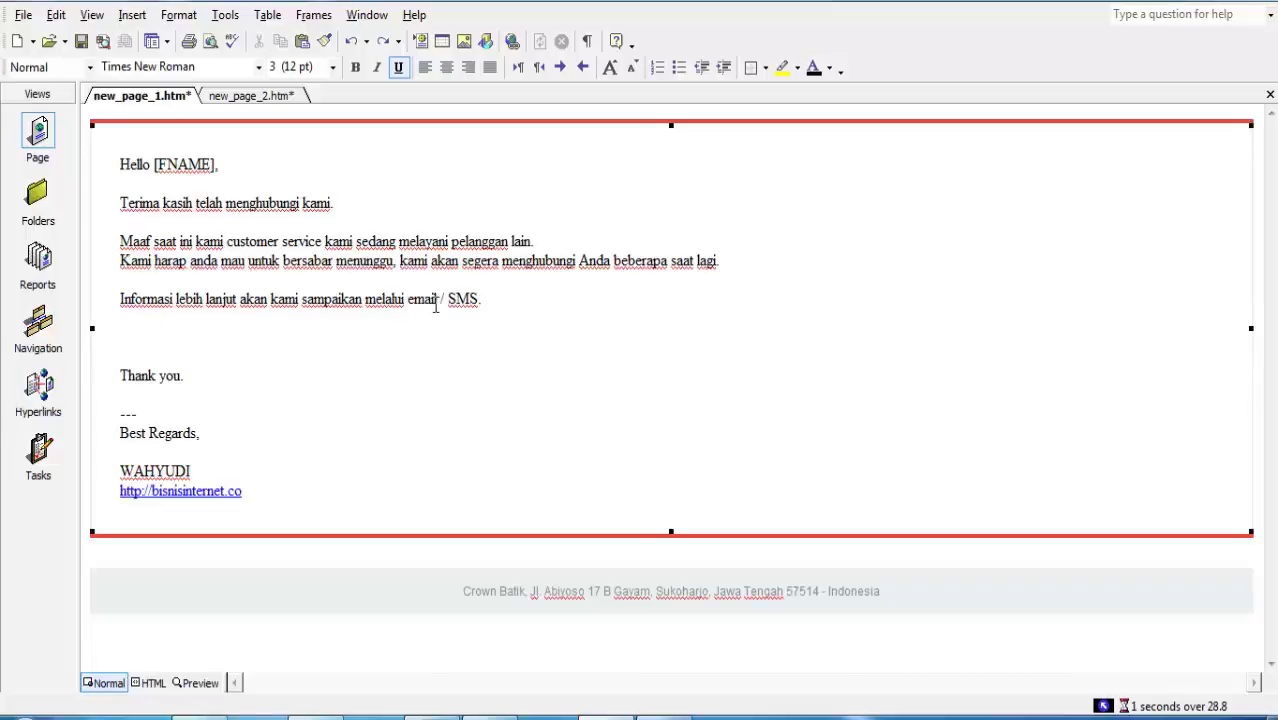
Copy the full HTML source of new_page_1.htm's customer-service reply in FrontPage.
left_click(370, 378)
left_click(148, 683)
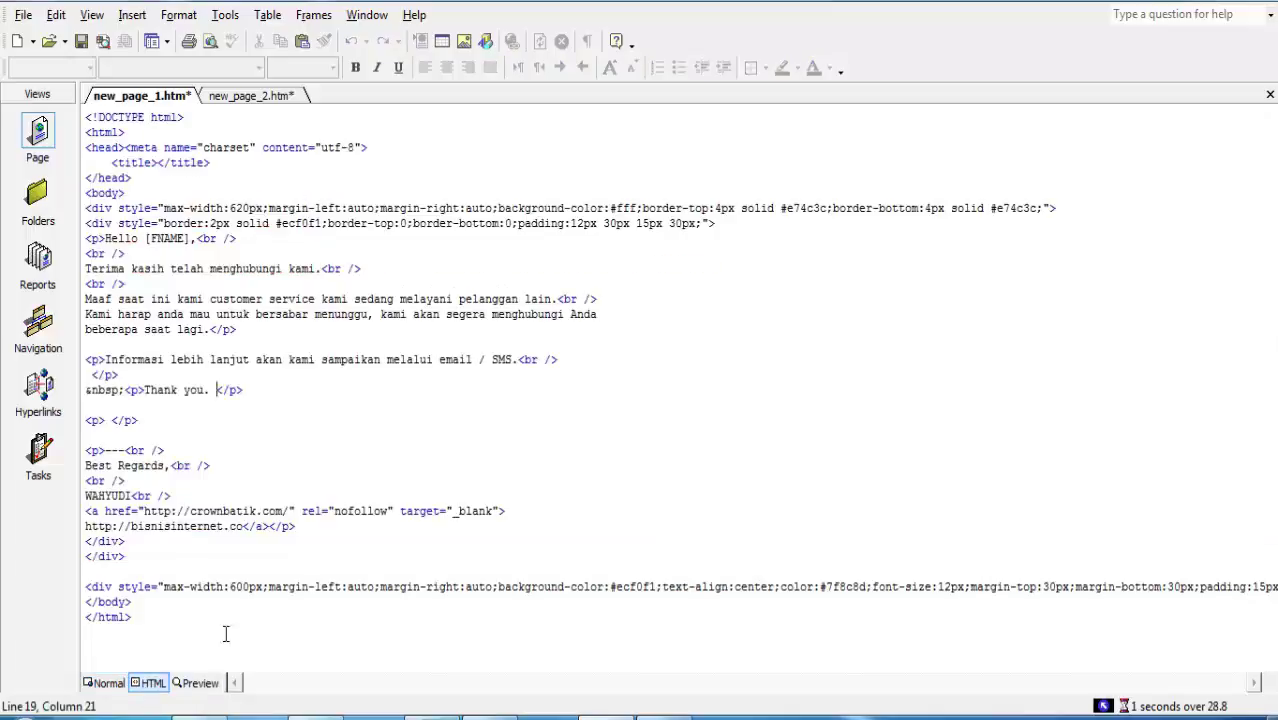
key("ctrl+a")
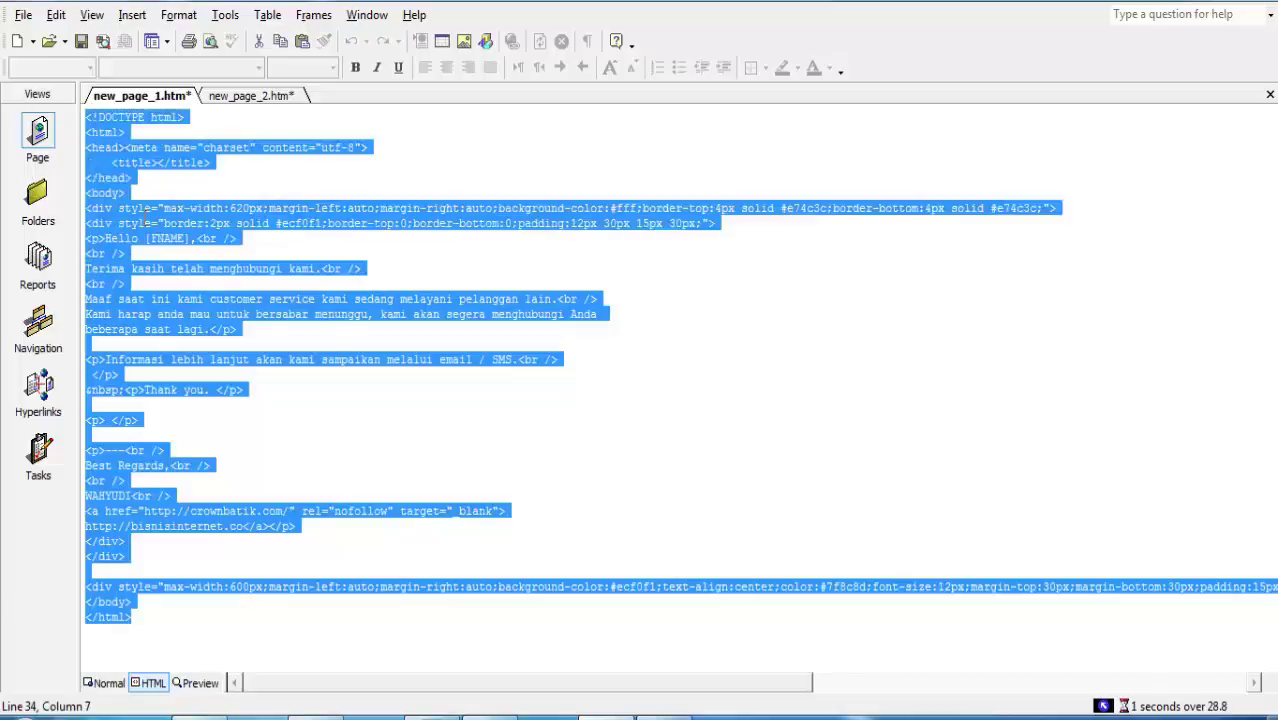
right_click(145, 220)
left_click(188, 300)
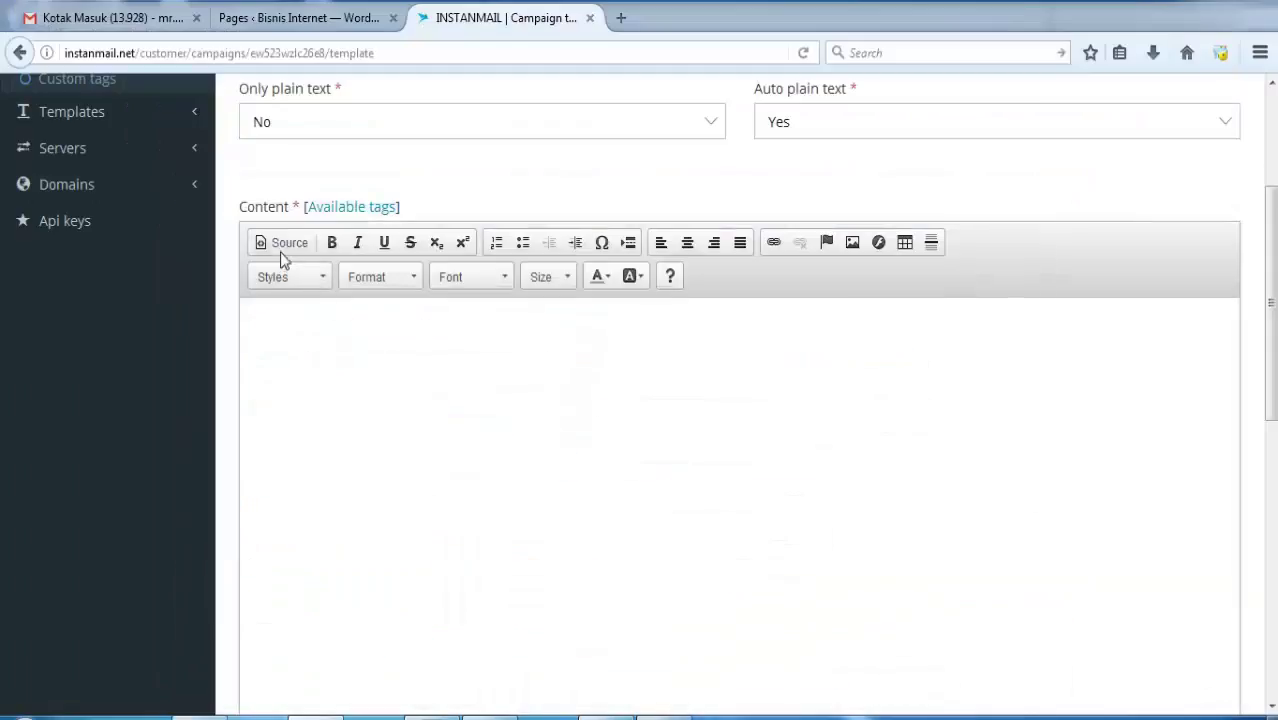
Load the saved 'new template' design into the CS support campaign content.
left_click(284, 246)
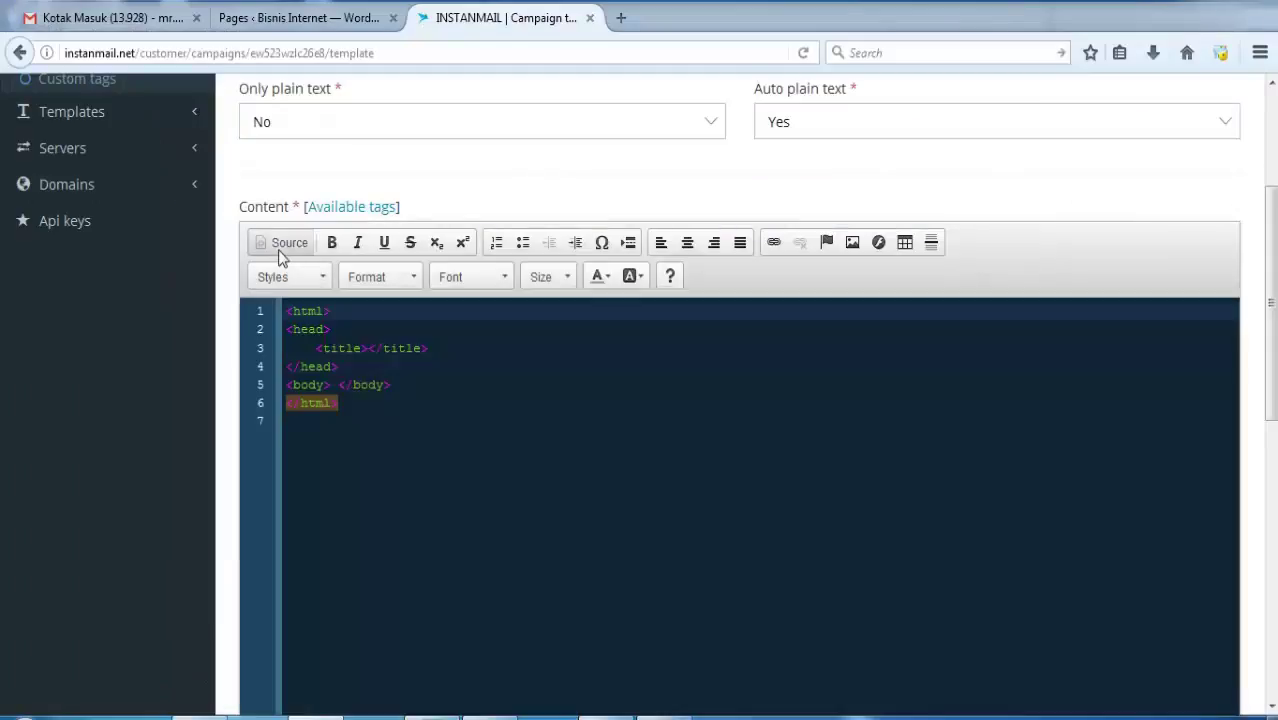
scroll(1273, 453, "down", 1)
scroll(1273, 453, "down", 3)
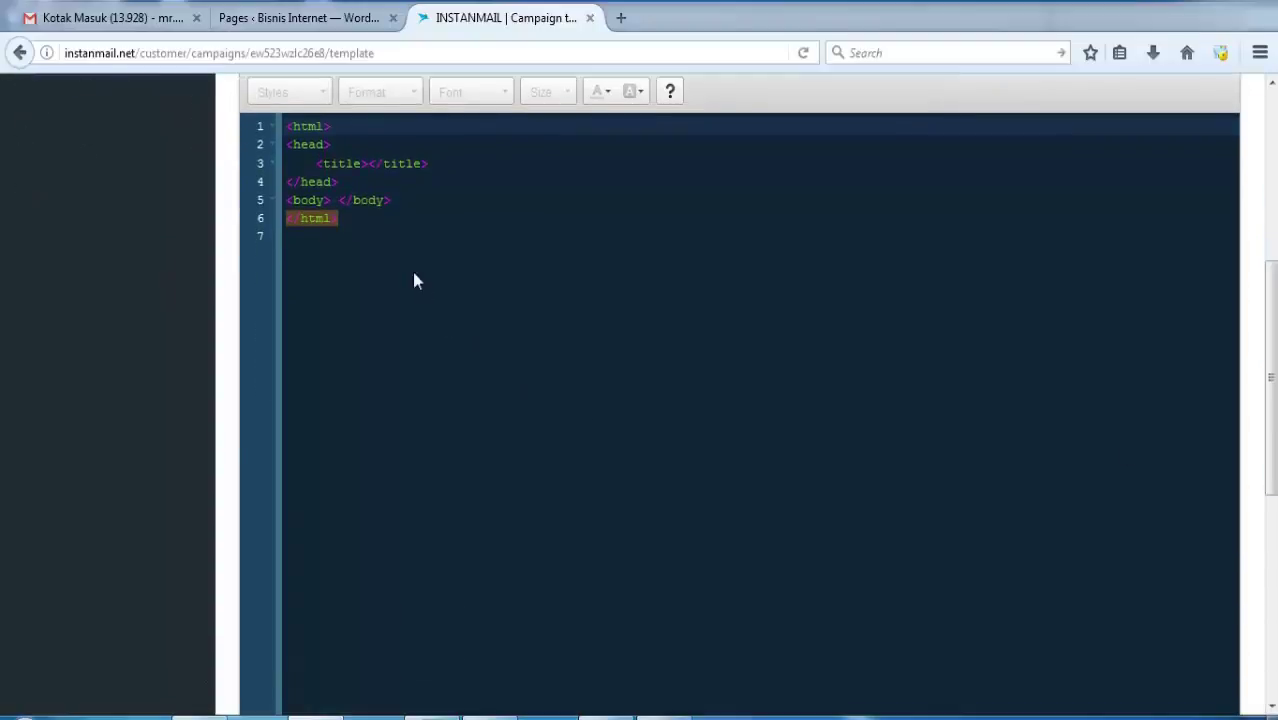
left_click(402, 238)
left_click(395, 222)
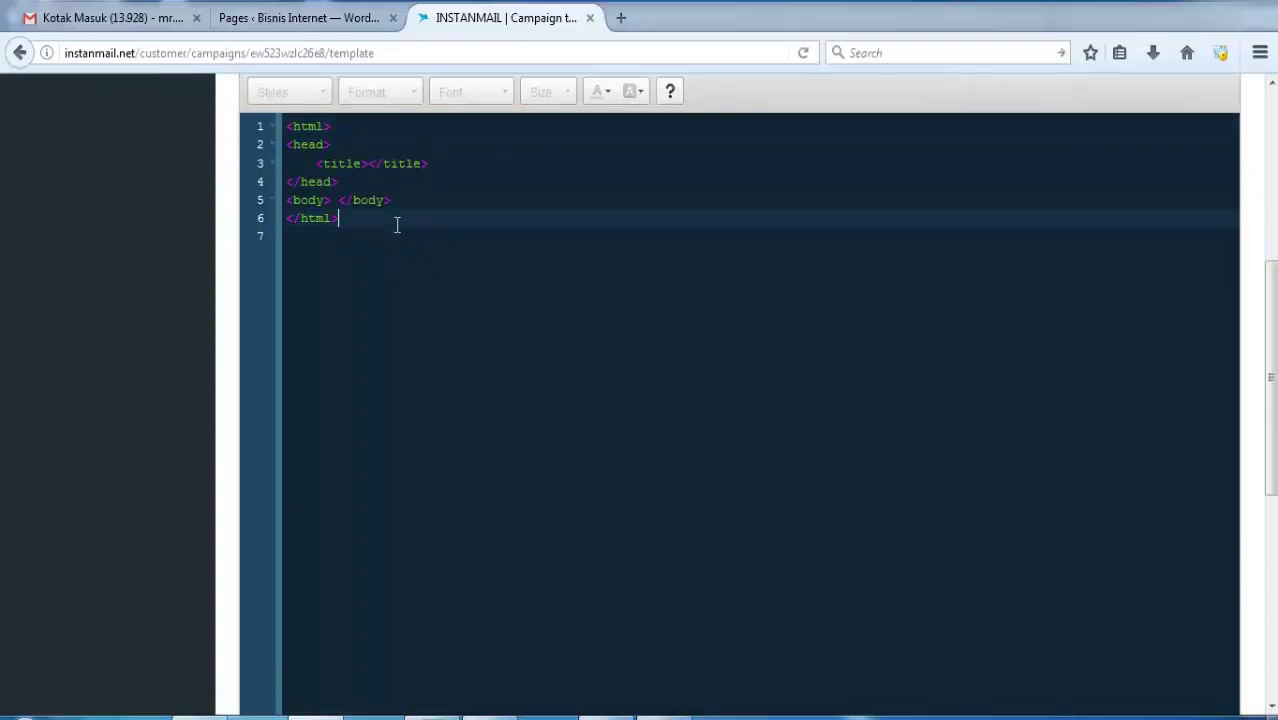
left_click_drag(1268, 286, 1268, 131)
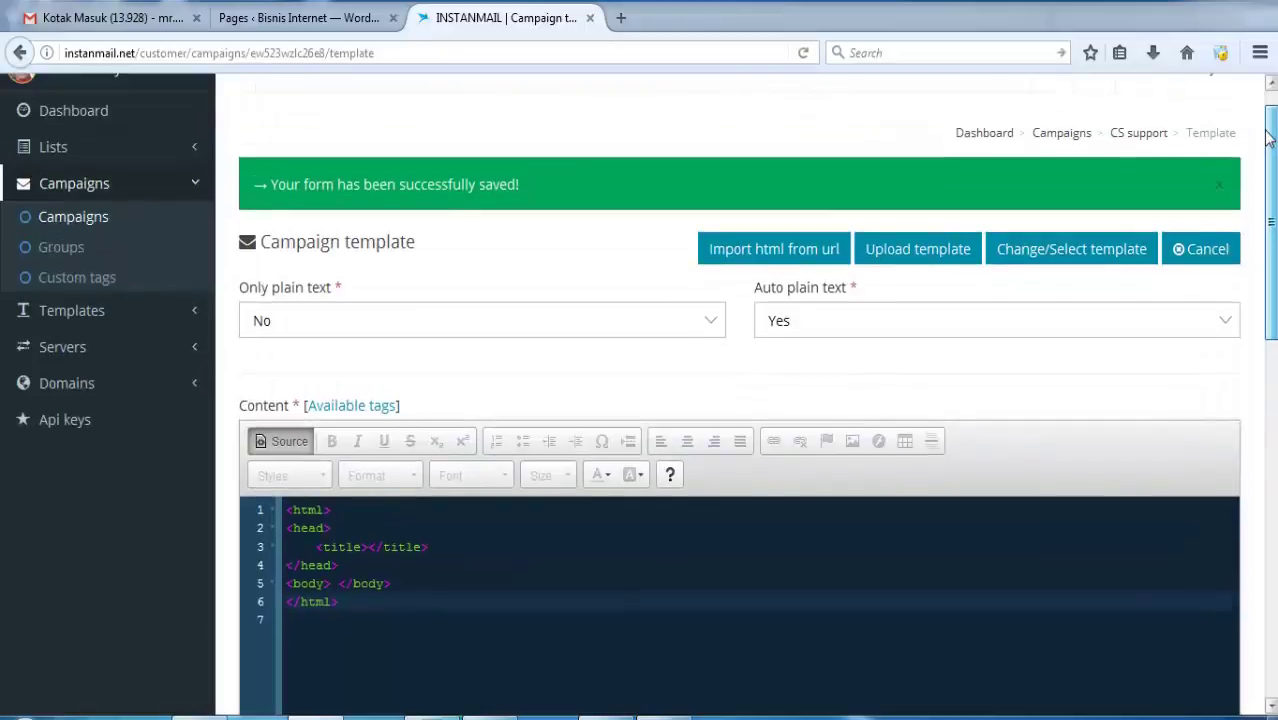
left_click(1098, 252)
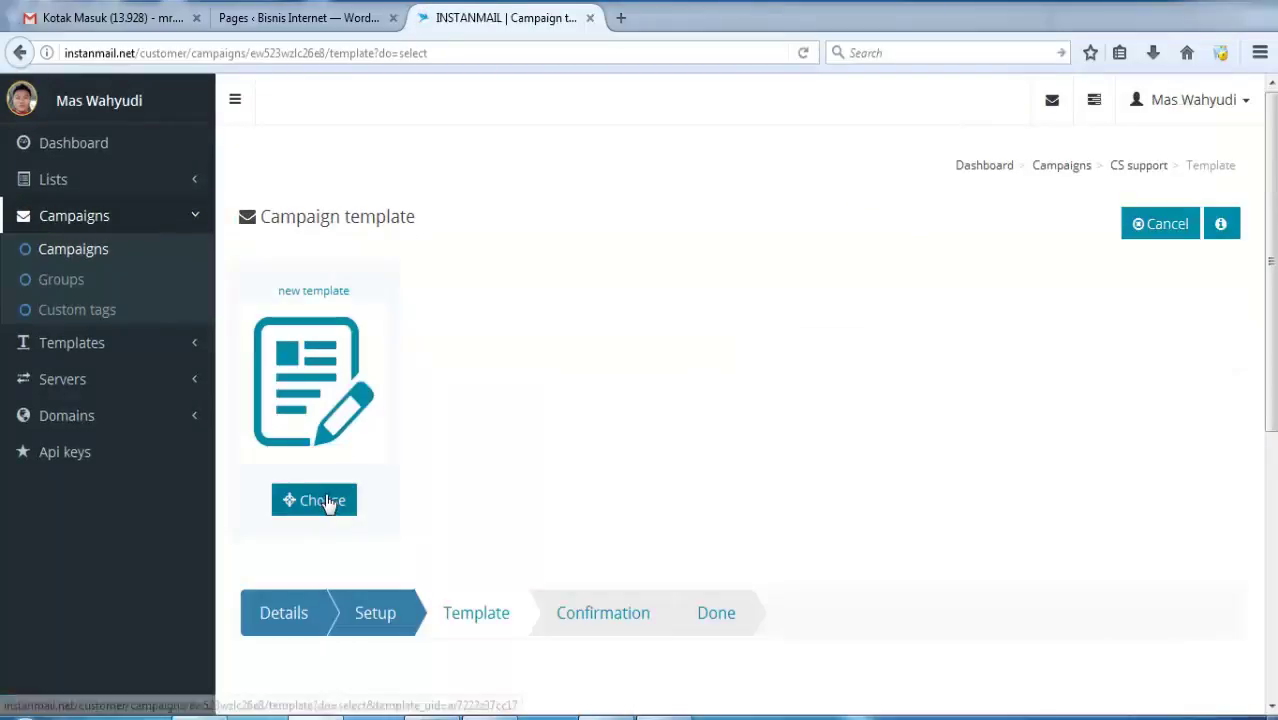
left_click(326, 502)
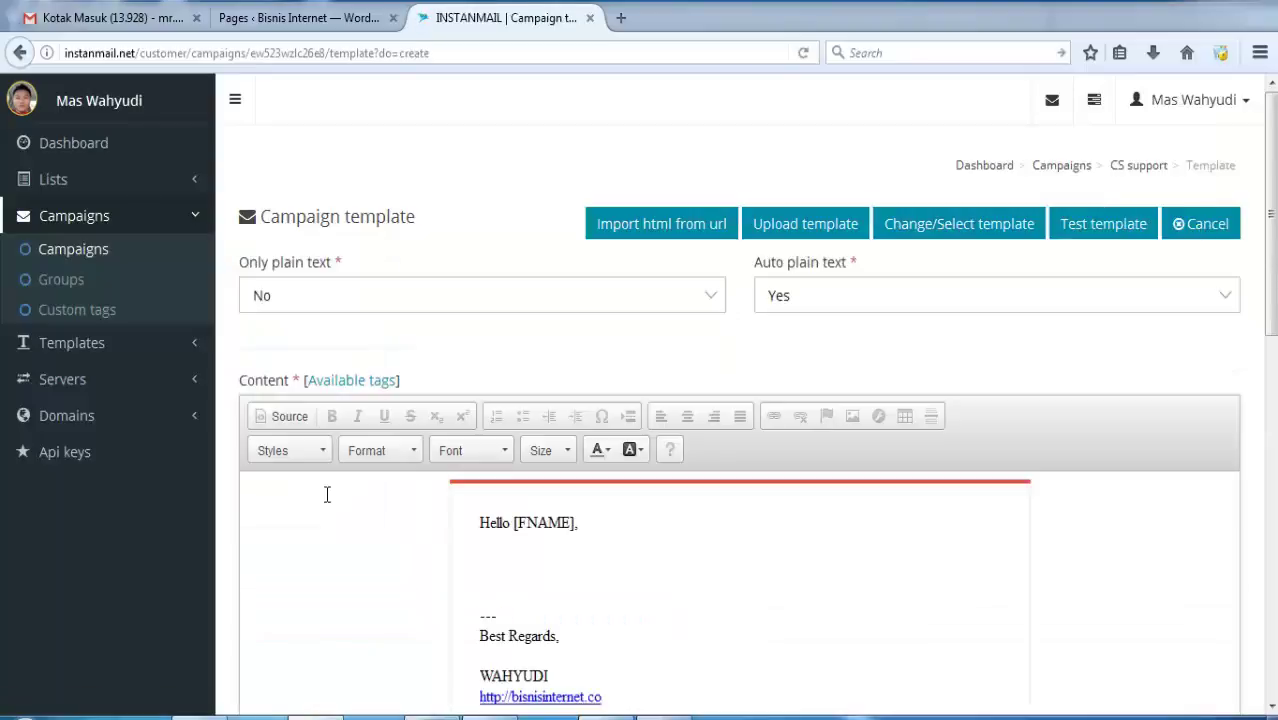
left_click(506, 558)
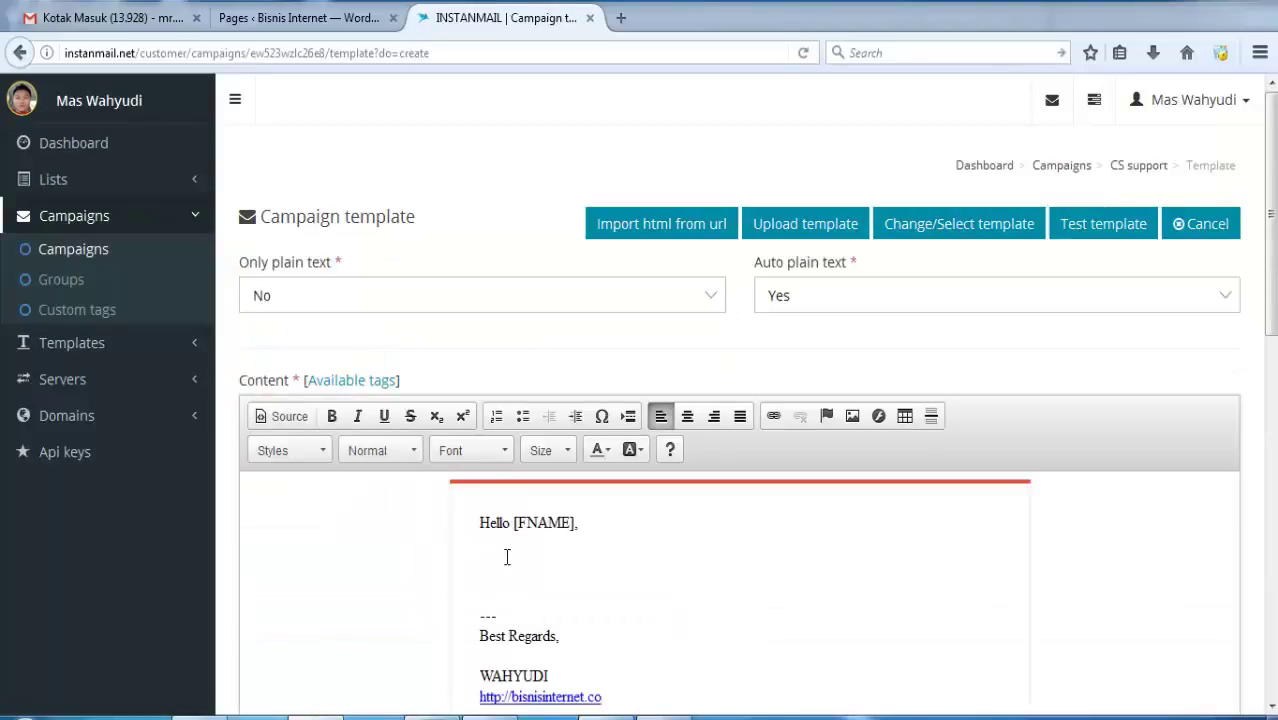
scroll(506, 557, "down", 3)
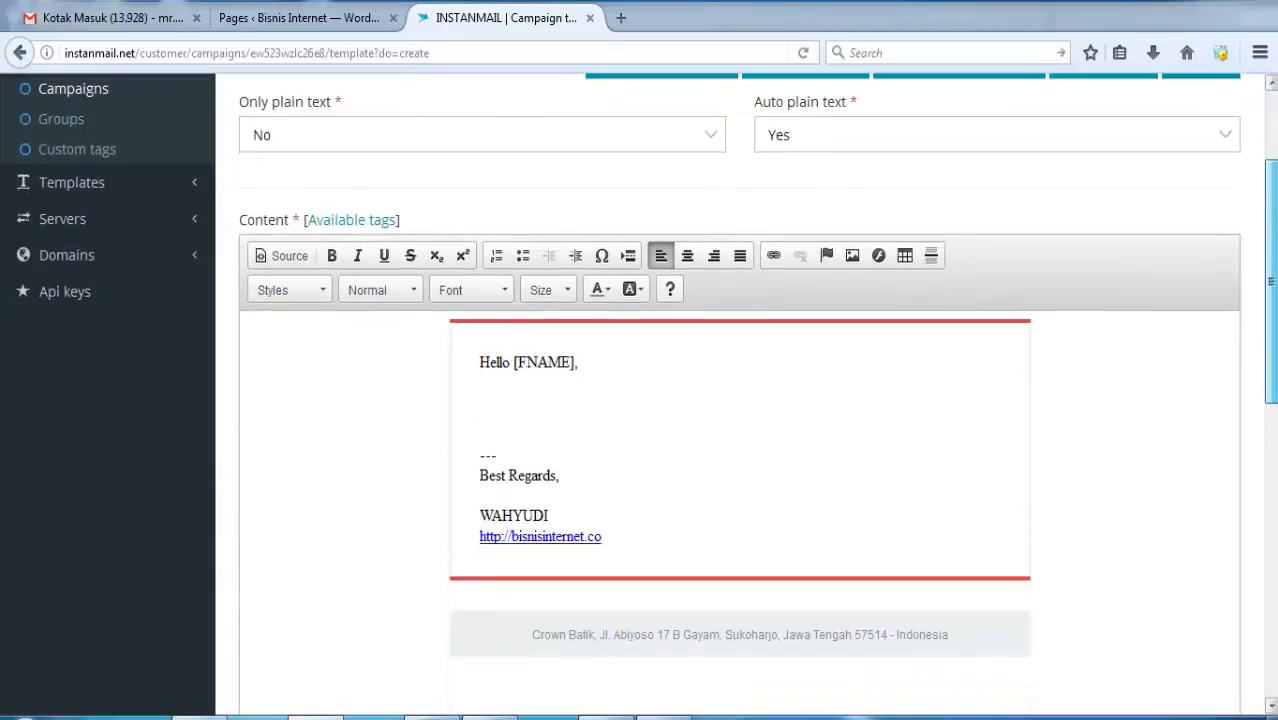
left_click_drag(1271, 281, 1271, 308)
In new_page_1.htm's Normal view, copy the paragraphs below the greeting, then minimize FrontPage.
left_click(608, 717)
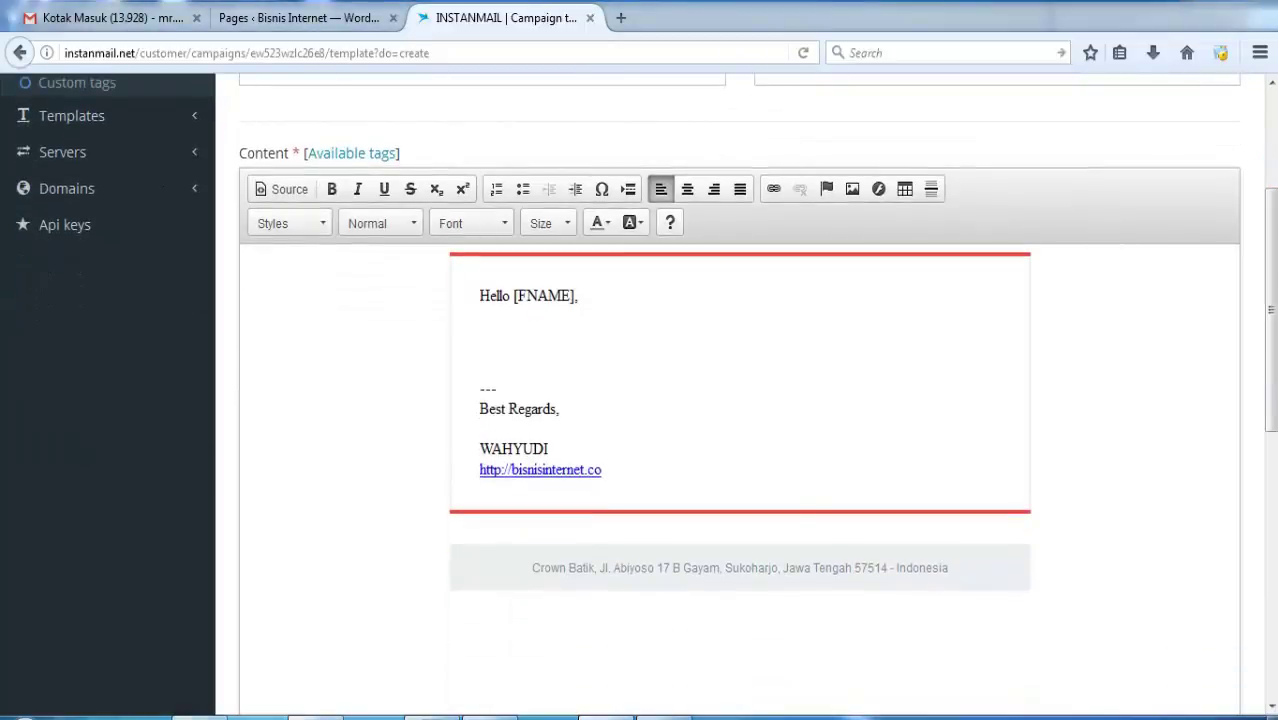
left_click(421, 583)
left_click(475, 483)
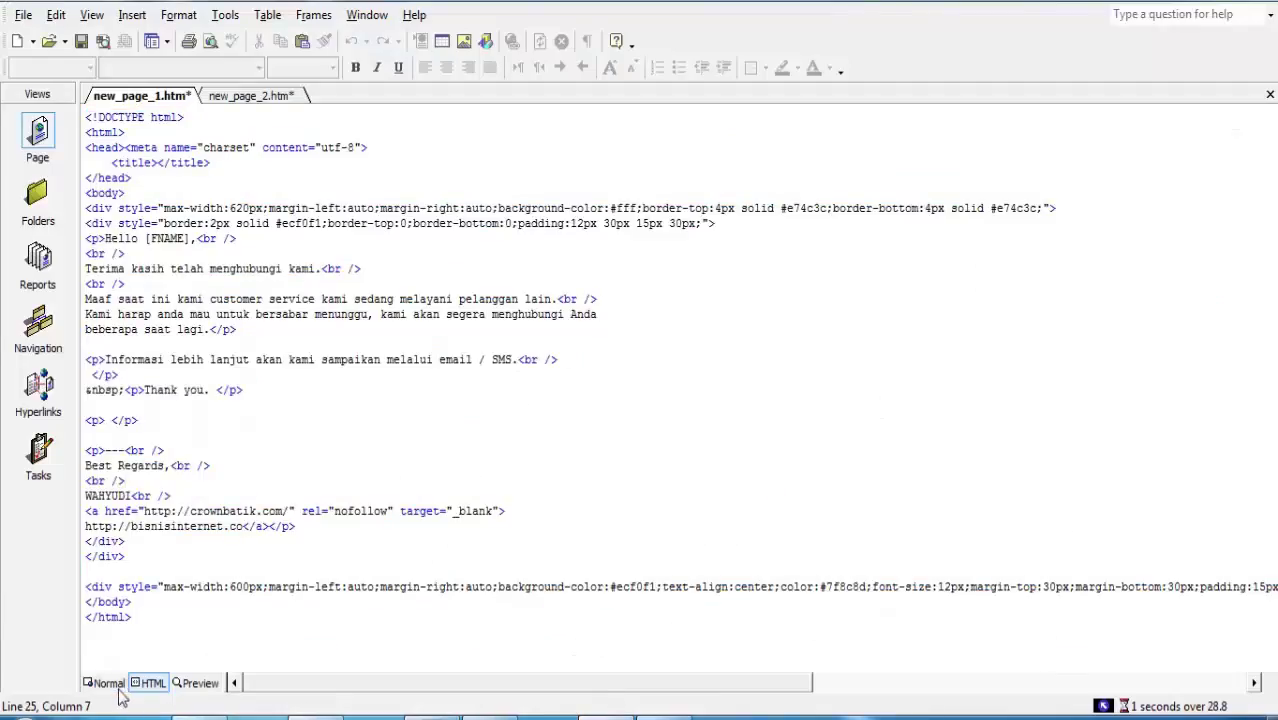
left_click(110, 682)
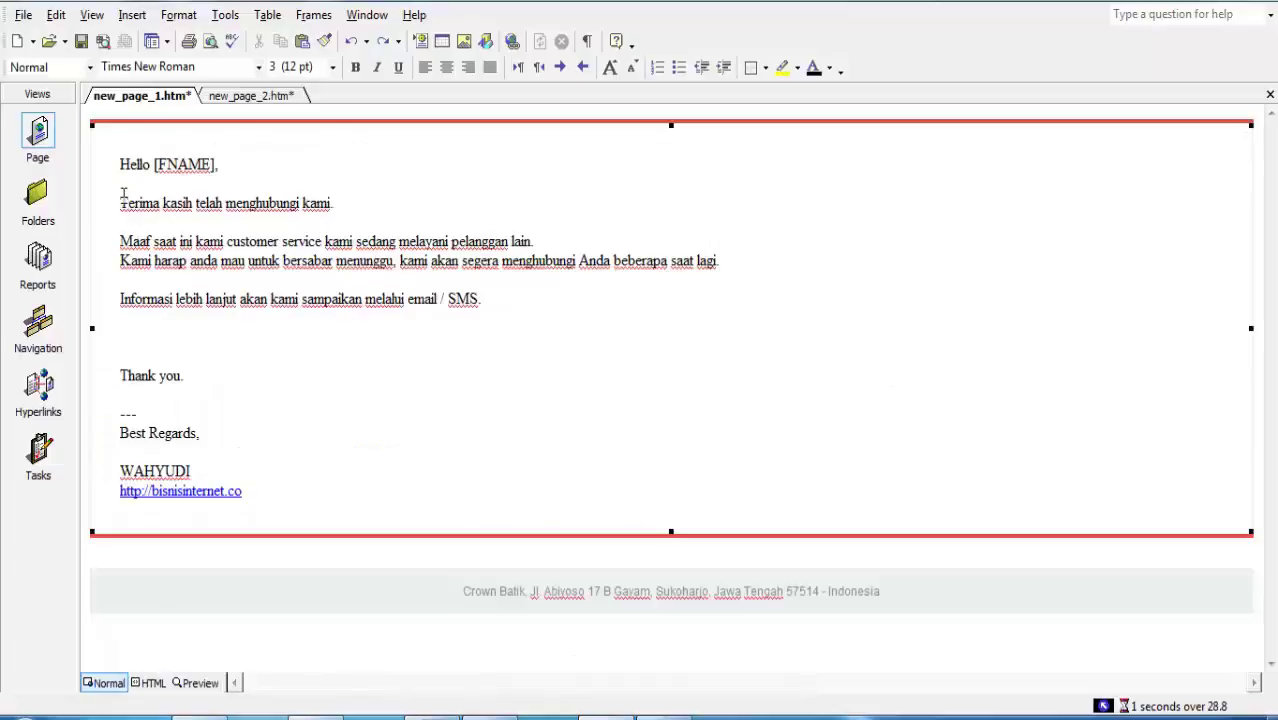
left_click_drag(121, 200, 340, 374)
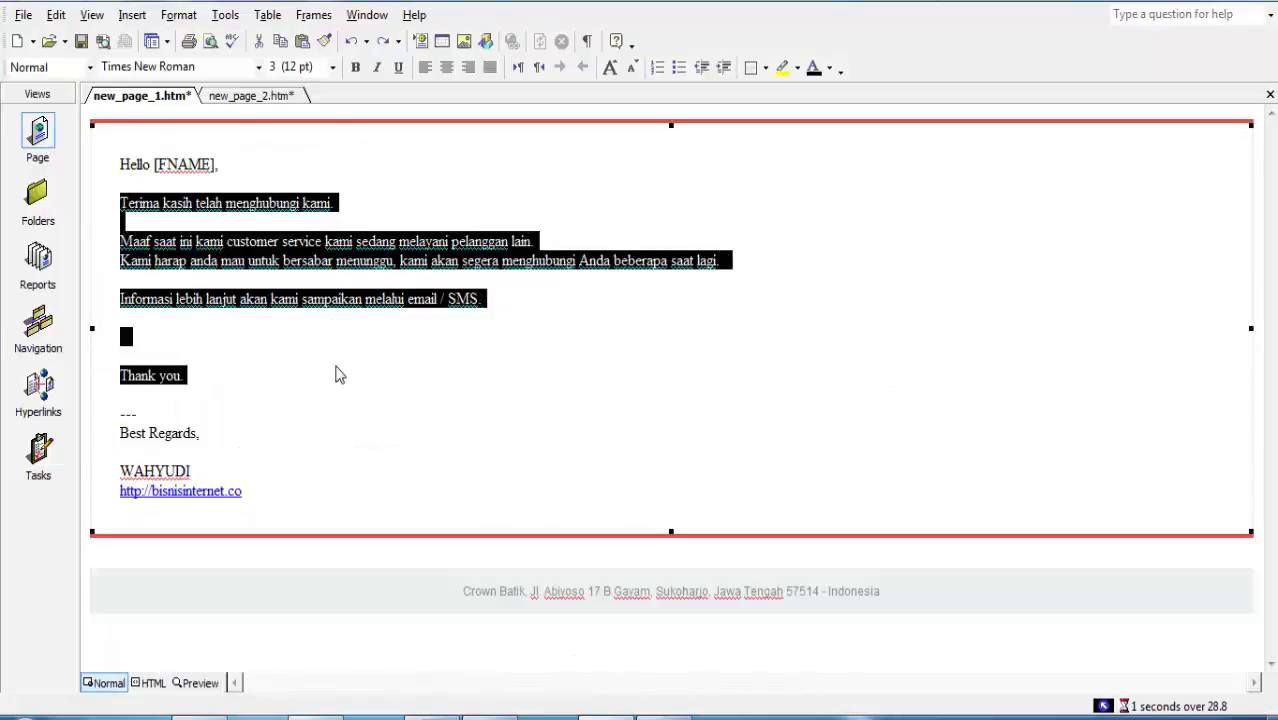
right_click(262, 256)
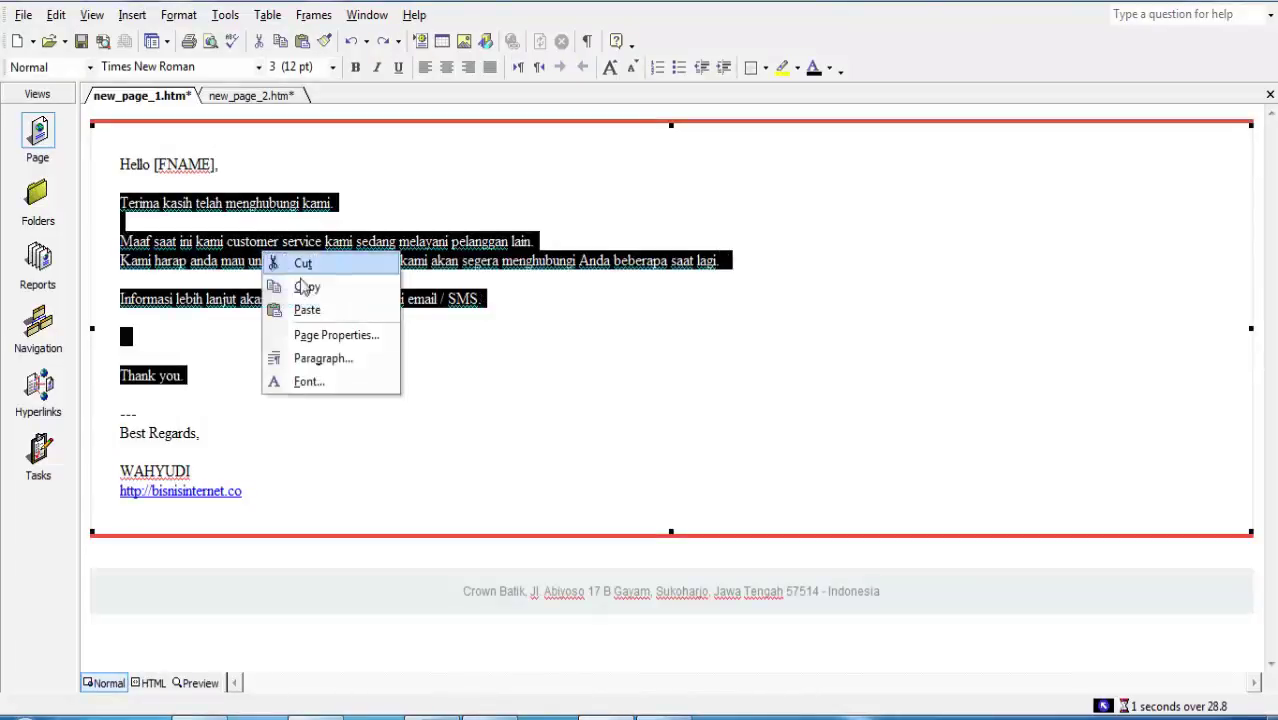
left_click(308, 285)
left_click(1198, 4)
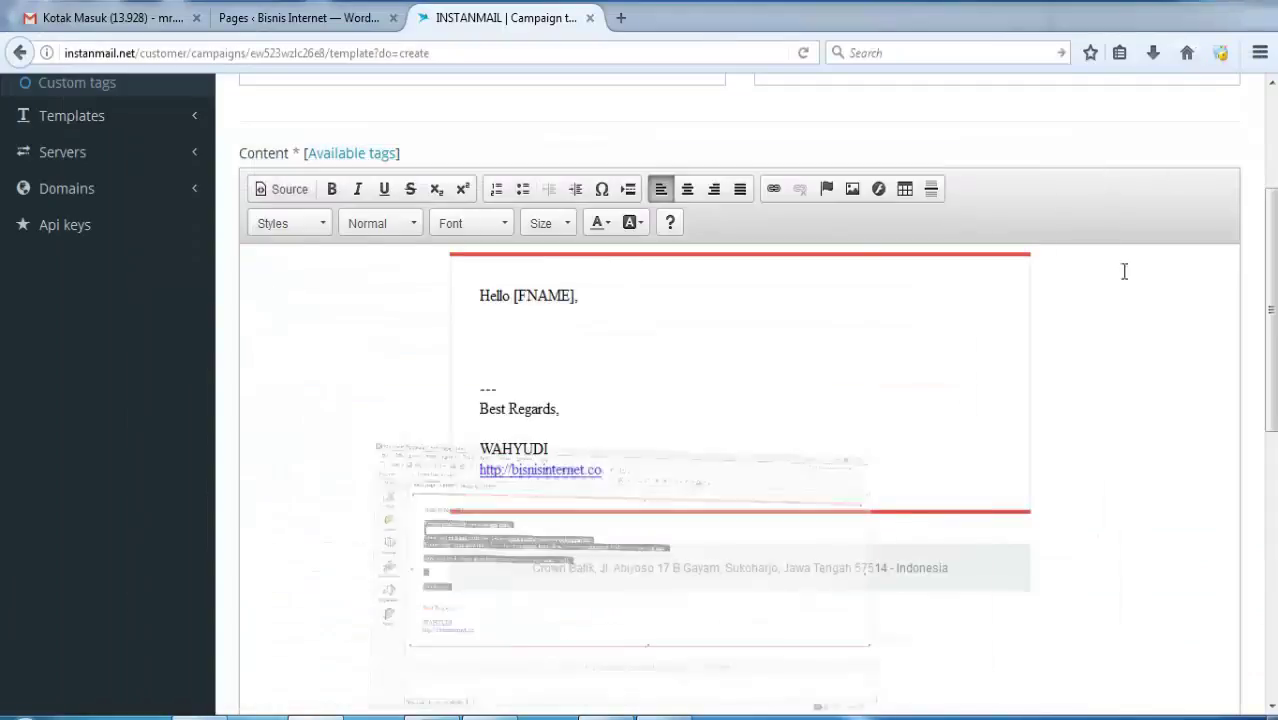
Paste the Indonesian thank-you message below Hello [FNAME] in the CS support template and save it.
left_click(541, 327)
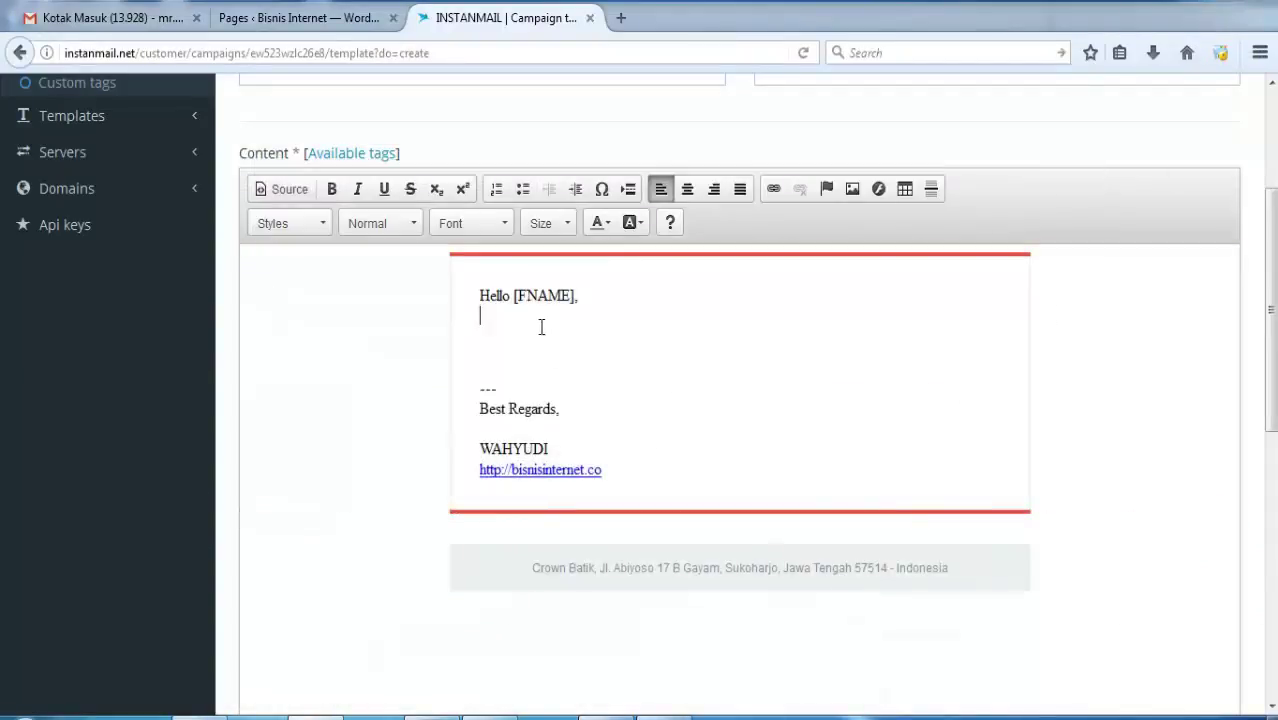
key("ctrl+v")
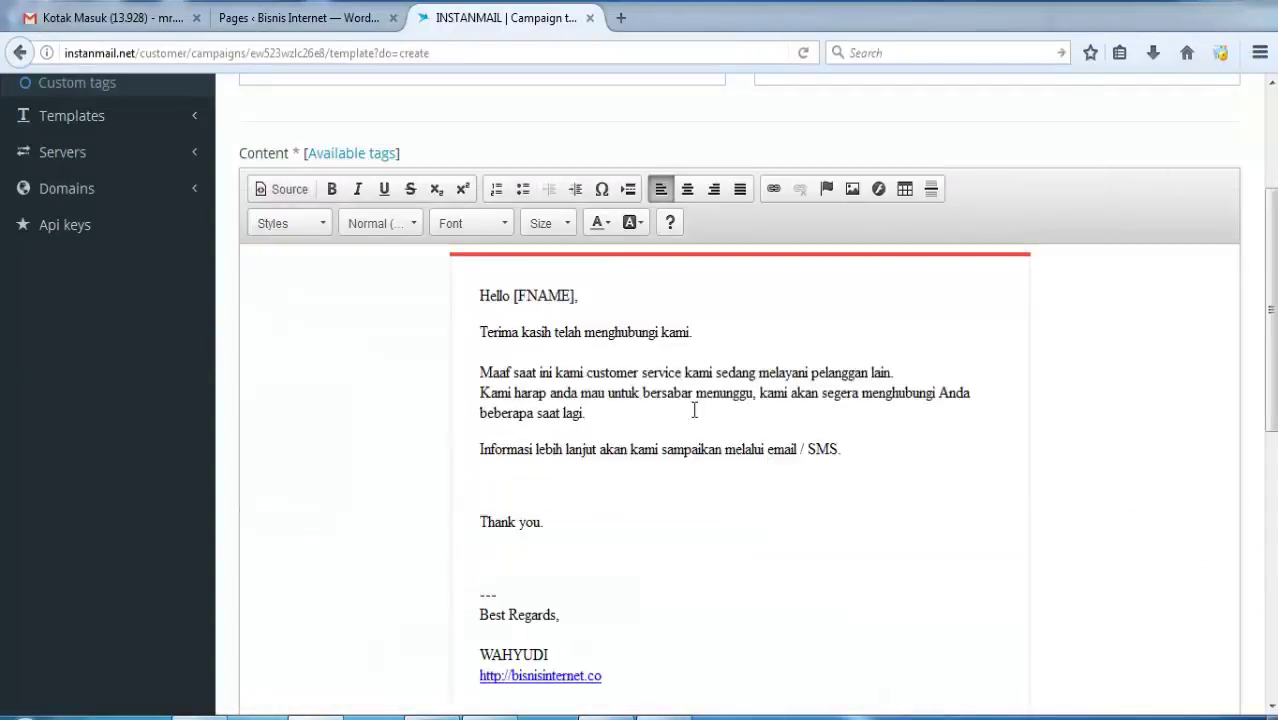
left_click(768, 534)
scroll(1270, 310, "down", 3)
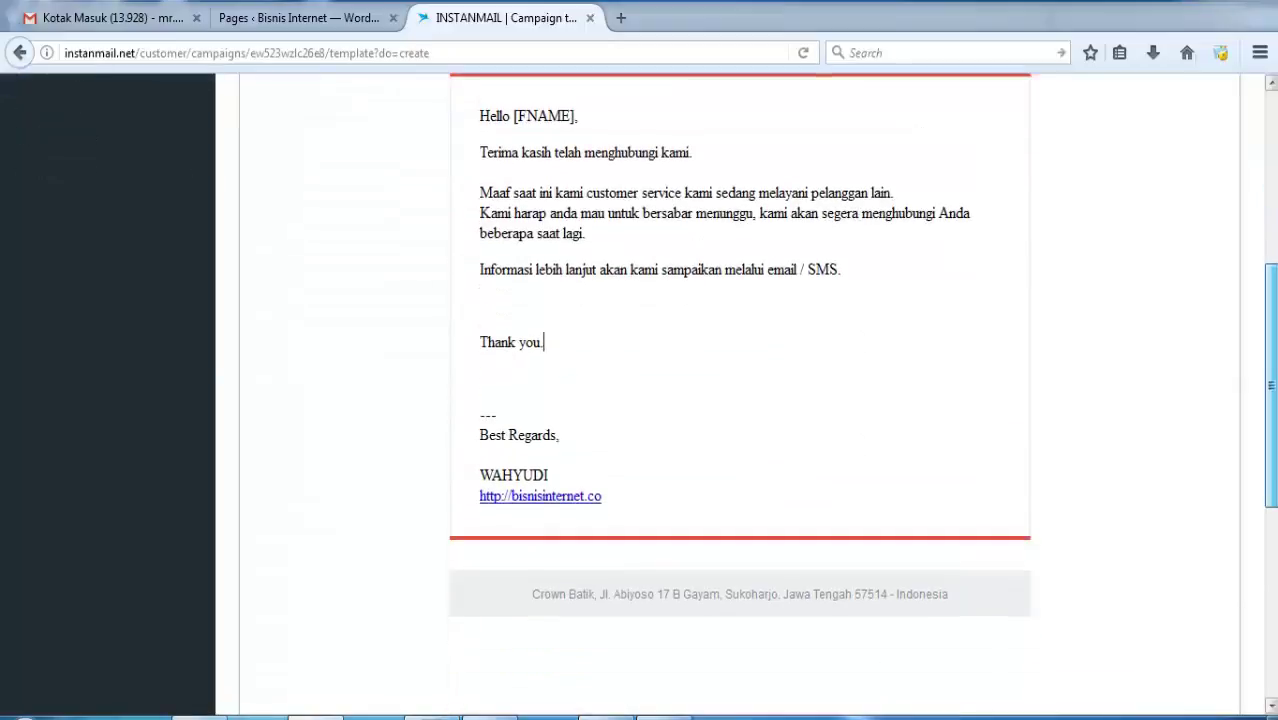
scroll(740, 400, "down", 5)
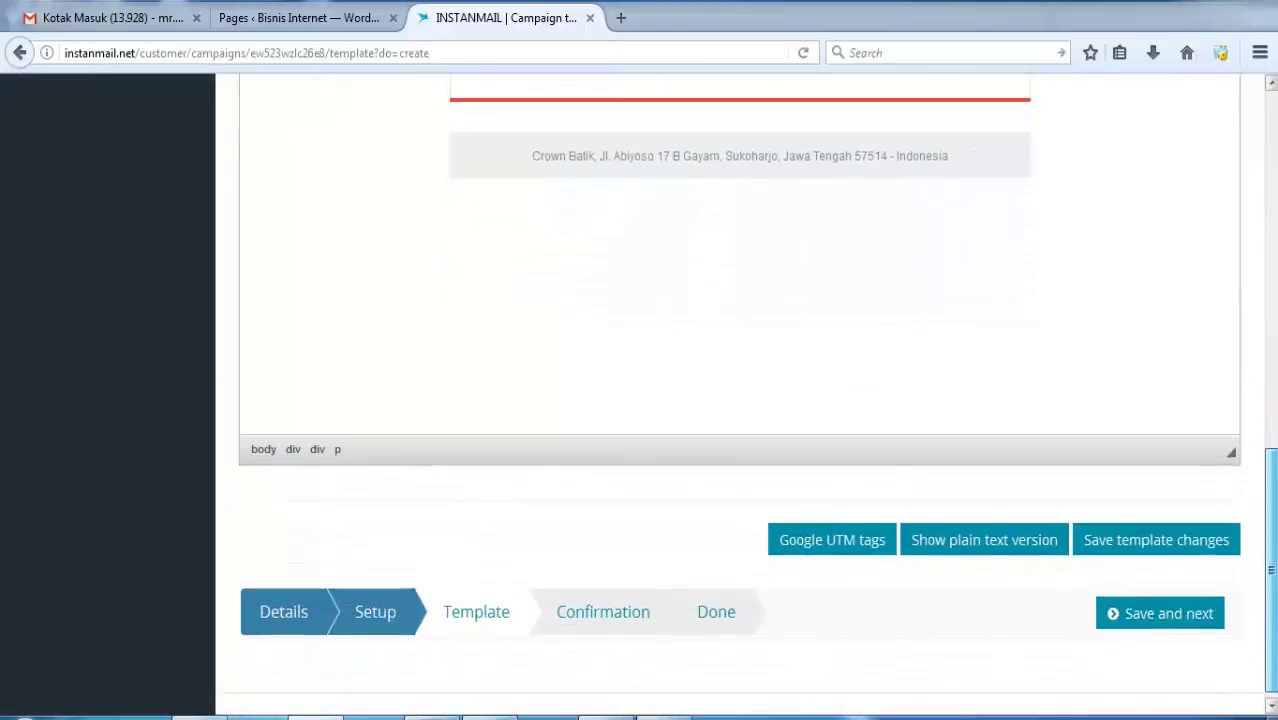
left_click(640, 616)
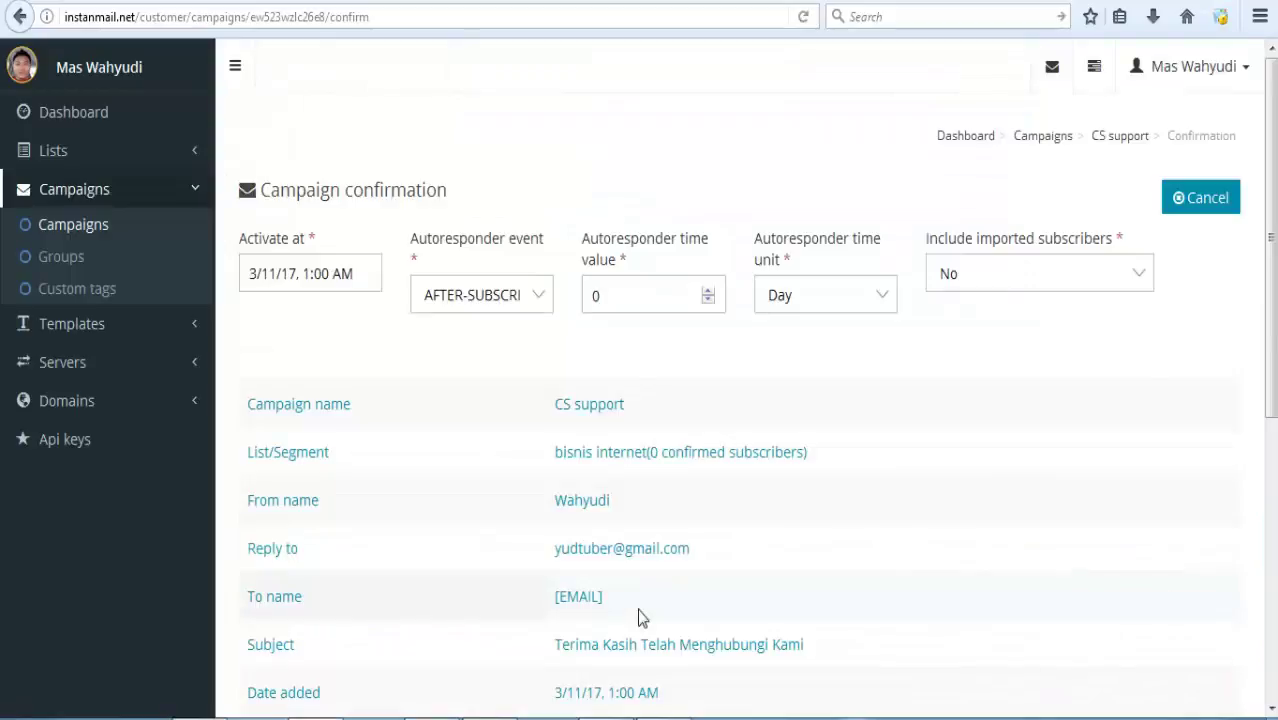
Save and activate the CS support autoresponder from the confirmation page.
scroll(641, 617, "down", 5)
left_click(1160, 418)
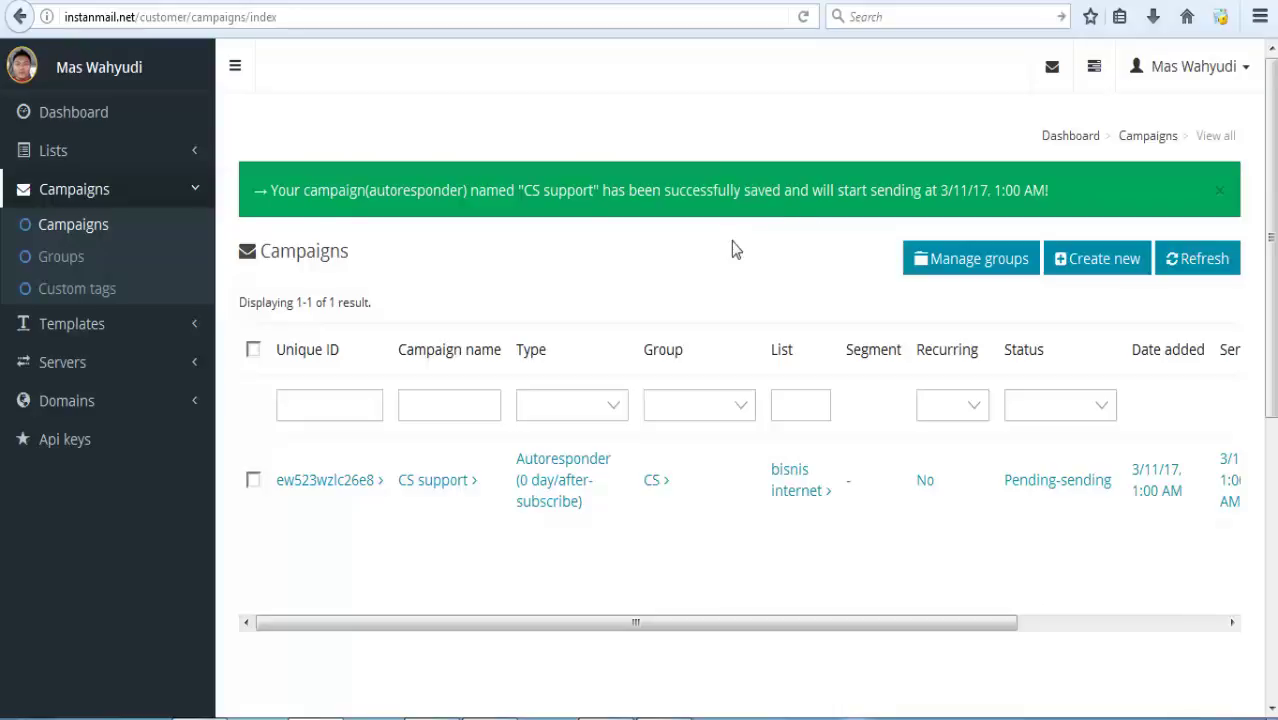
Open the embed forms page of the bisnis internet list.
left_click(85, 160)
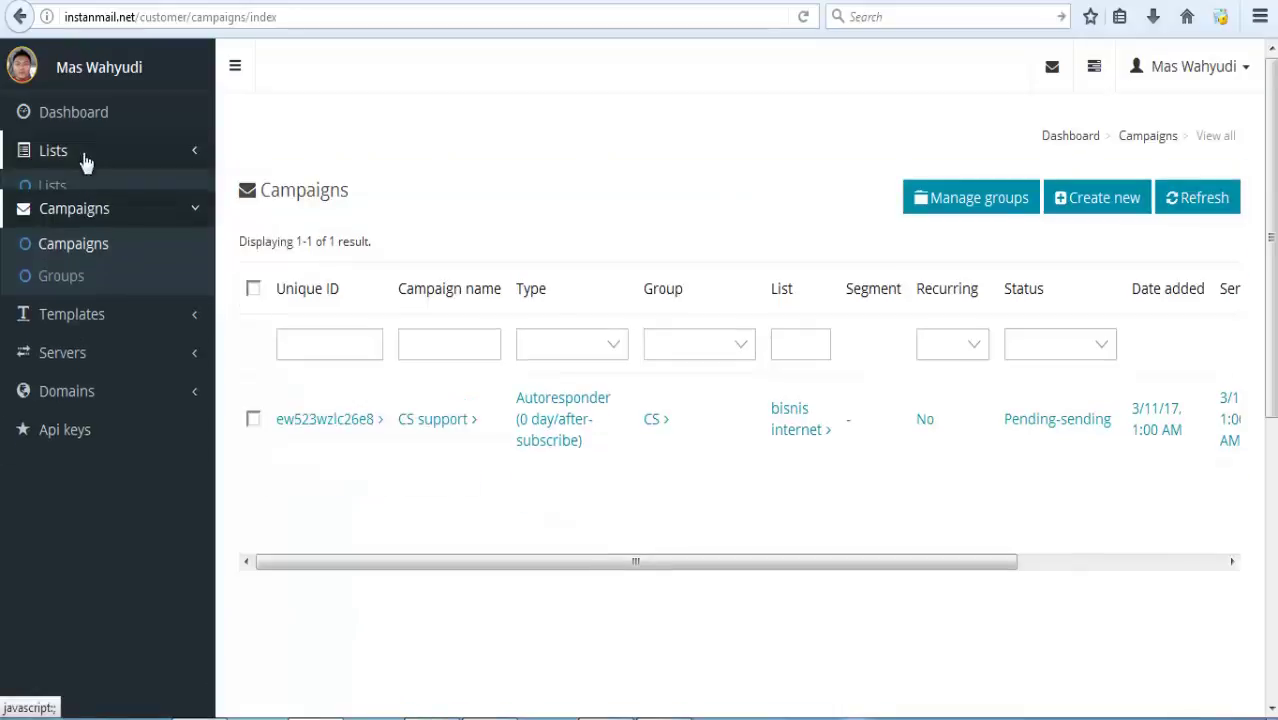
left_click(74, 188)
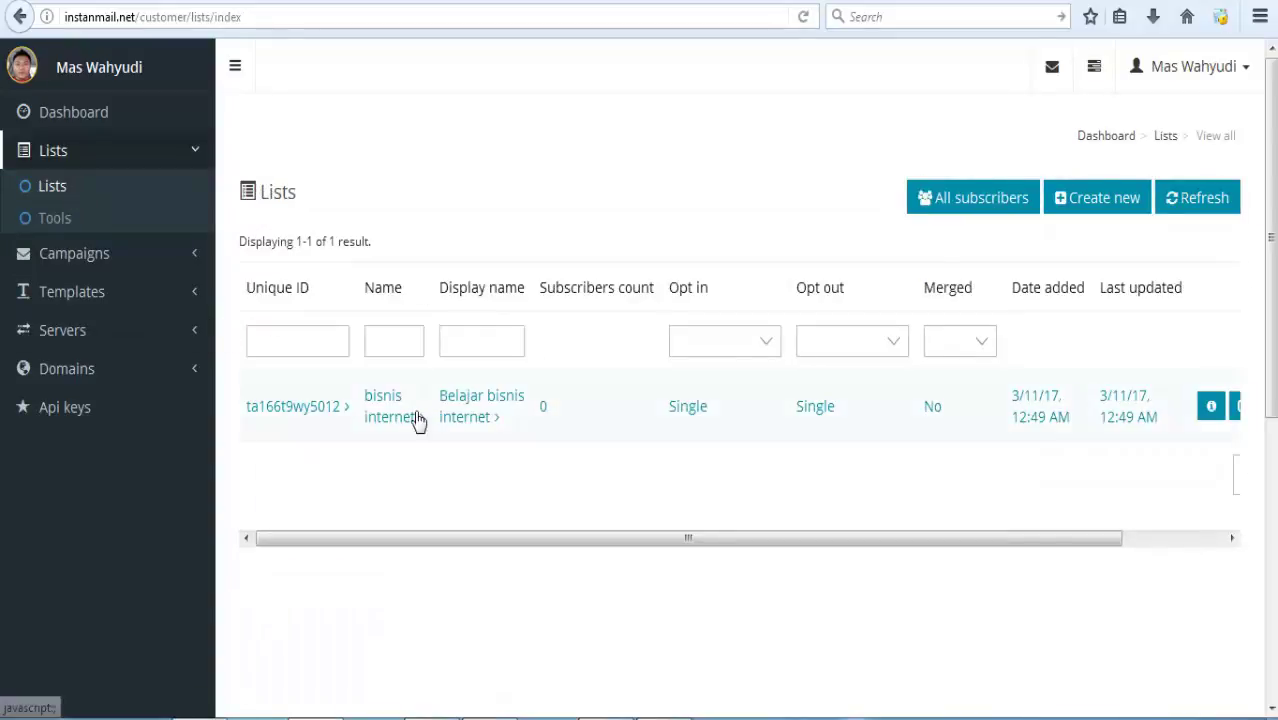
left_click(398, 421)
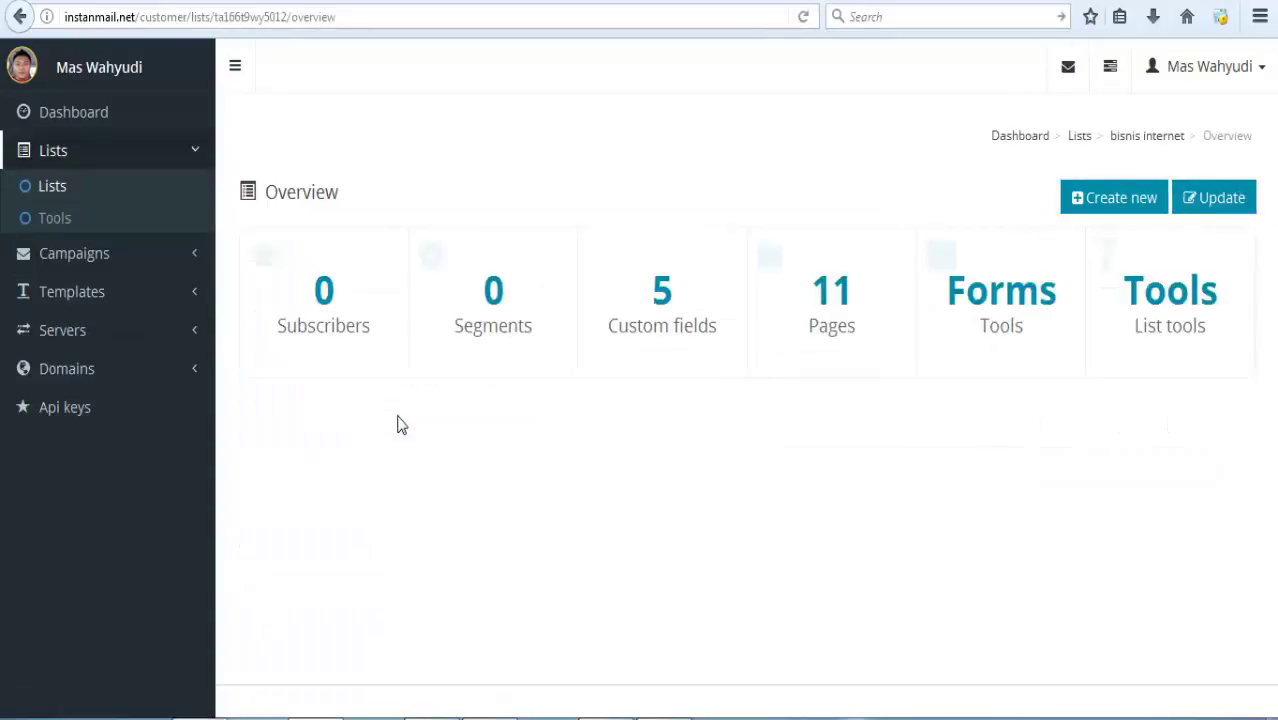
left_click(998, 306)
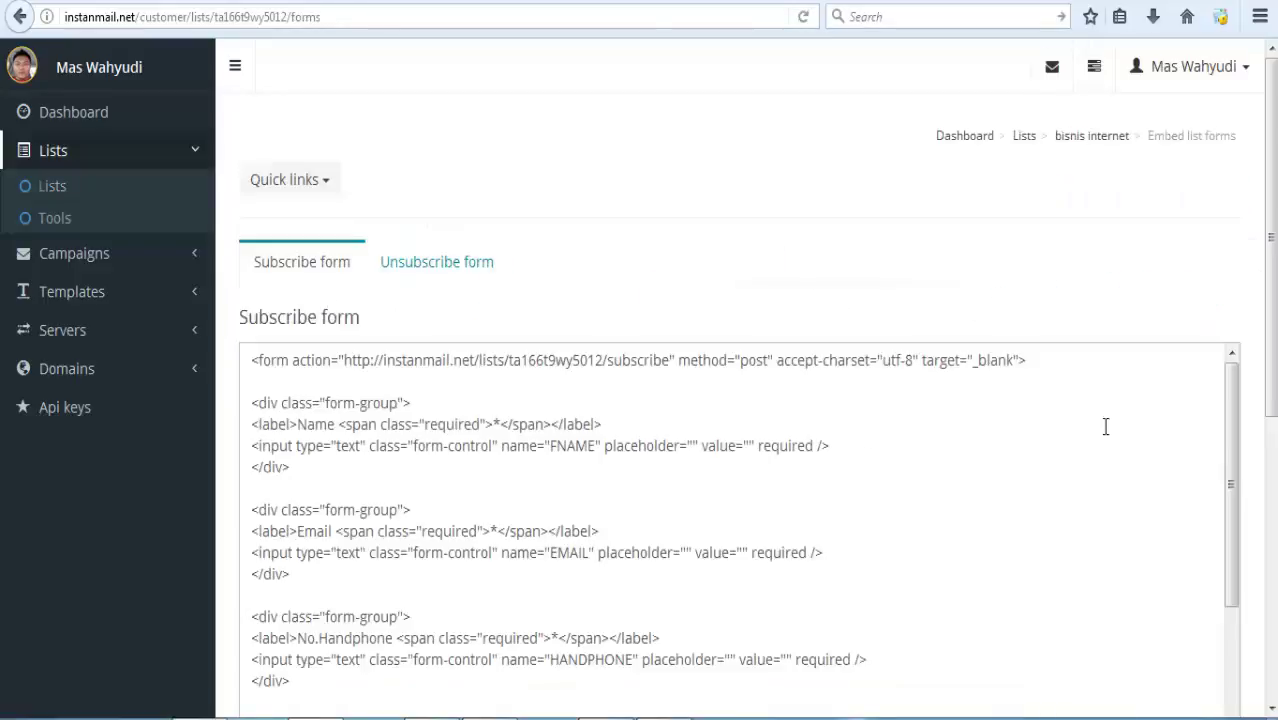
Select the entire subscribe form HTML code and copy it.
left_click_drag(1274, 399, 1275, 570)
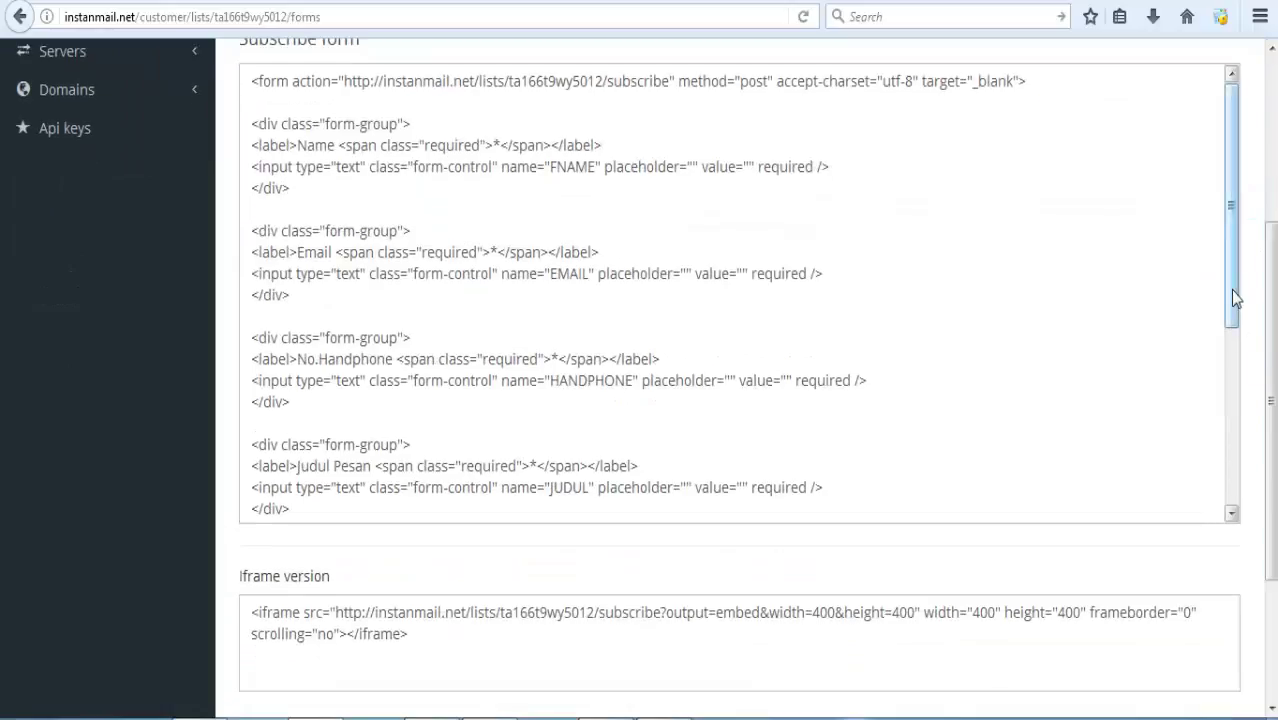
left_click_drag(1235, 299, 1235, 478)
left_click_drag(370, 506, 314, 132)
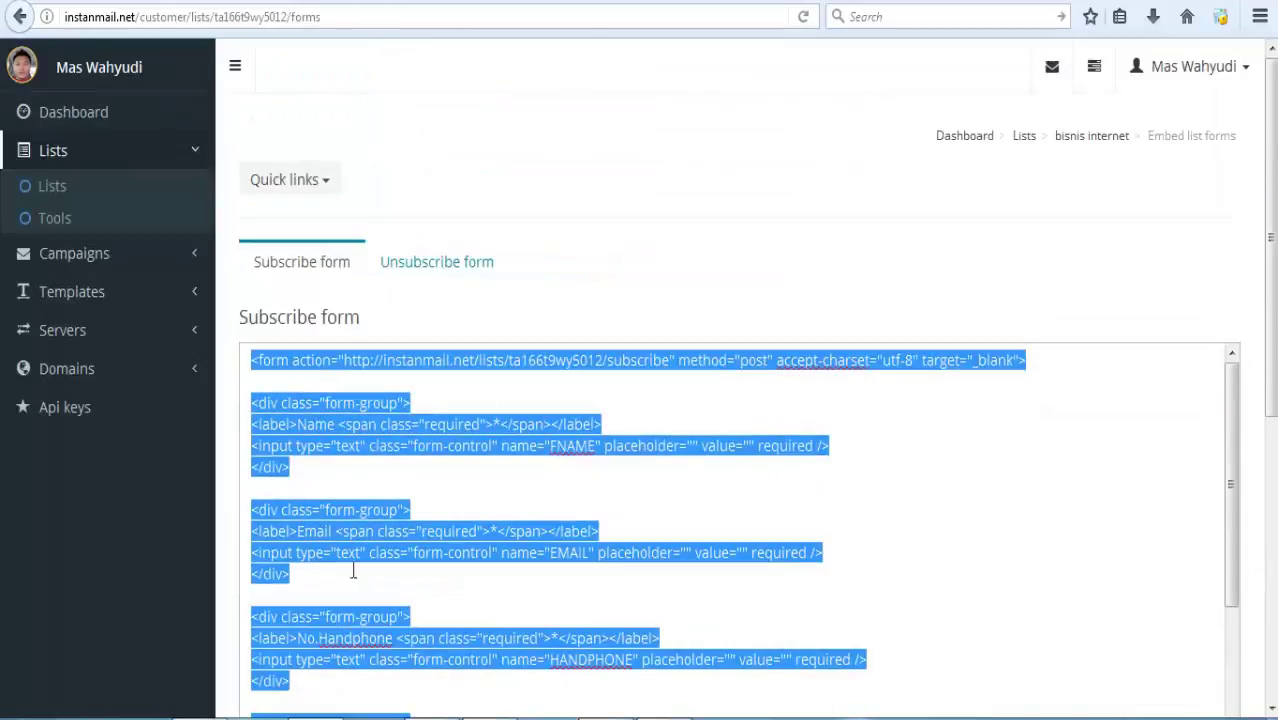
right_click(330, 441)
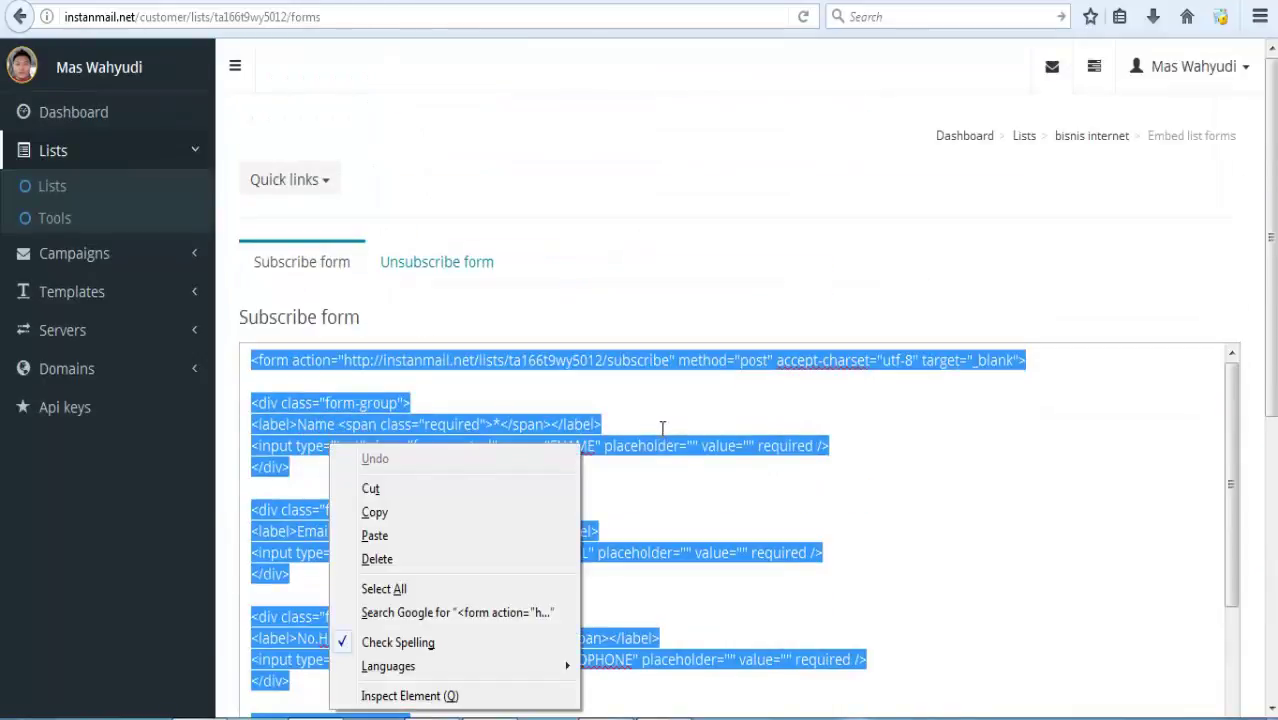
left_click(662, 428)
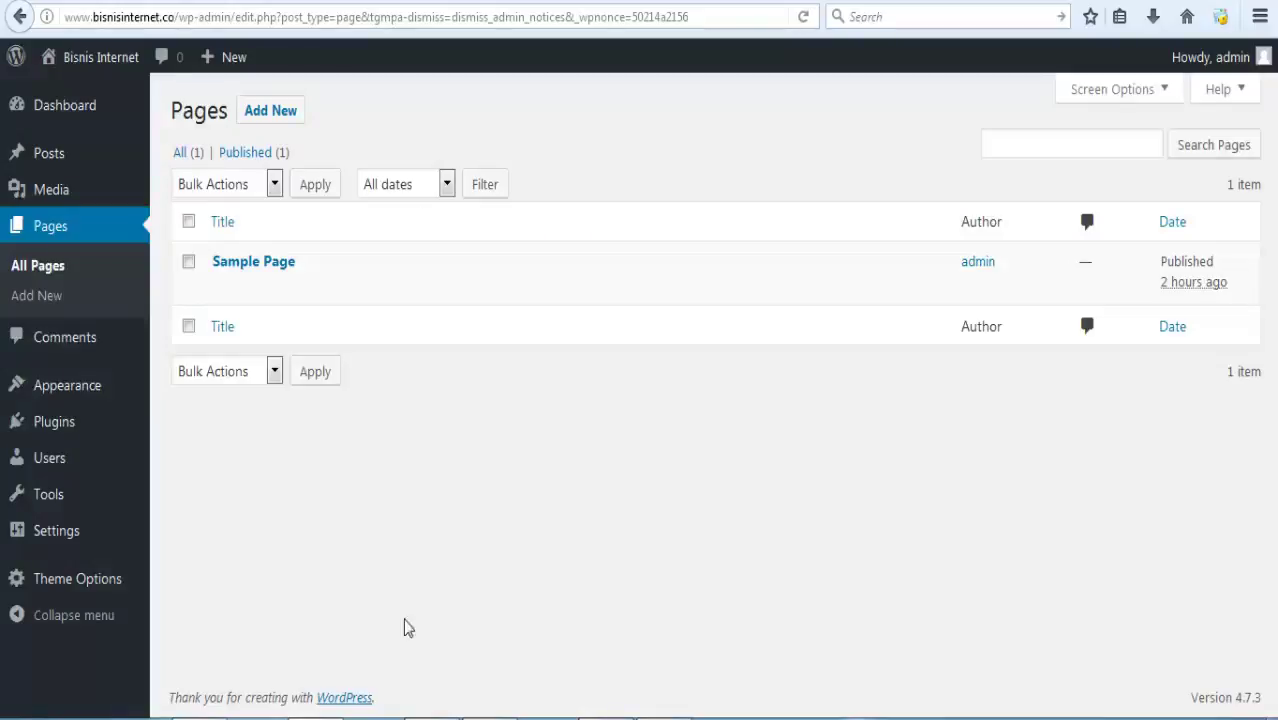
Create a new WordPress page titled 'Hubungi Kami' and save the draft.
left_click(269, 111)
type("Hubung")
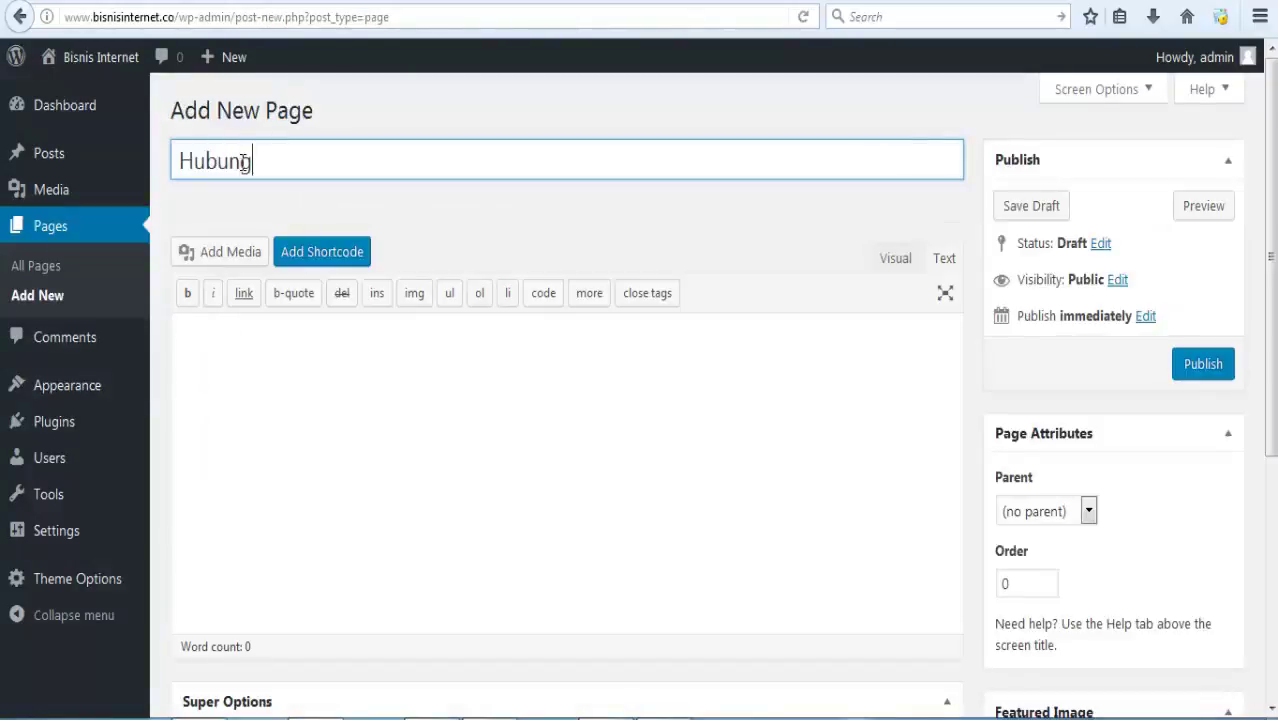
type("i Kami")
left_click(394, 208)
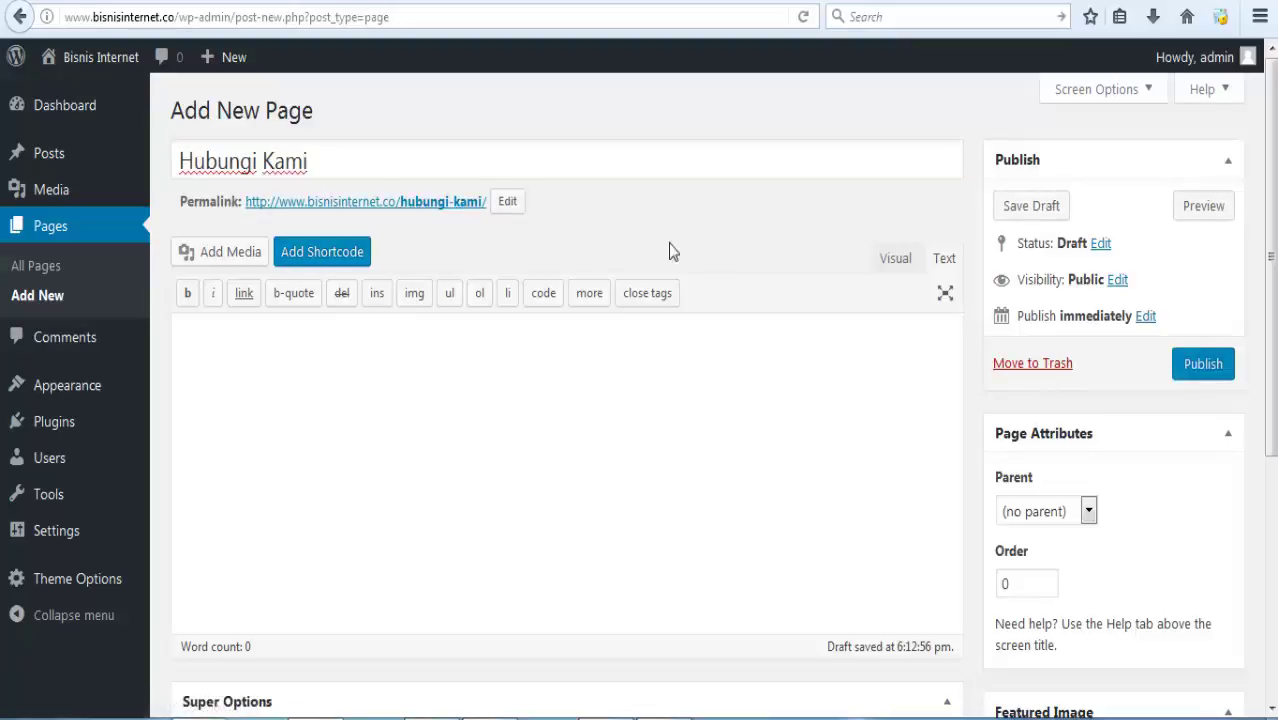
Paste the subscribe form code into the page and change the Subscribe button text to KIRIM PESAN.
left_click(580, 368)
key("ctrl+v")
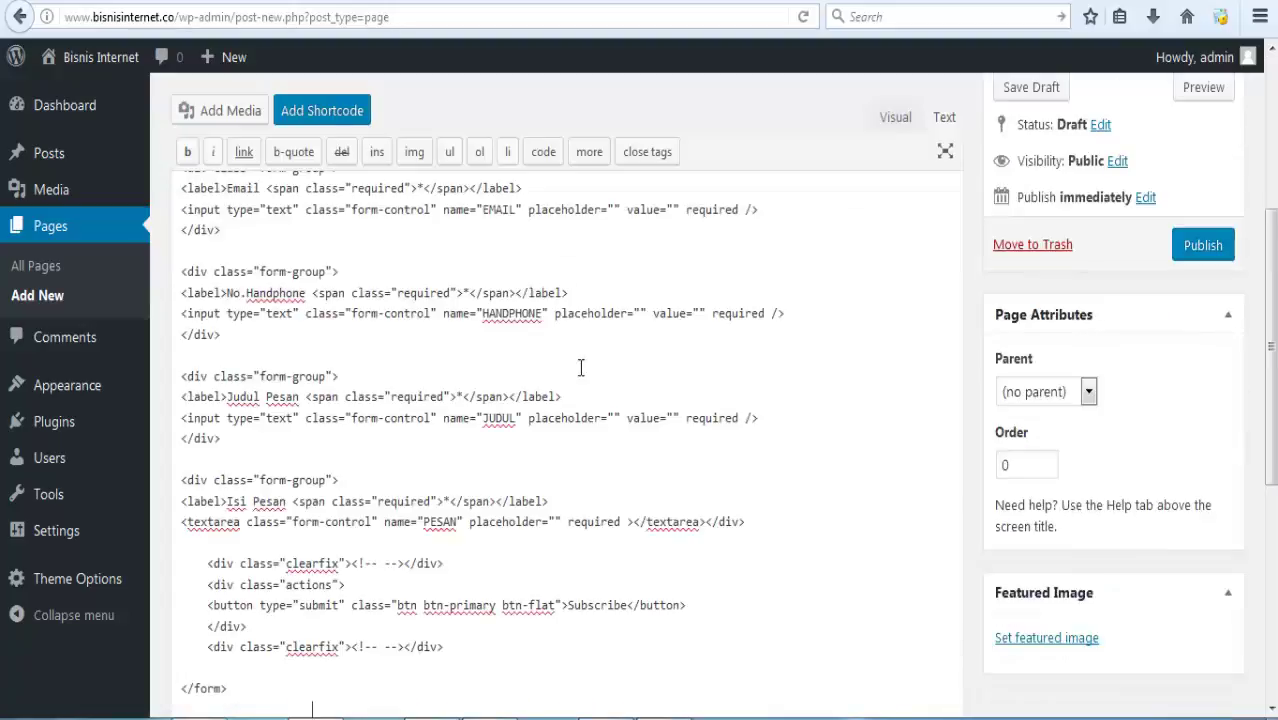
left_click_drag(627, 606, 570, 610)
type("KIRIM")
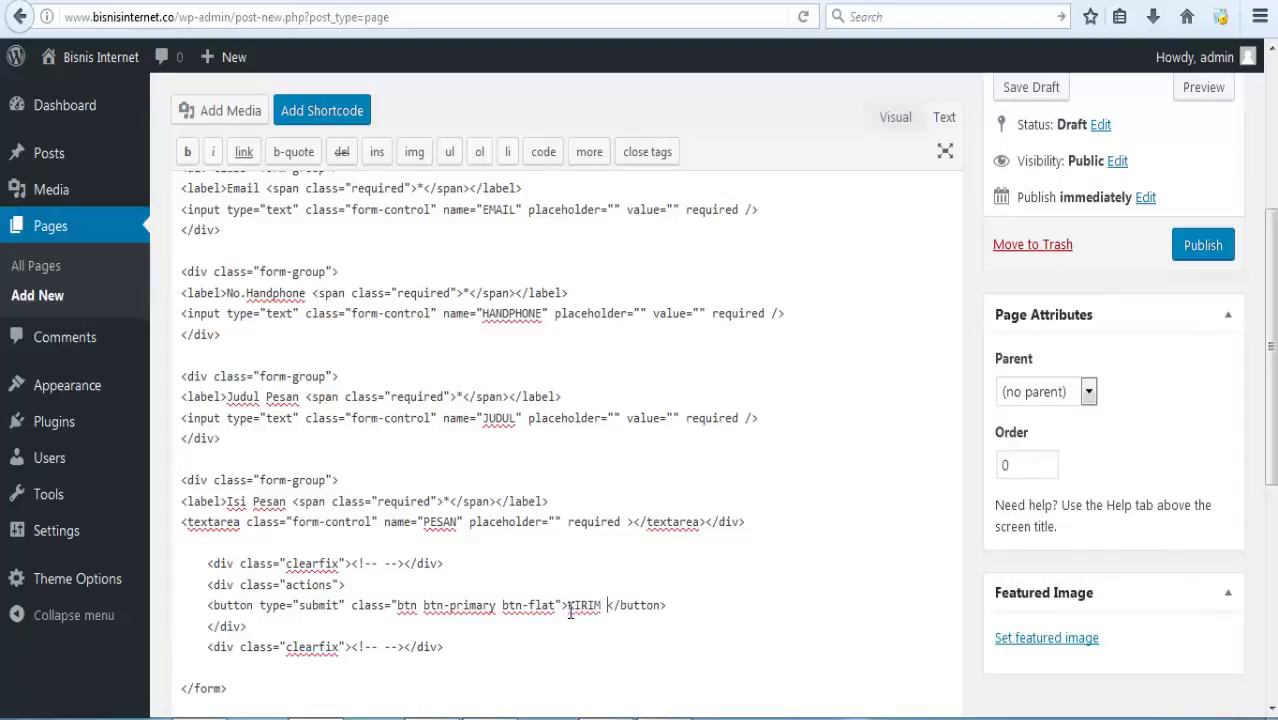
type(" PESAN")
Publish the Hubungi Kami page and open its permalink in a new tab.
scroll(571, 612, "down", 5)
scroll(571, 612, "up", 3)
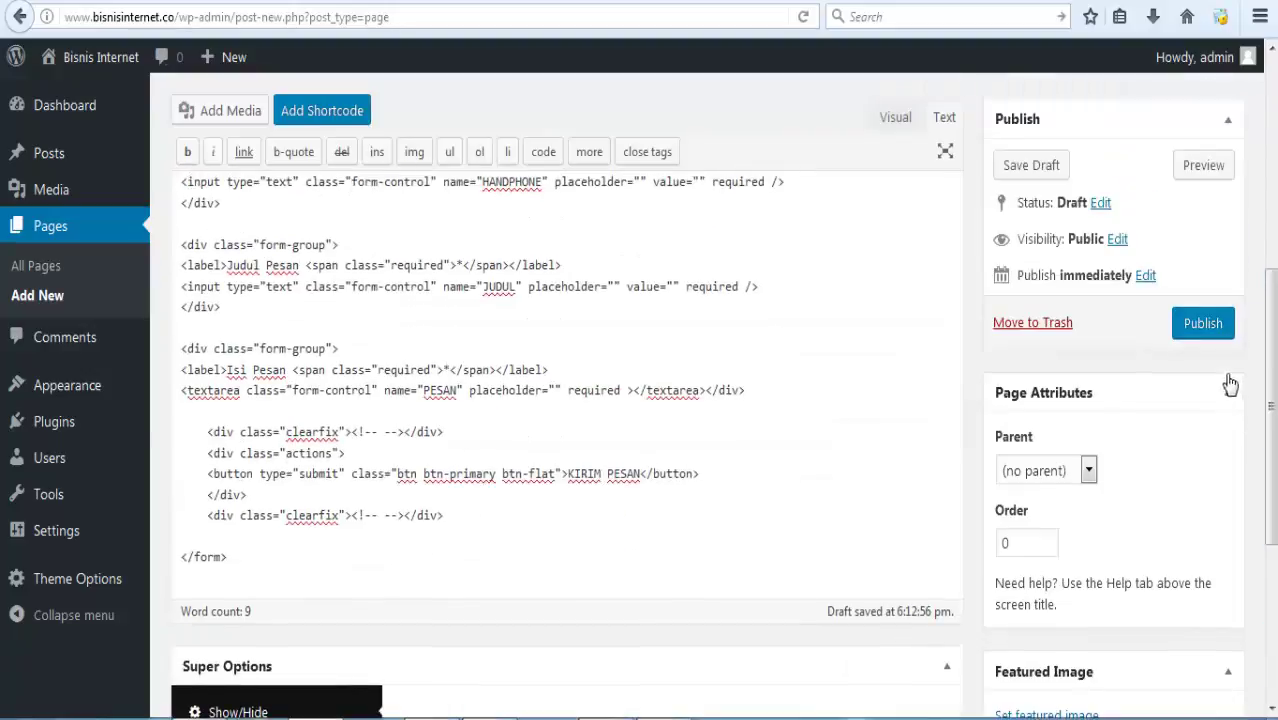
left_click(1218, 337)
right_click(408, 266)
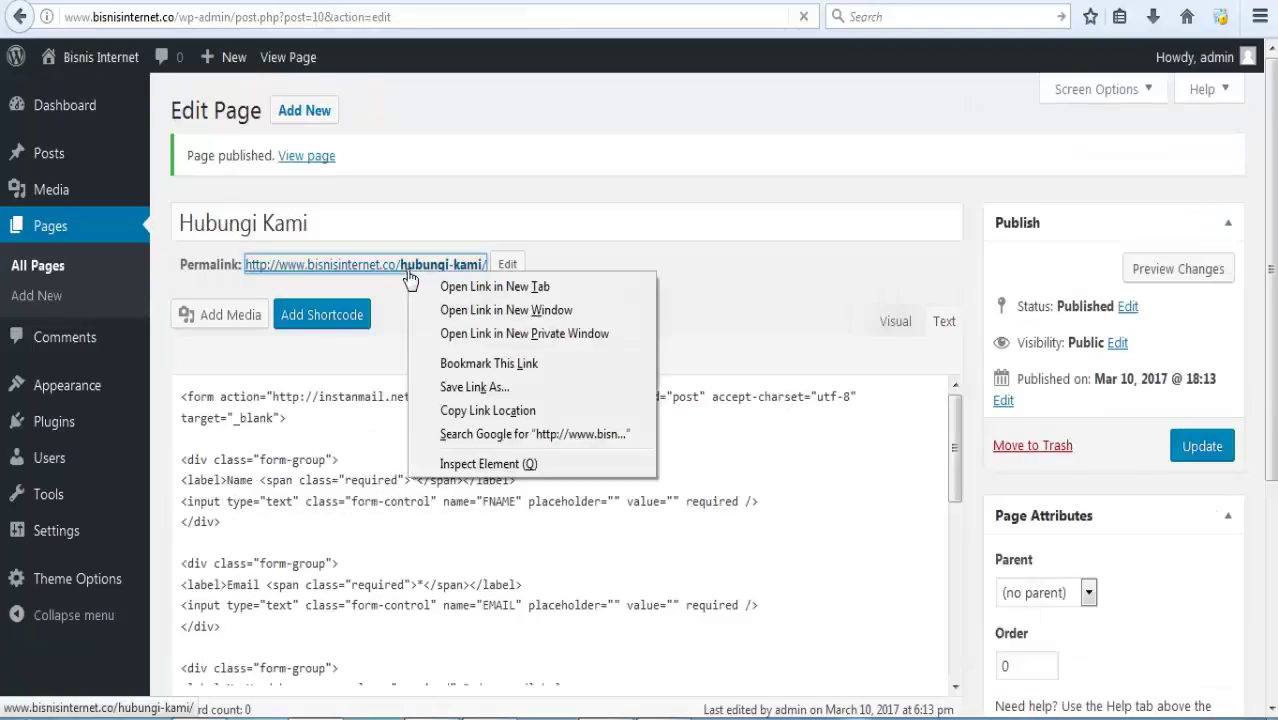
left_click(452, 290)
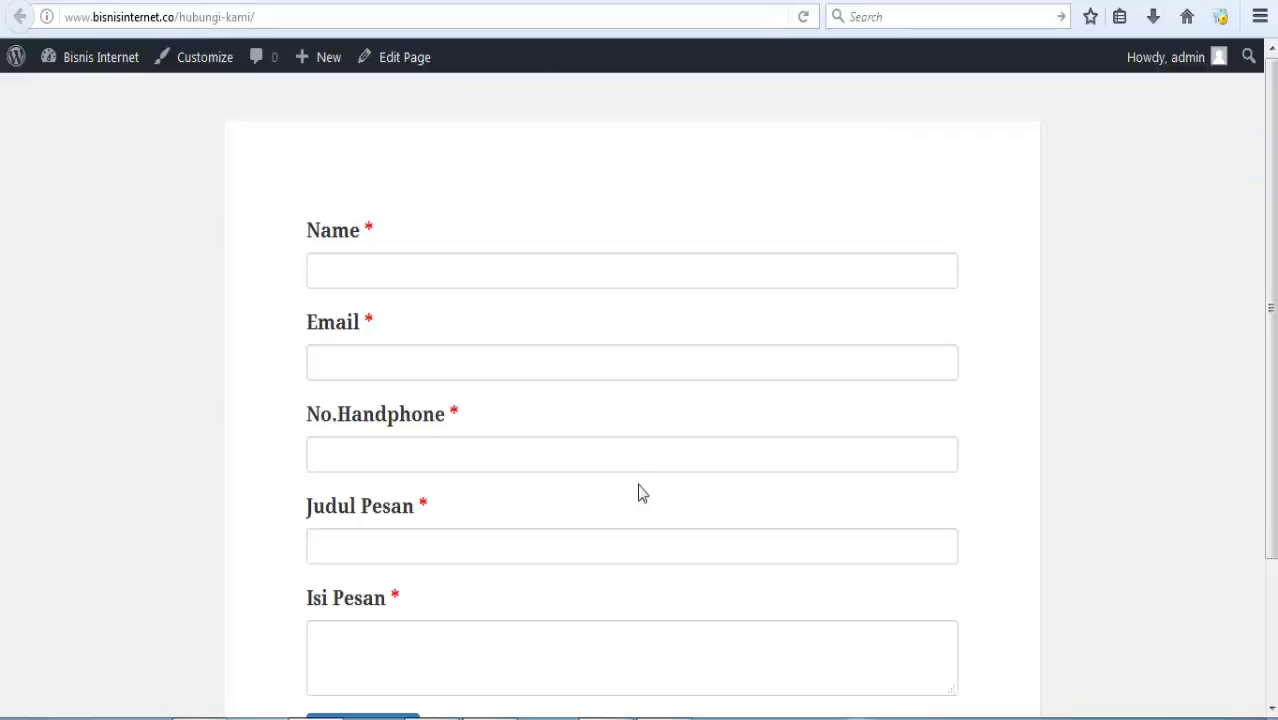
Fill the form's Nama, Email and No. Hanphone fields with a test name, e-mail address and phone number.
mouse_move(1274, 180)
left_mouse_down()
mouse_move(1275, 315)
mouse_move(1275, 160)
left_mouse_up()
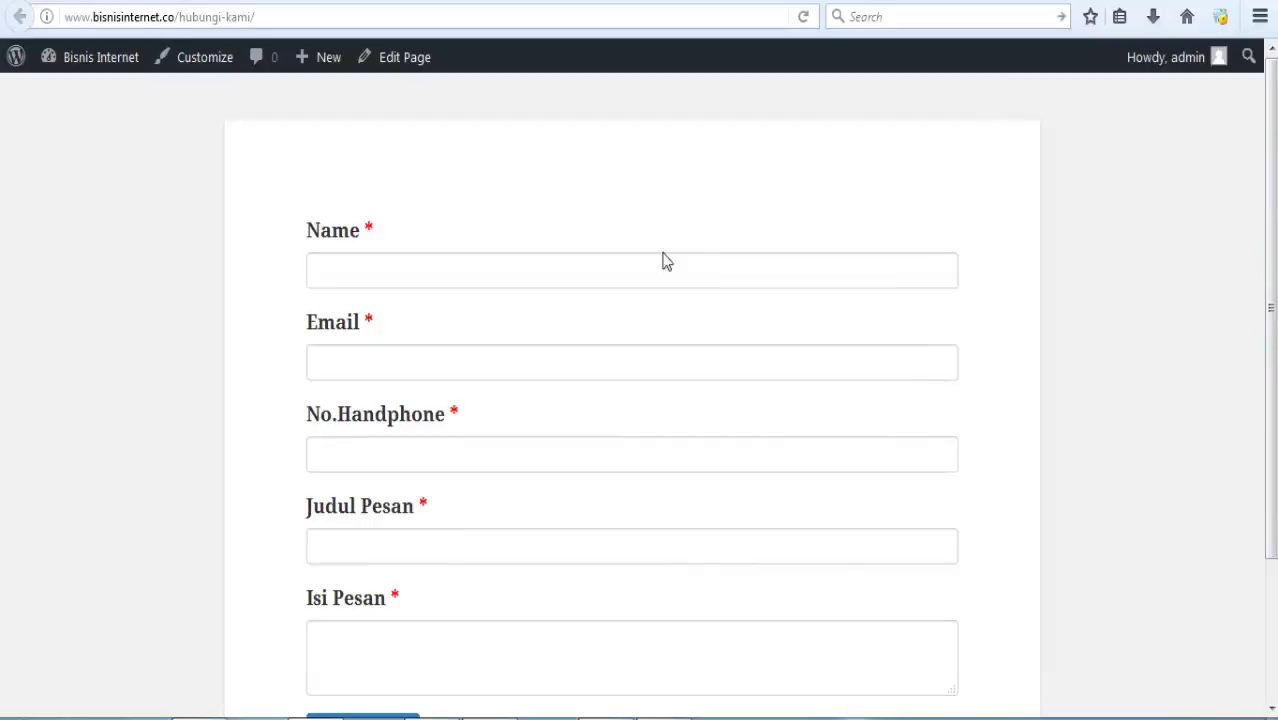
left_click(576, 277)
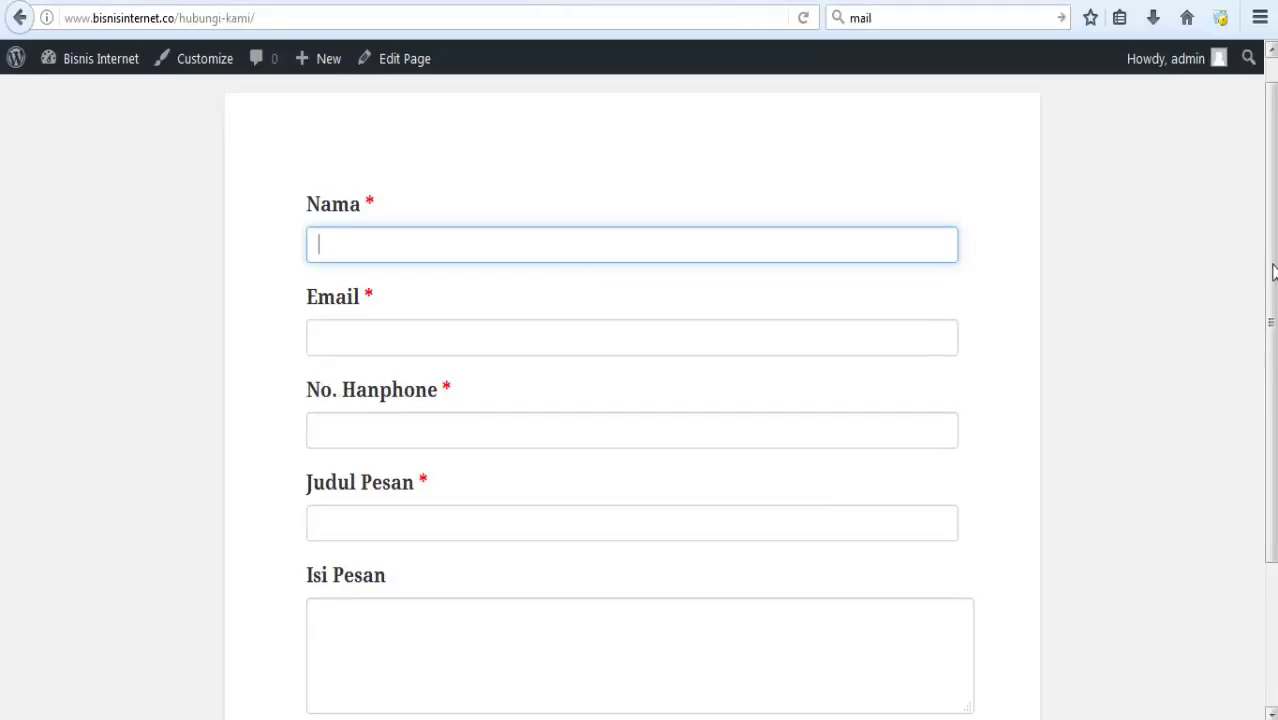
type("bejo")
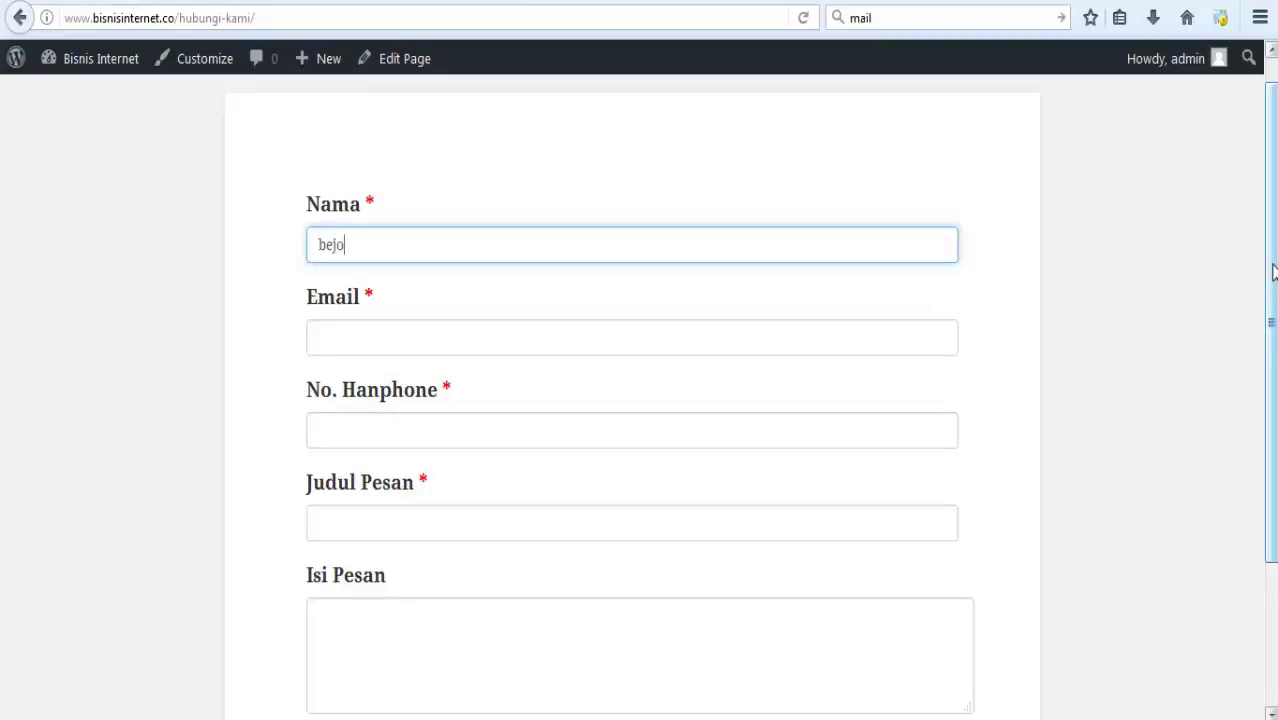
left_click(805, 322)
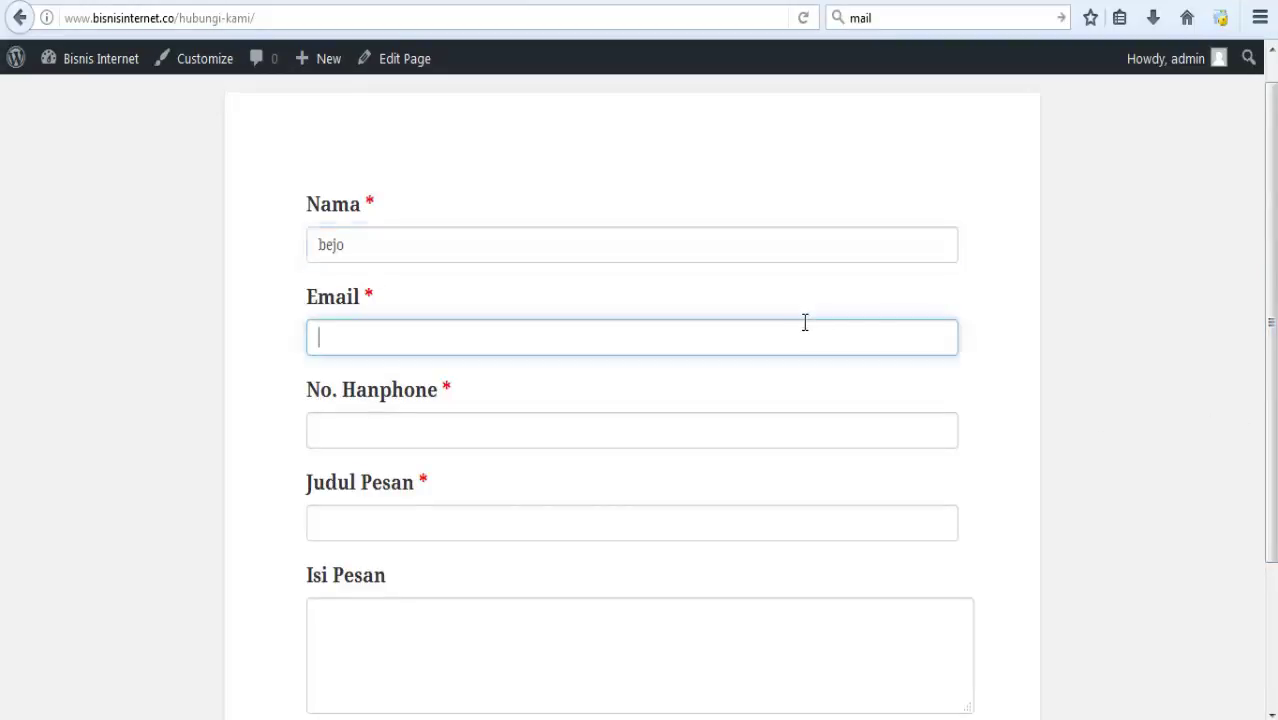
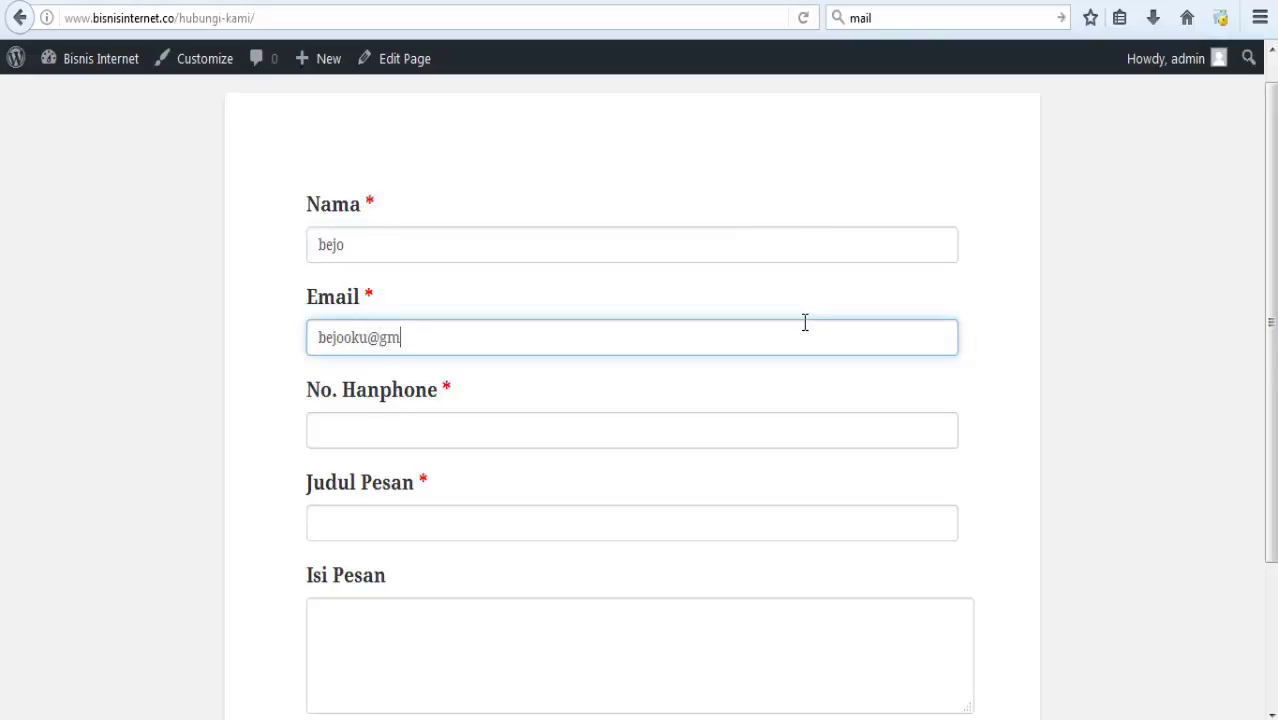
left_click(684, 426)
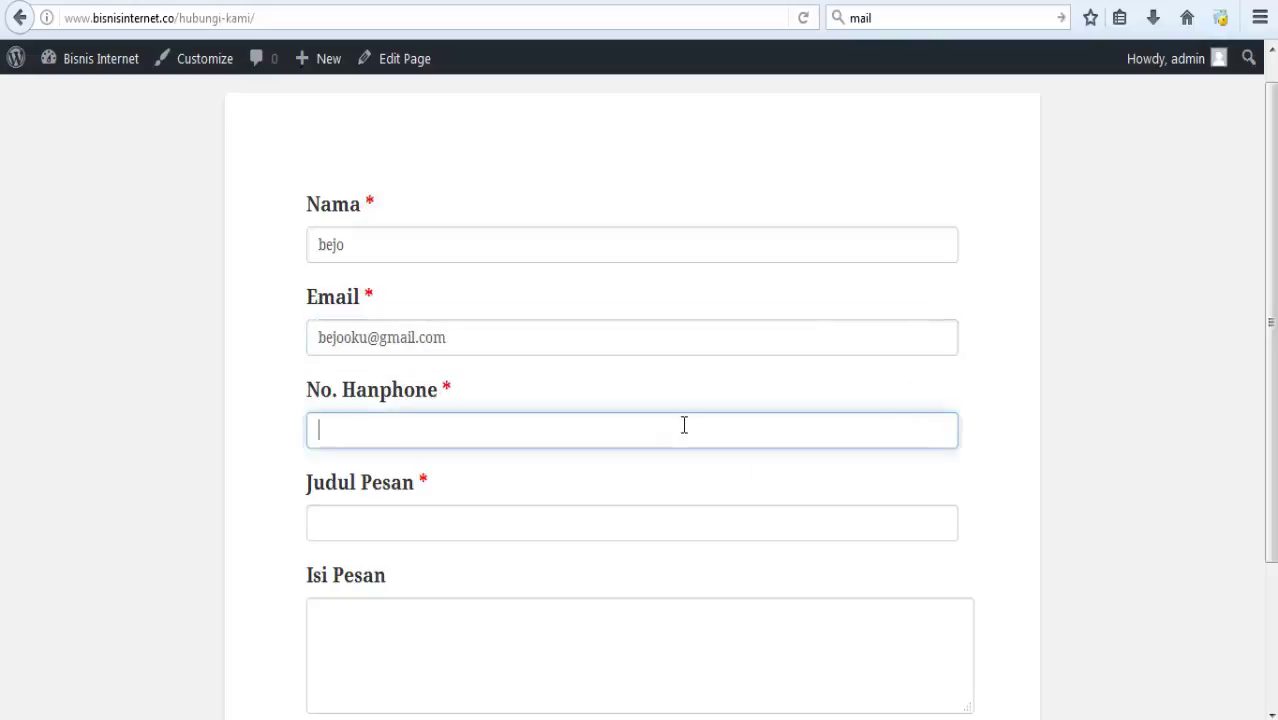
type("08123456")
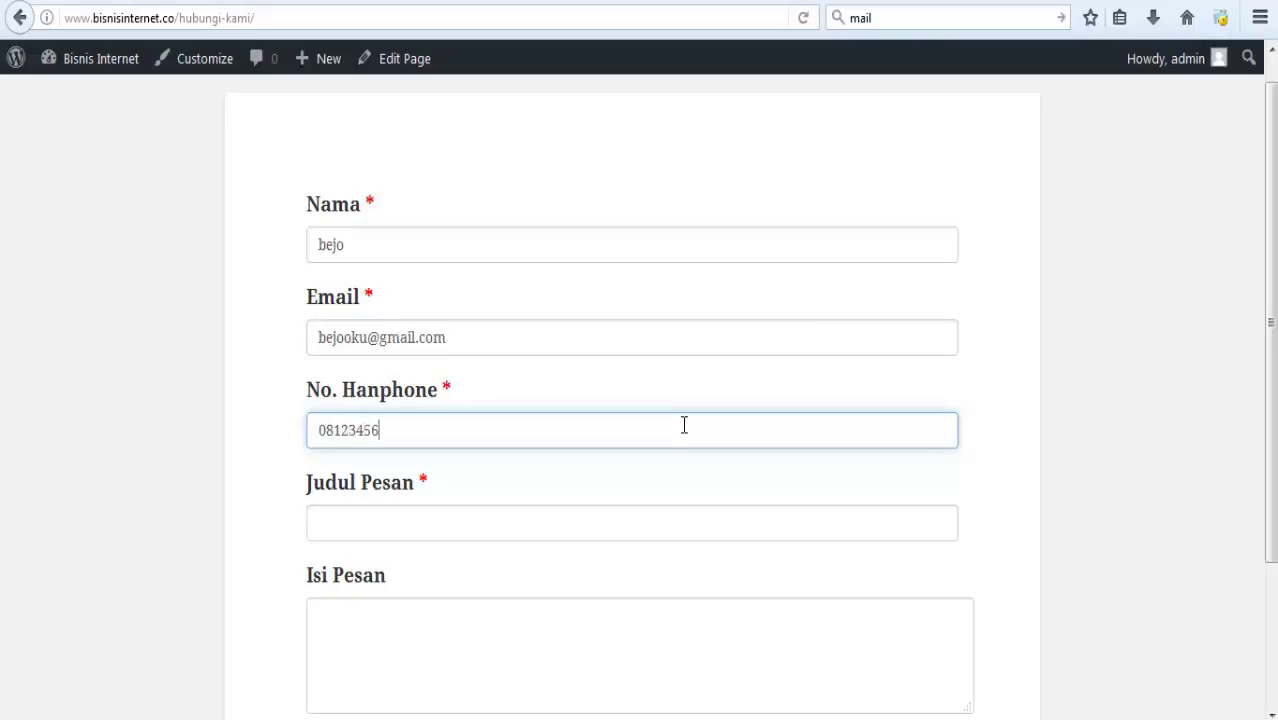
type("789")
scroll(1268, 515, "down", 1)
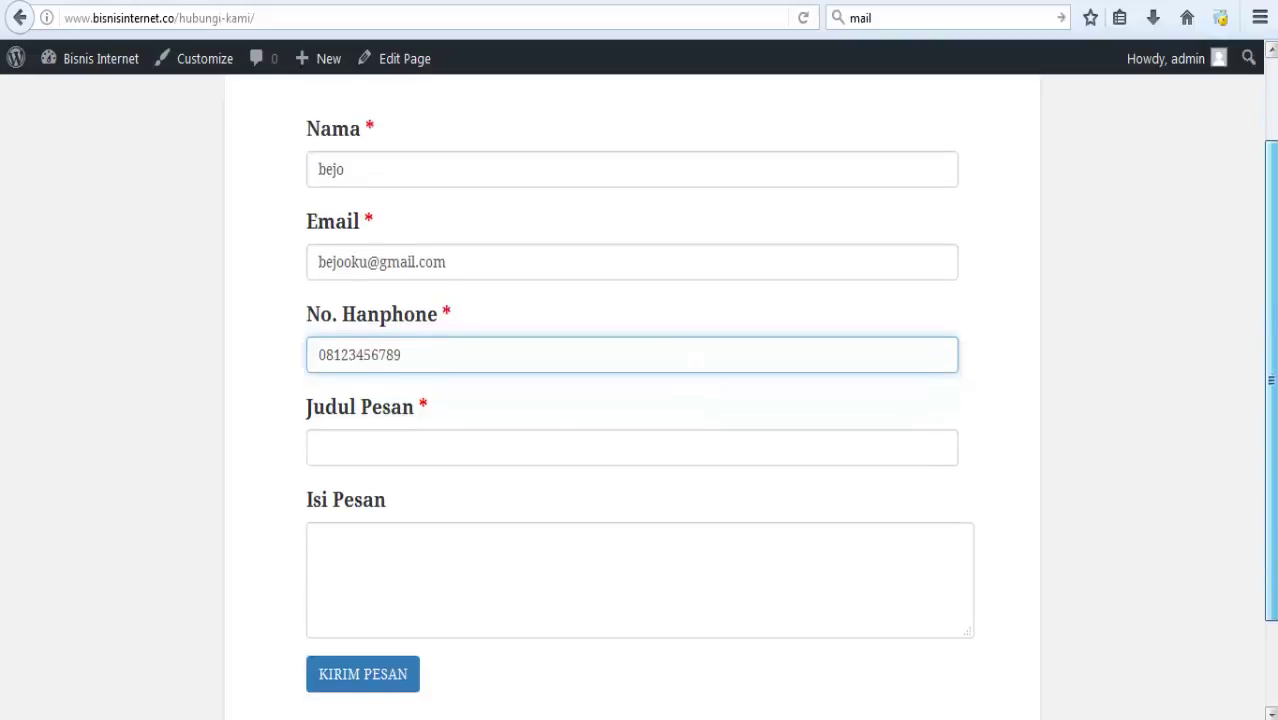
scroll(887, 562, "down", 1)
Submit the form with subject 'konfirmasi pembayaran' and message 'saya sudah order dengan kode product BGF67'.
left_click(431, 417)
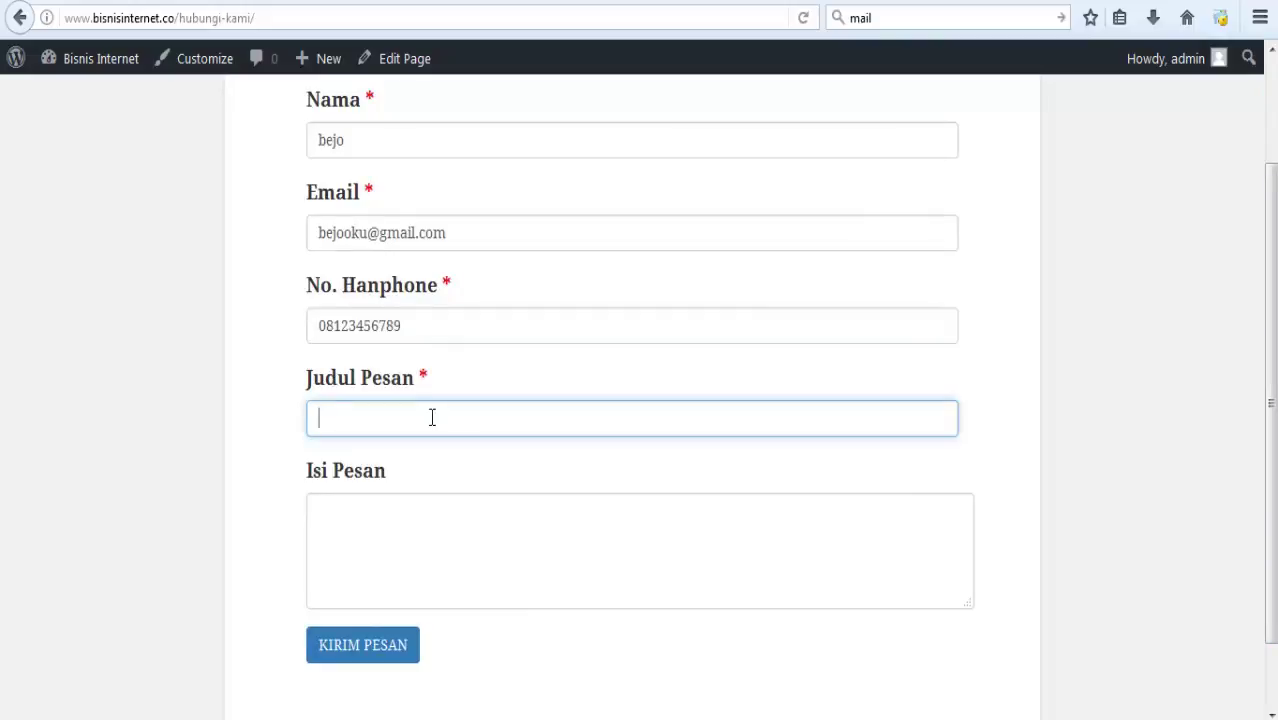
type("konfirmasi pembayaran")
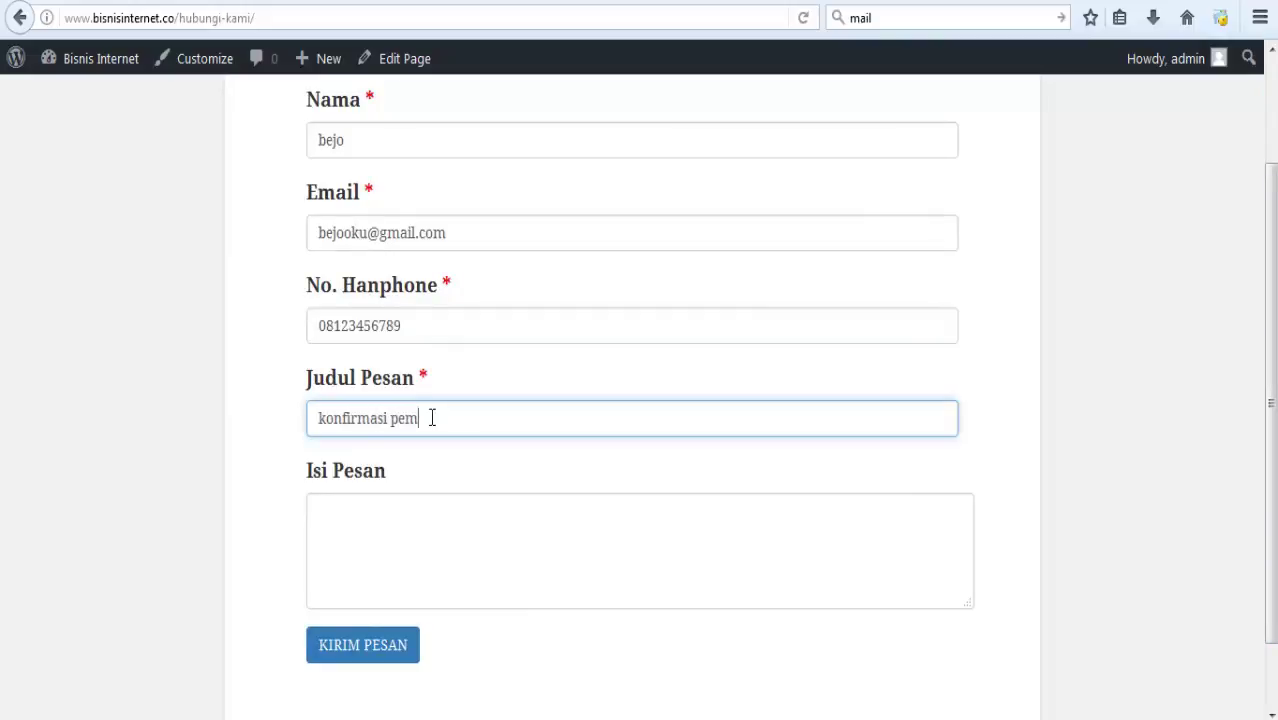
left_click(454, 516)
type("saya")
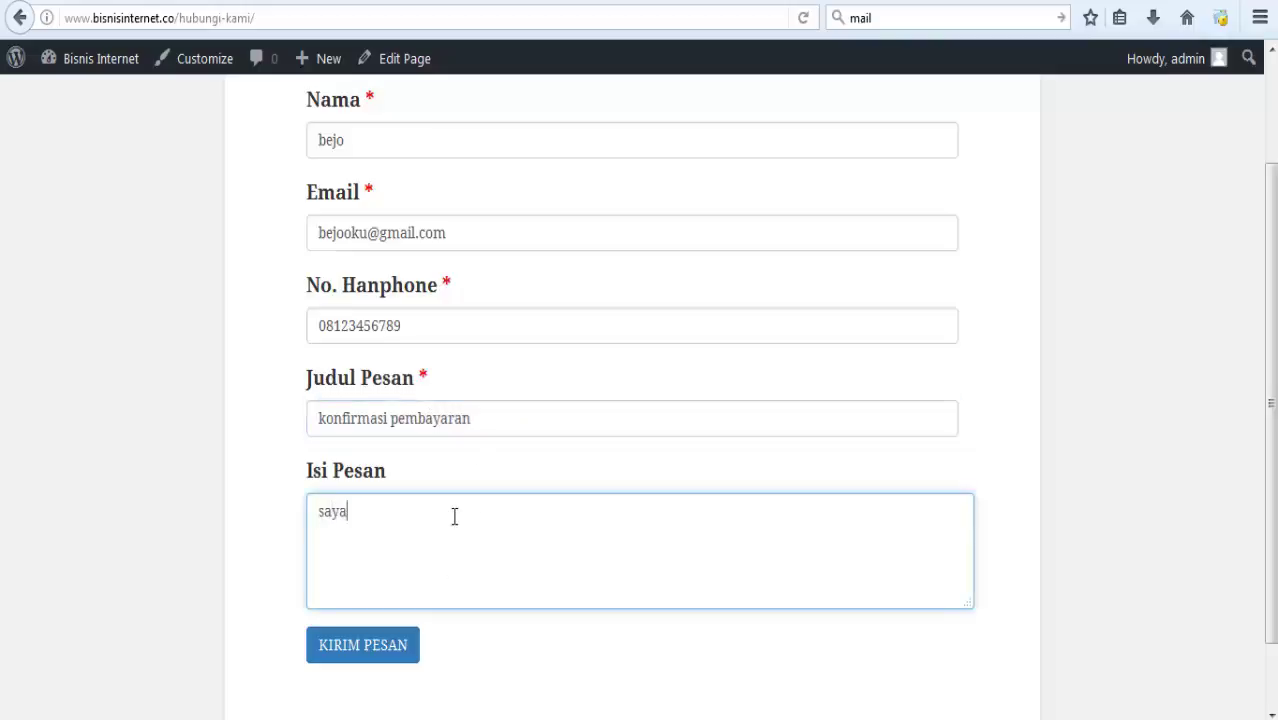
type(" sudah orde")
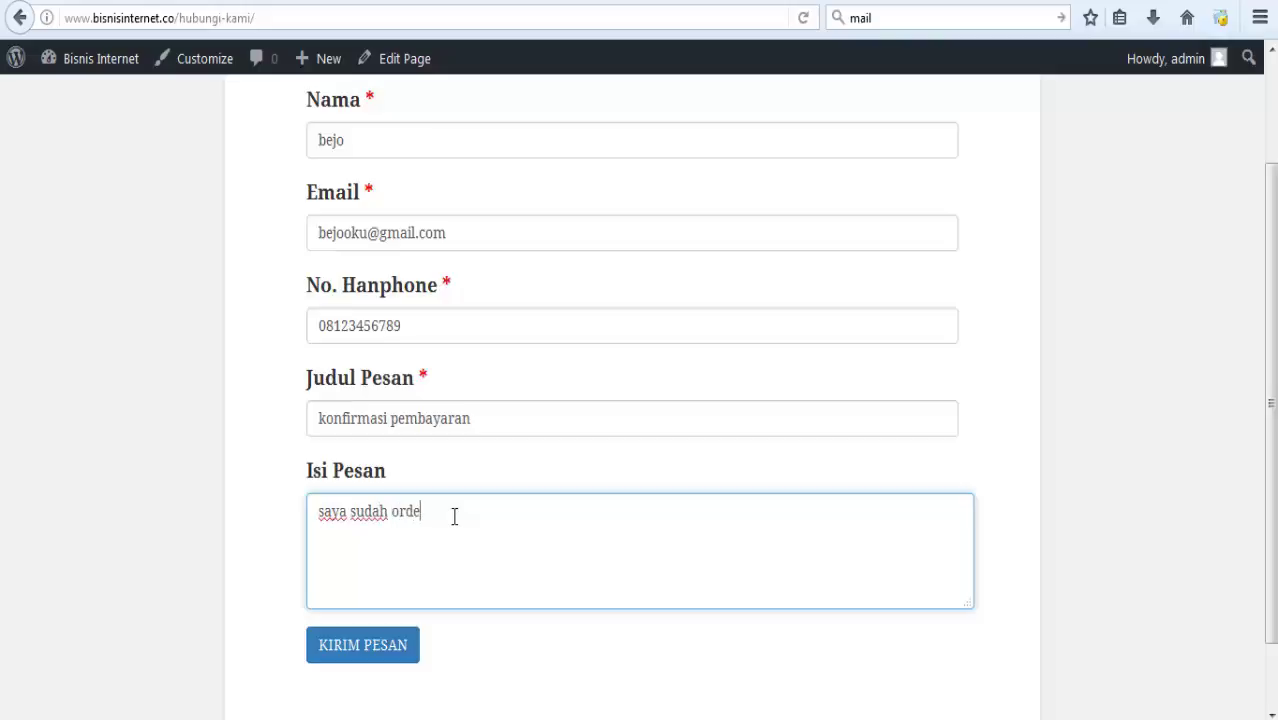
type("r dengan kode product ")
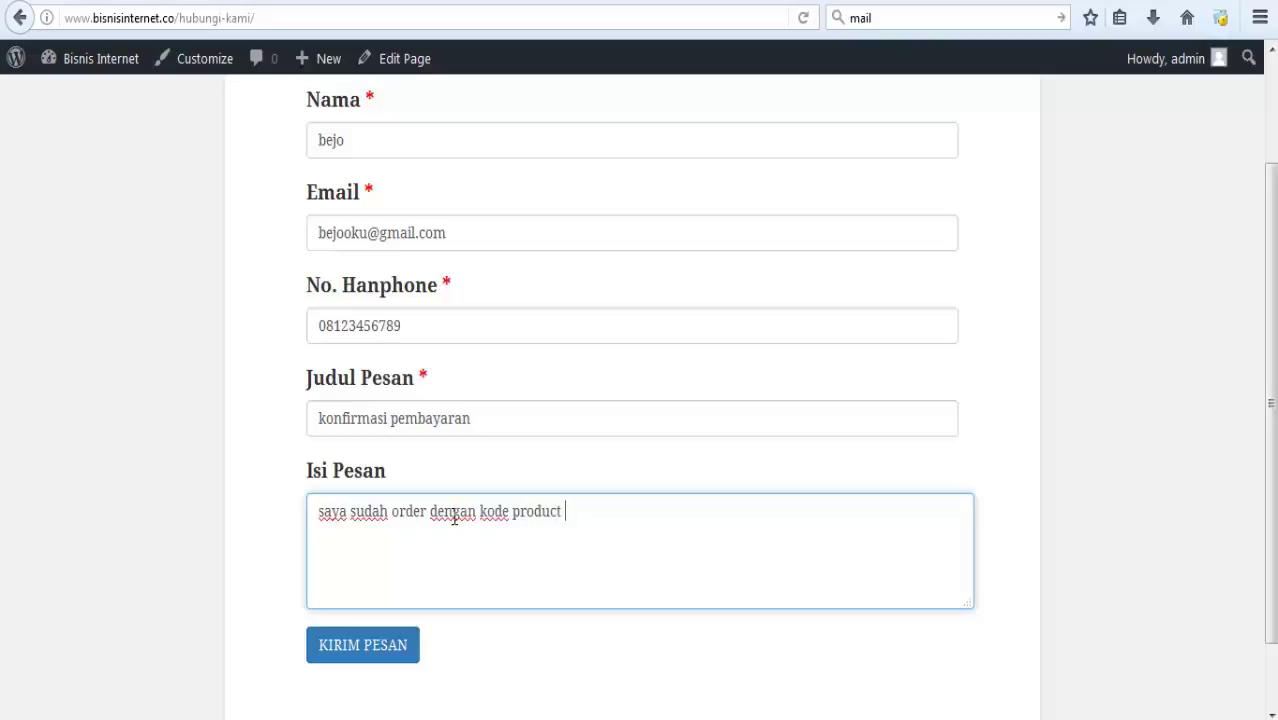
type("BGF67")
scroll(1270, 430, "down", 2)
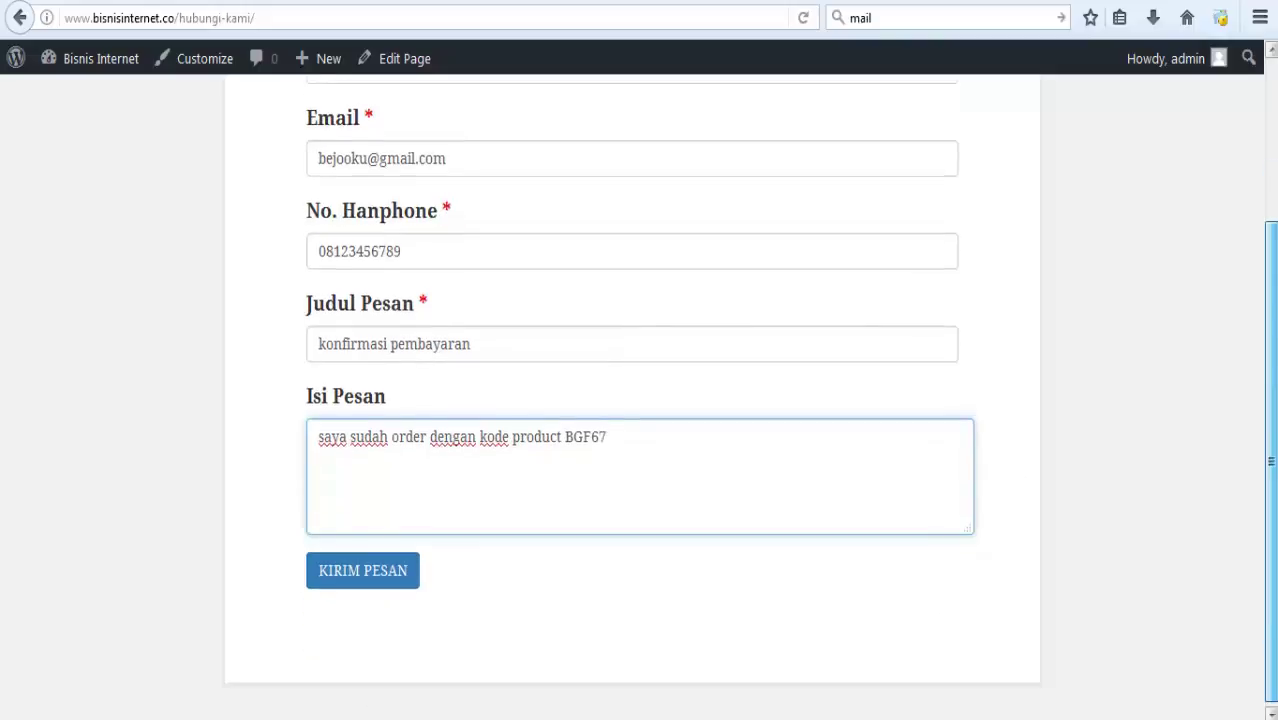
left_click(394, 589)
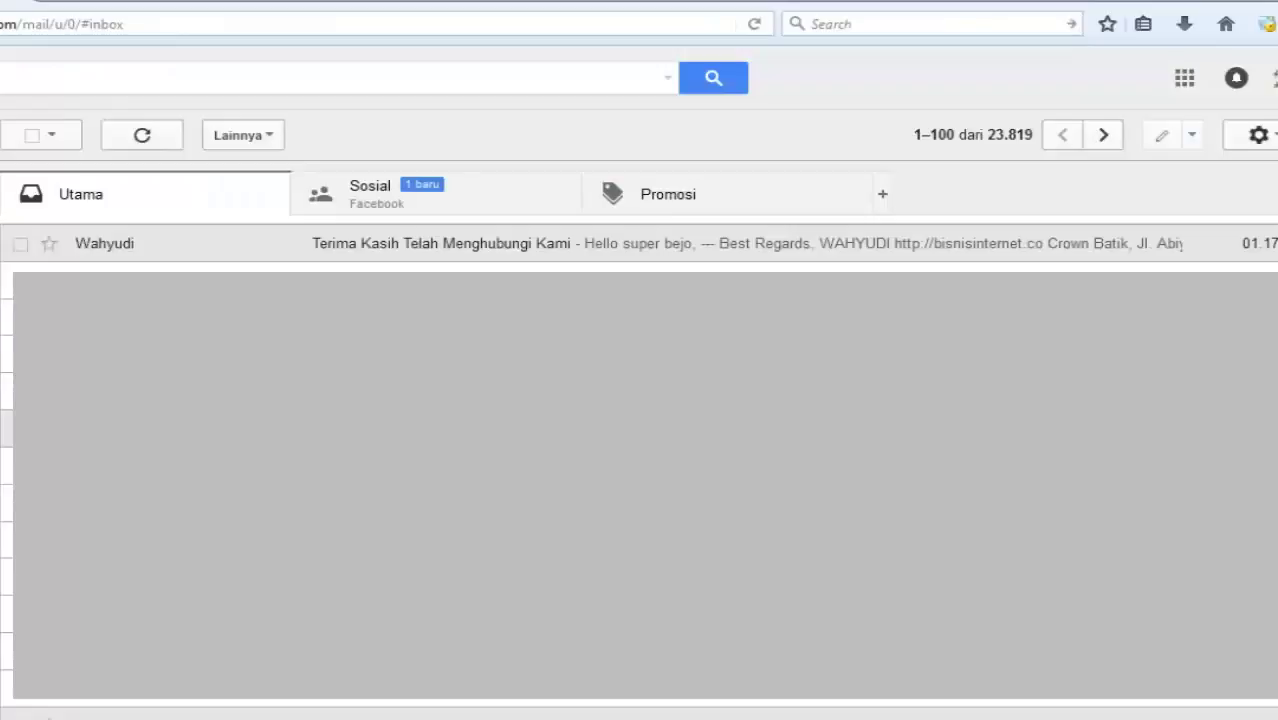
Read the 'Terima Kasih Telah Menghubungi Kami' autoresponder email in Gmail, then return to the inbox.
left_click(913, 3)
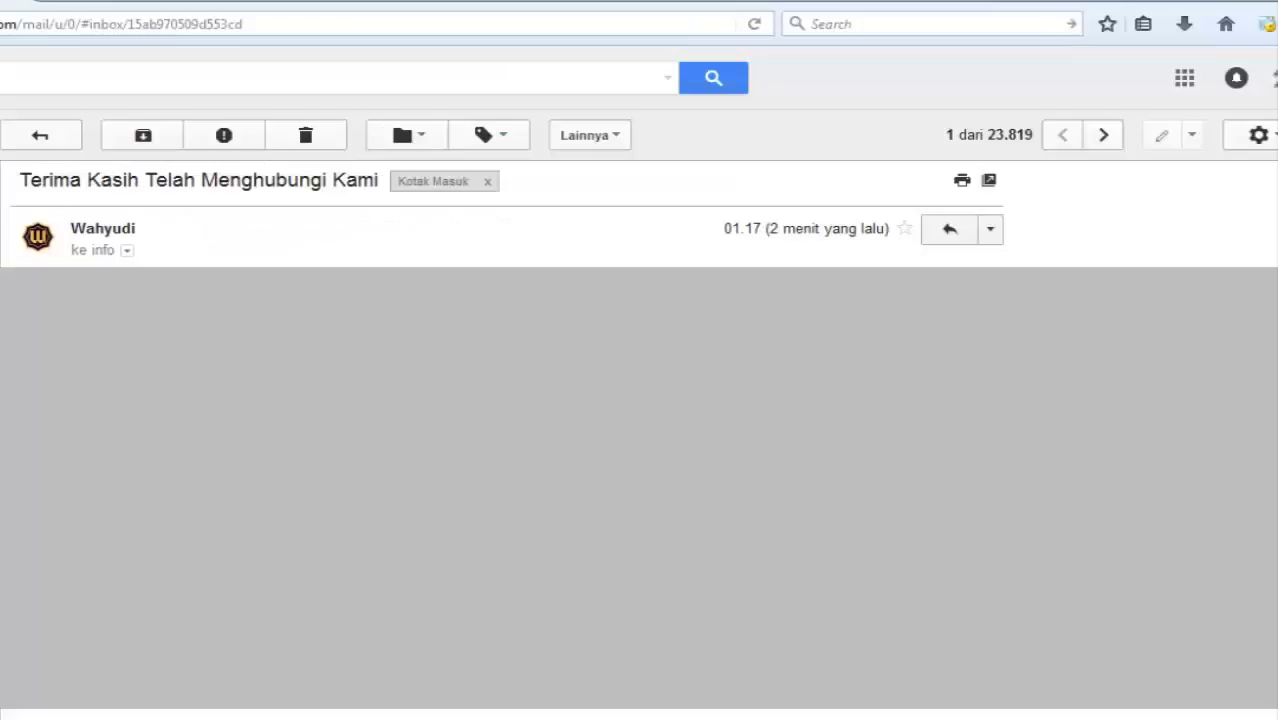
key("alt+Left")
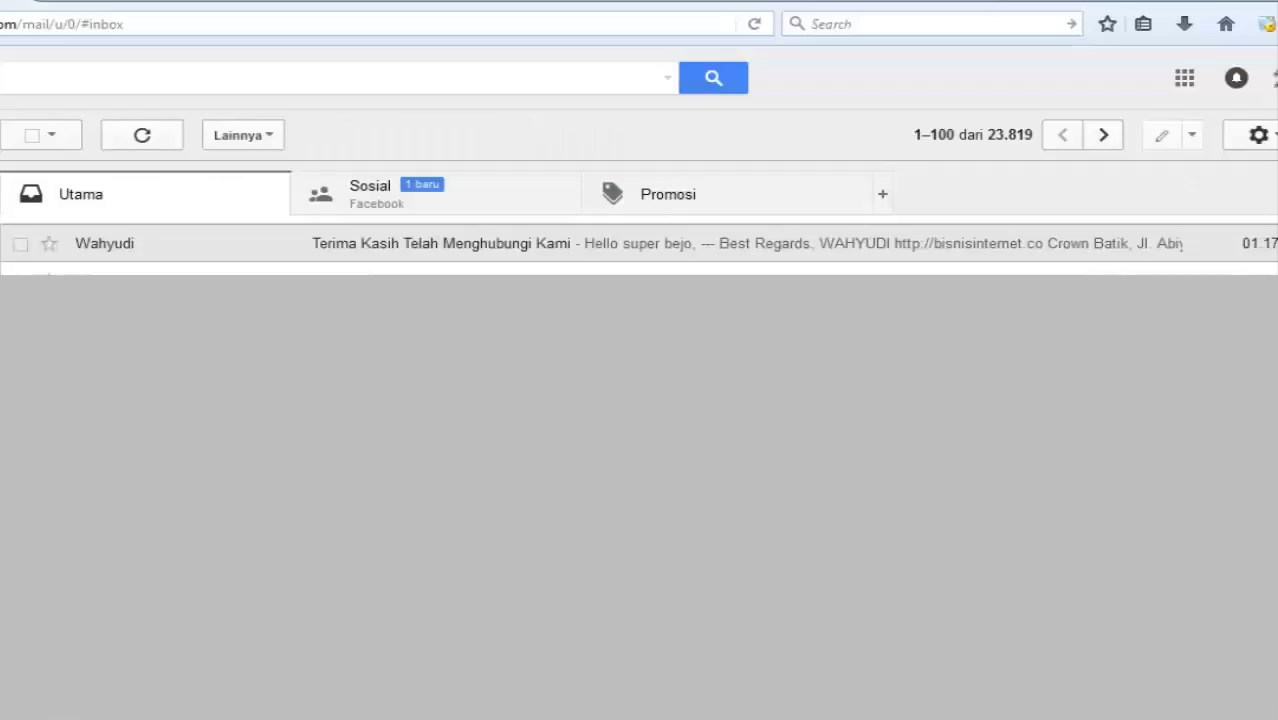
Return to InstanMail and open the Lists overview to check the bisnis internet subscriber count.
left_click(913, 5)
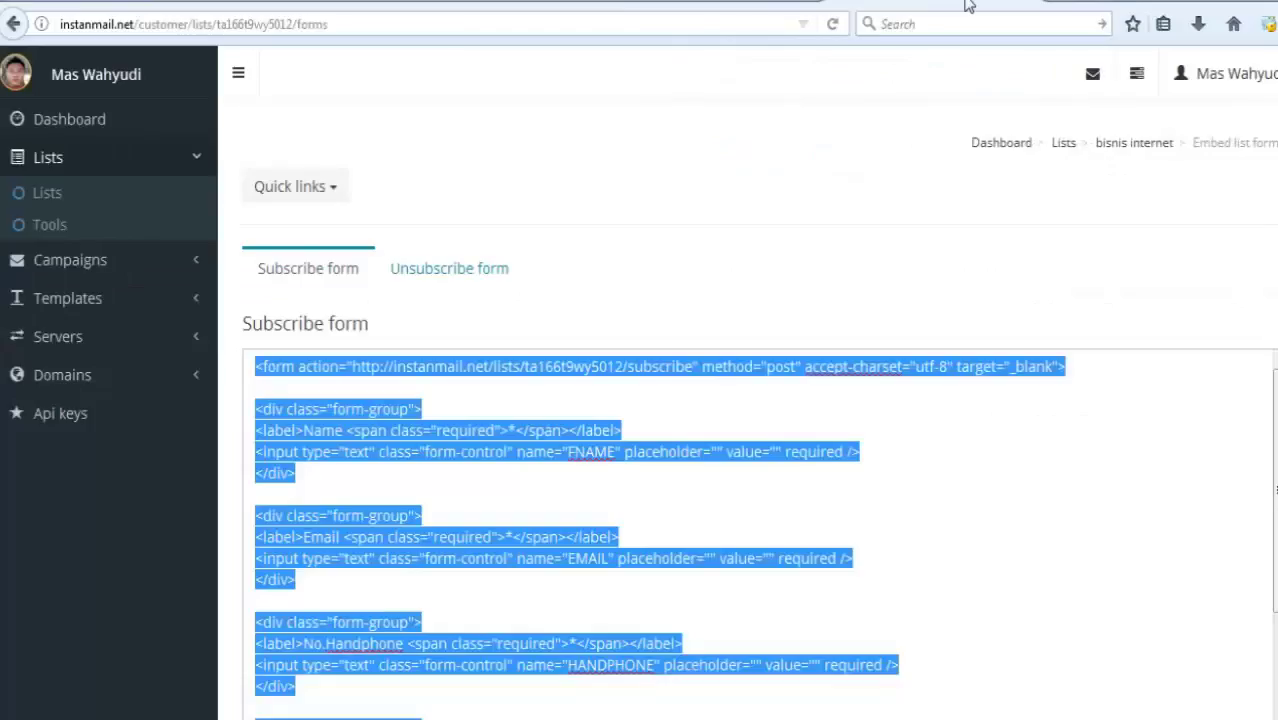
left_click(727, 152)
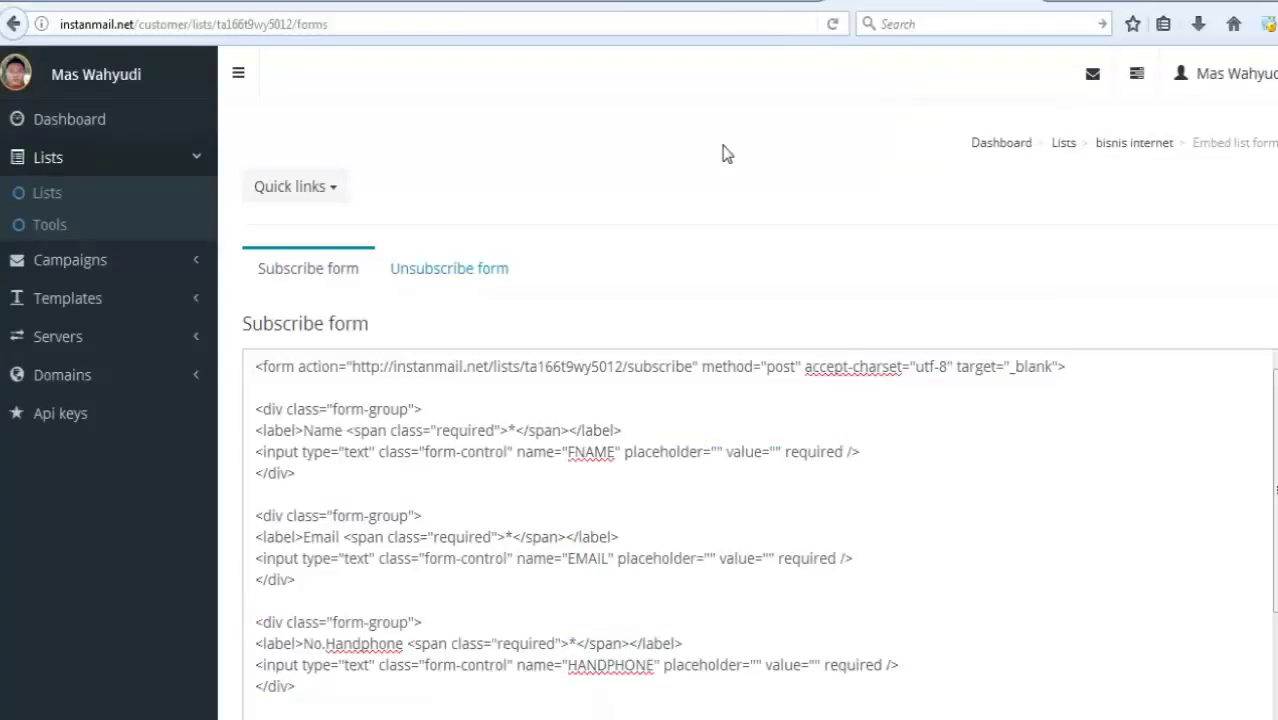
left_click(99, 209)
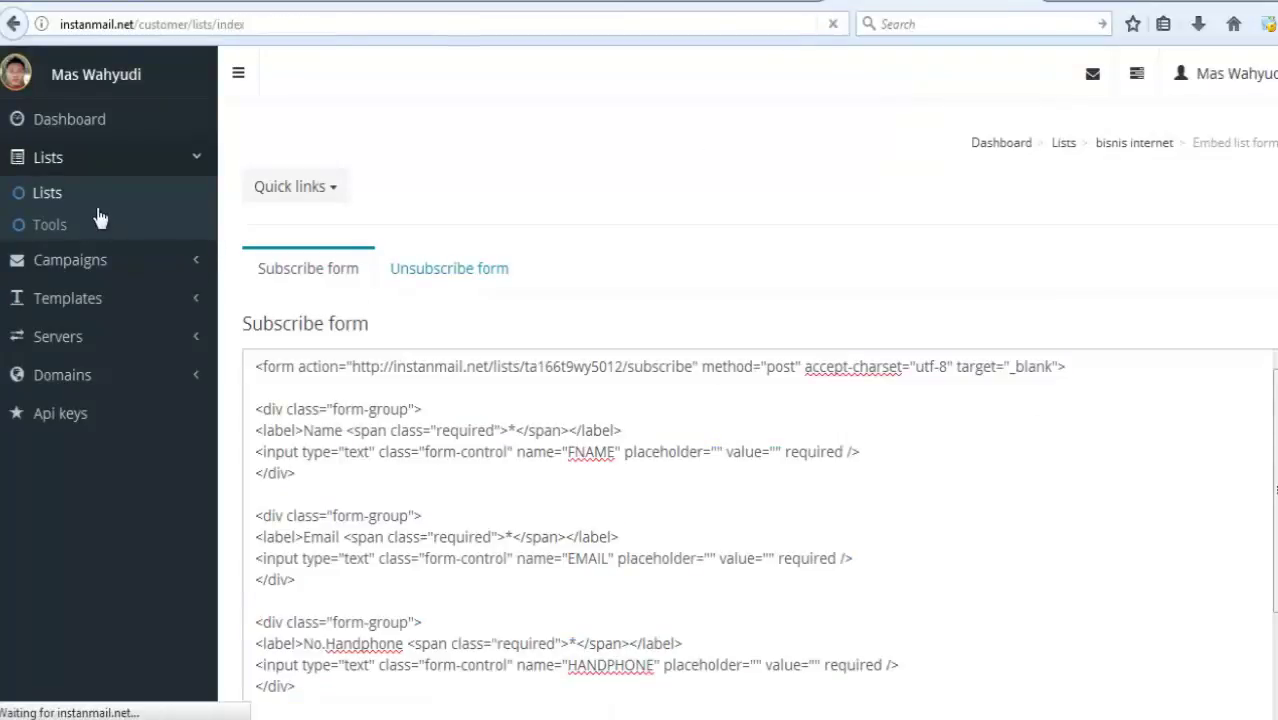